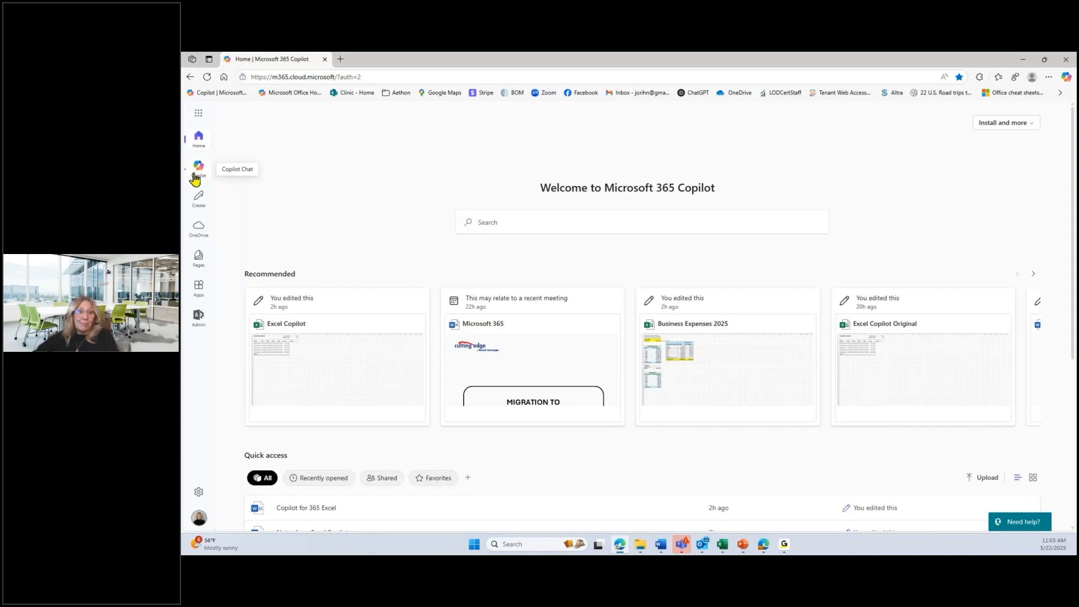
- Open Copilot Chat from the Microsoft 365 home page, and switch to Teams to view its Copilot app before returning to the browser
click(195, 179)
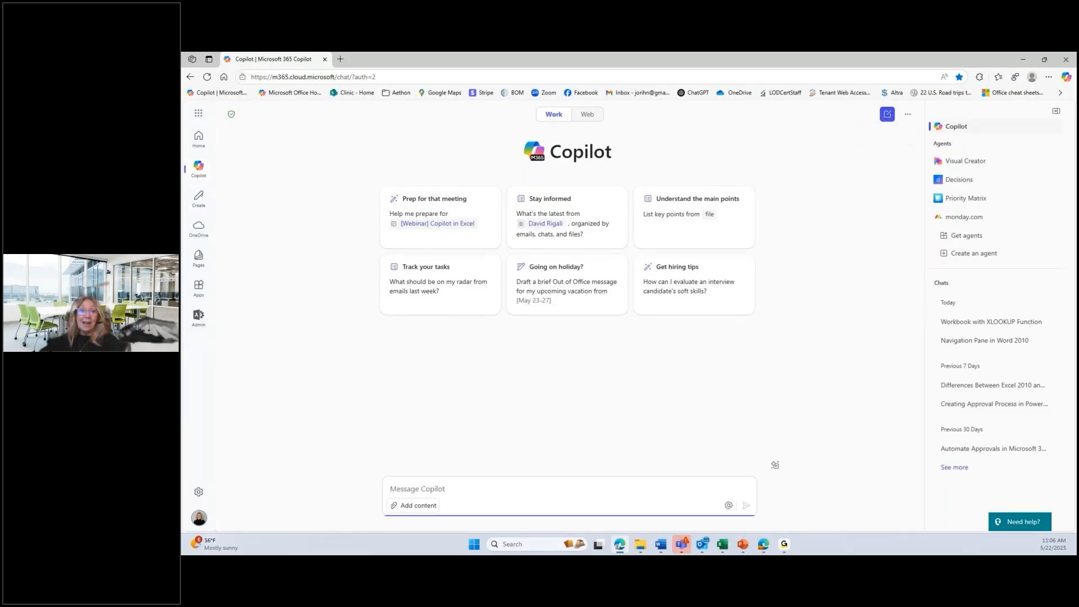
key(alt+Tab)
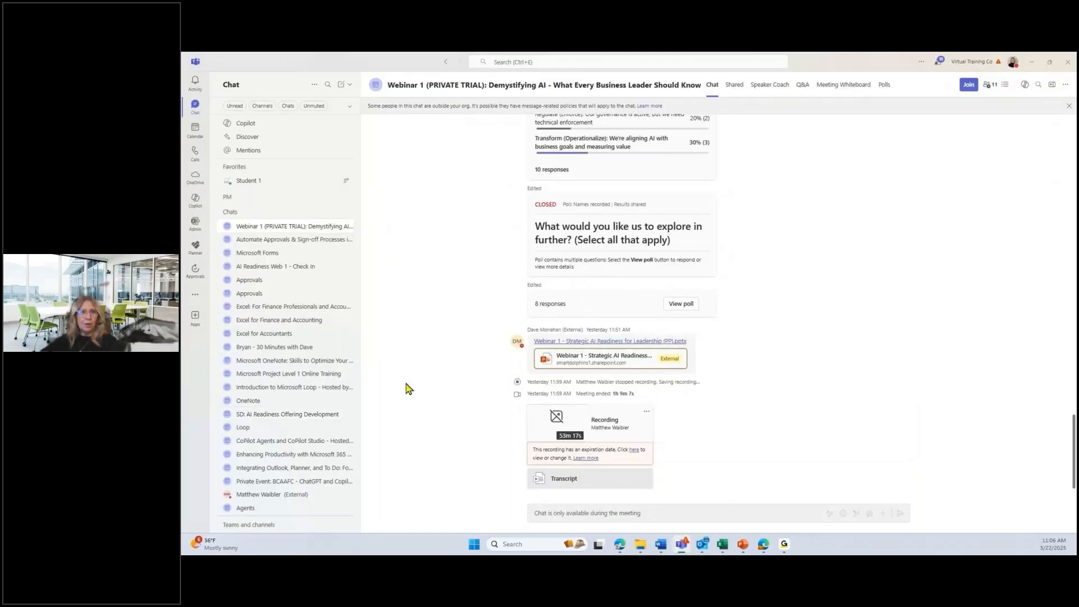
click(195, 213)
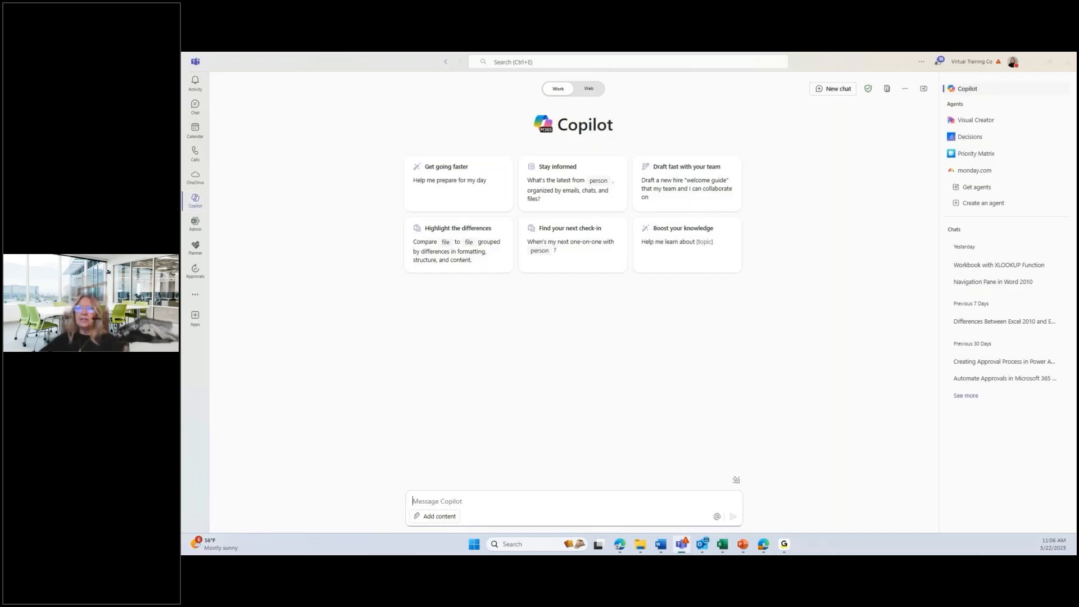
key(alt+Tab)
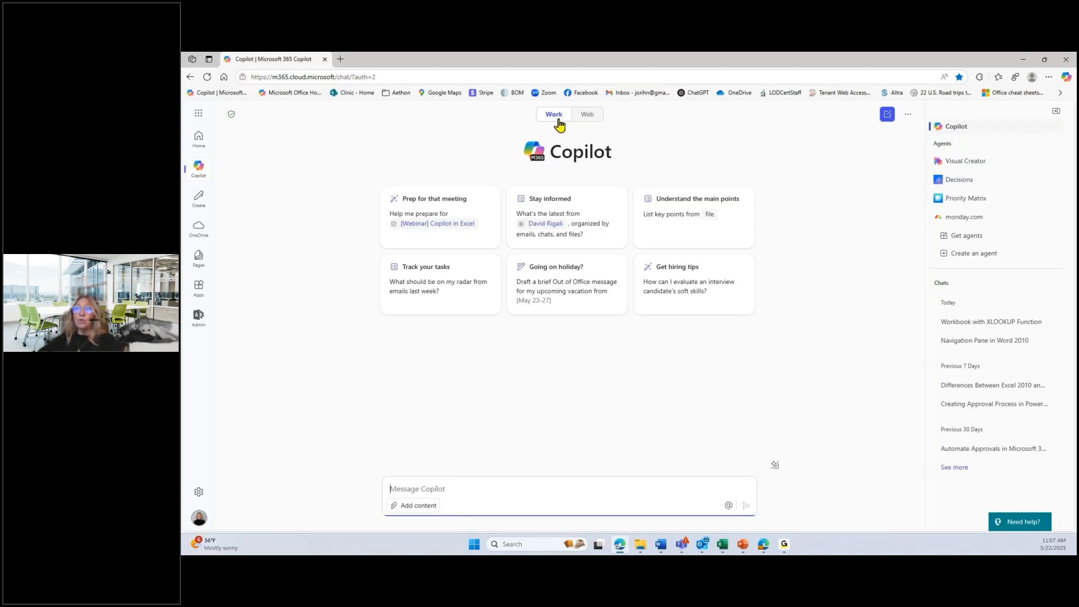
- Look at the Web mode, and ask Copilot in Work mode "Did i send an email with an excel attachment last week"
click(590, 120)
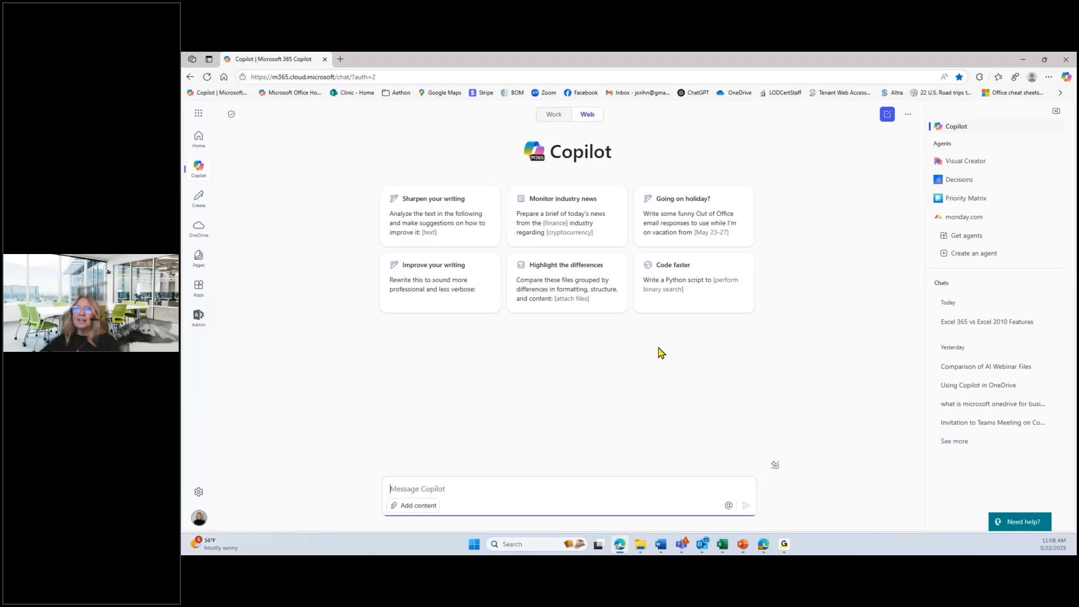
click(555, 115)
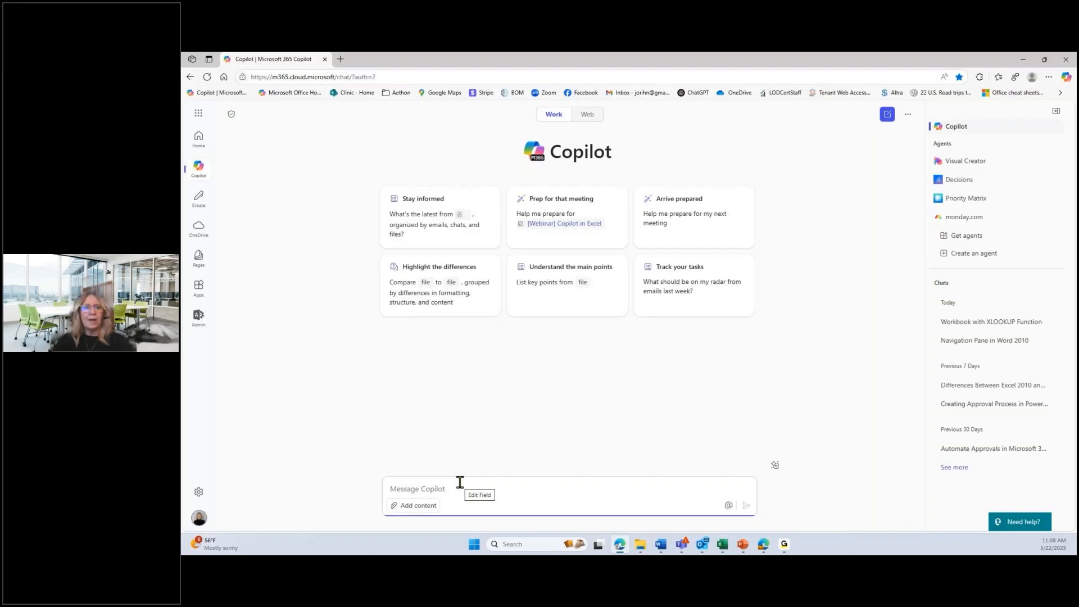
text(Did i r)
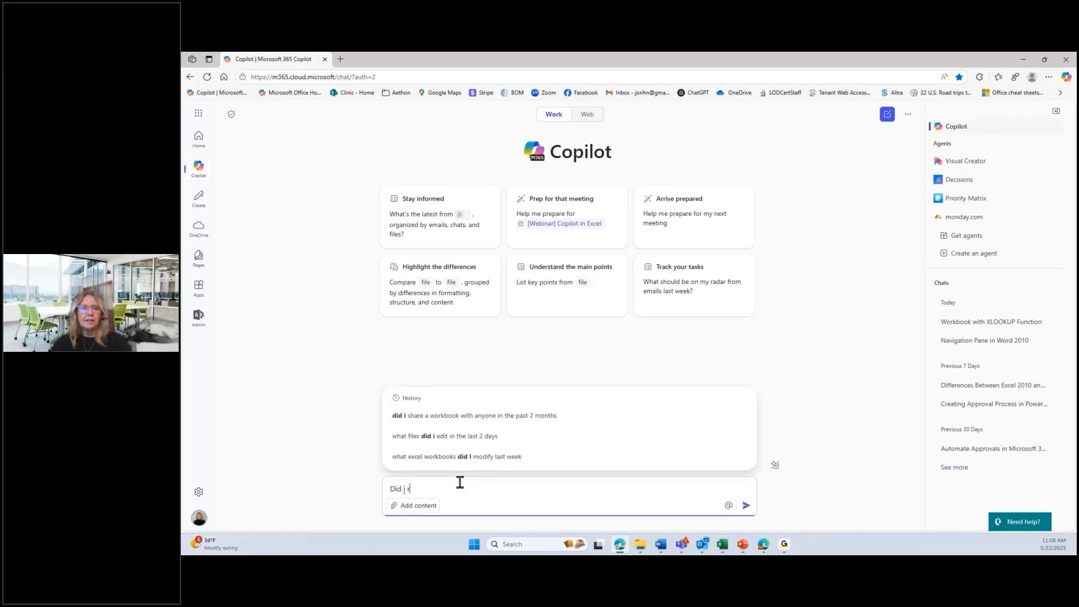
key(BackSpace)
text(se)
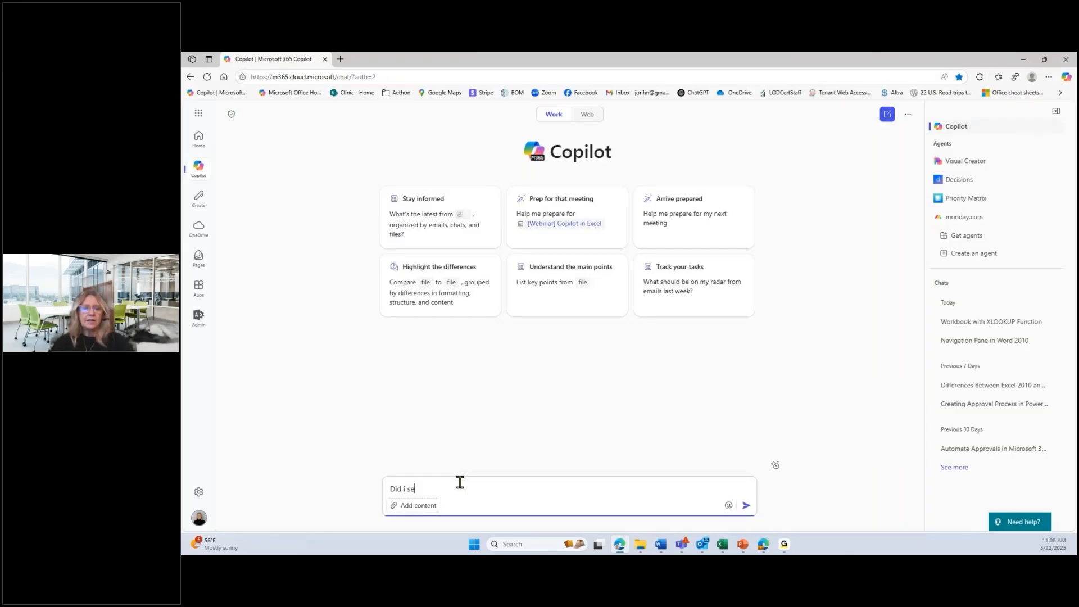
text(nd an email with an ex)
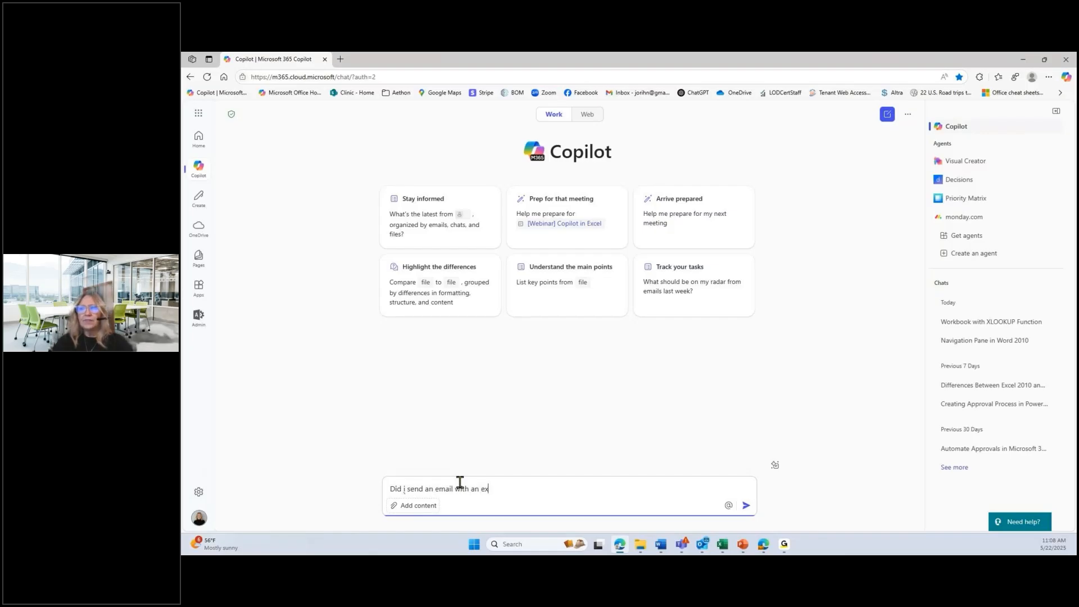
text(cel attachment last week)
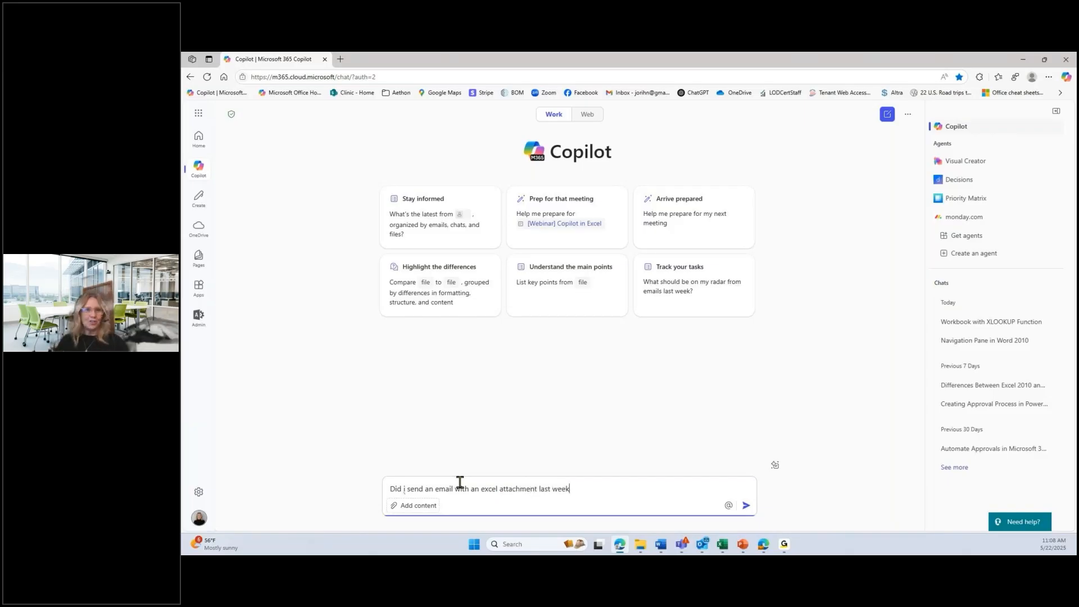
key(Return)
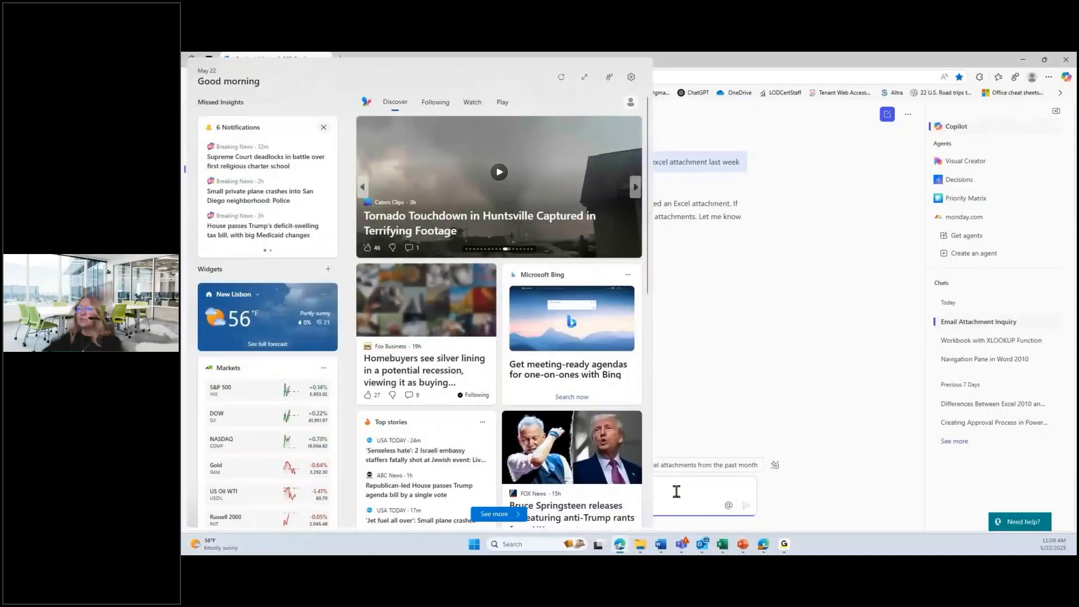
- Dismiss the widgets board and ask Copilot "do i have a Excel workbook with 2024 sales data"
click(730, 418)
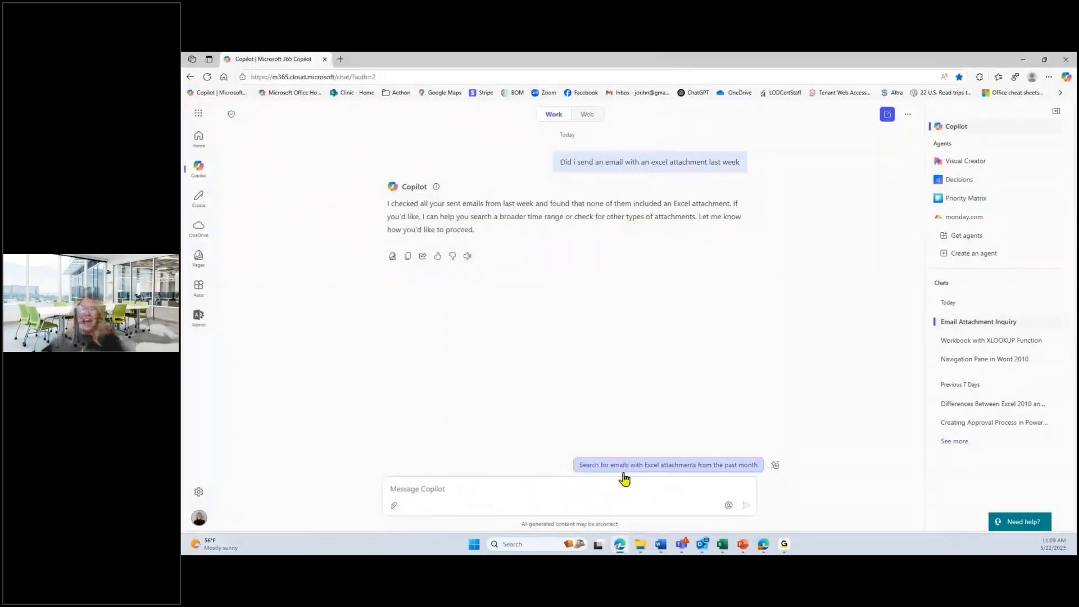
click(592, 485)
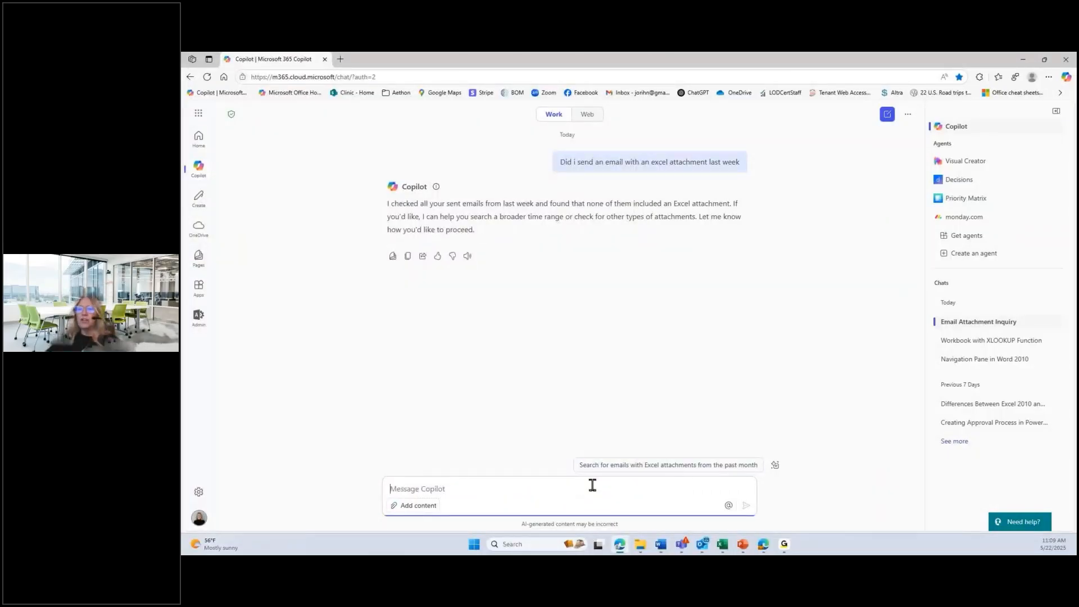
text(do i have a Excel workbook with 2024 sales data)
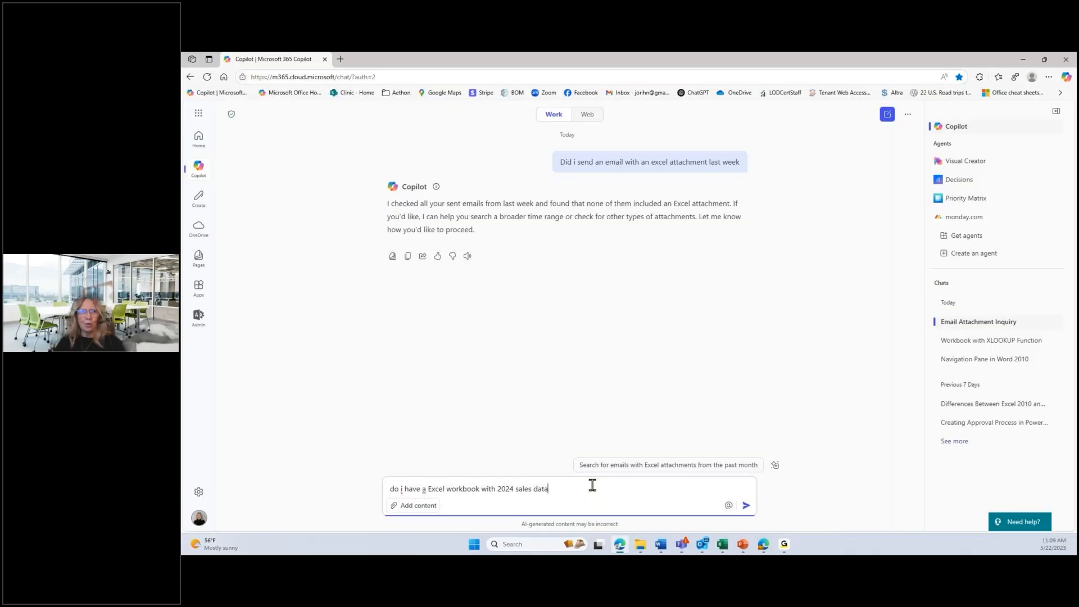
key(Return)
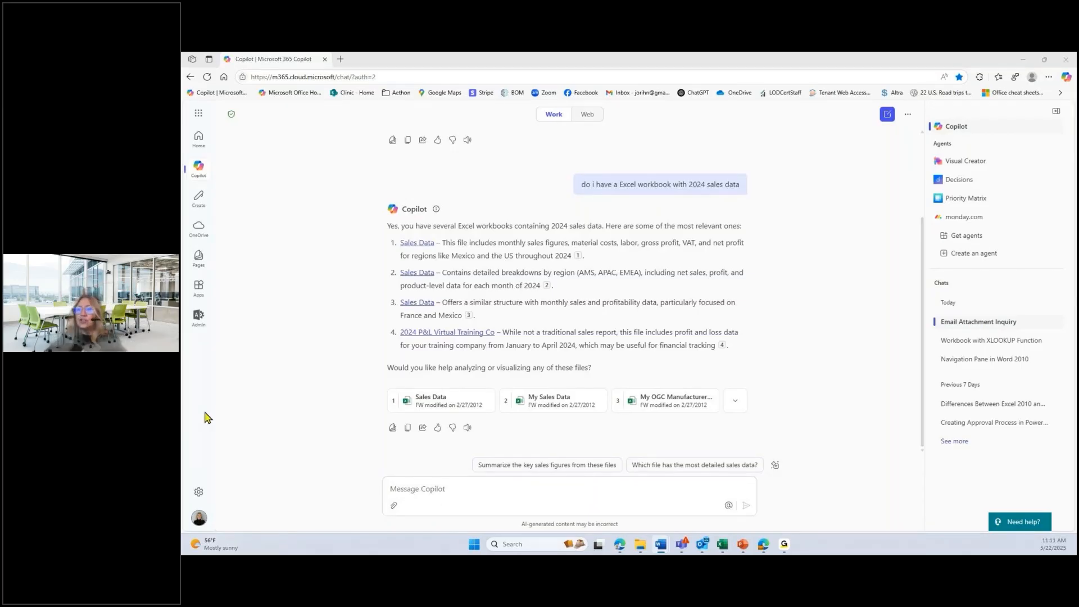
- Ask Copilot "did i share a Excel workbook with anyone in the last 2 months" and review the whole answer
click(413, 485)
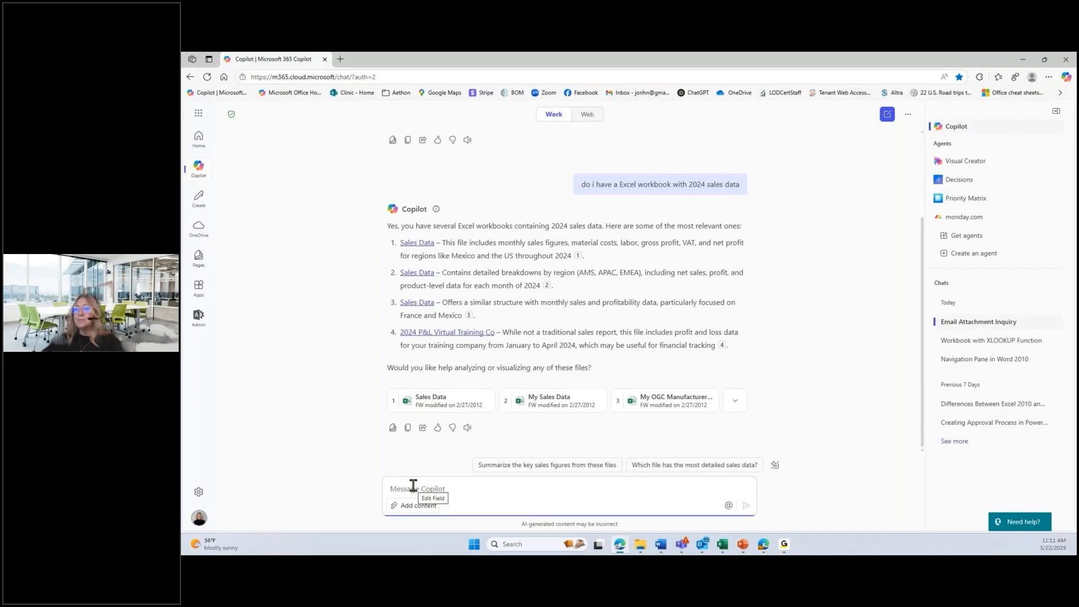
text(do i share a Excel workbook with anyone in the last 2 months)
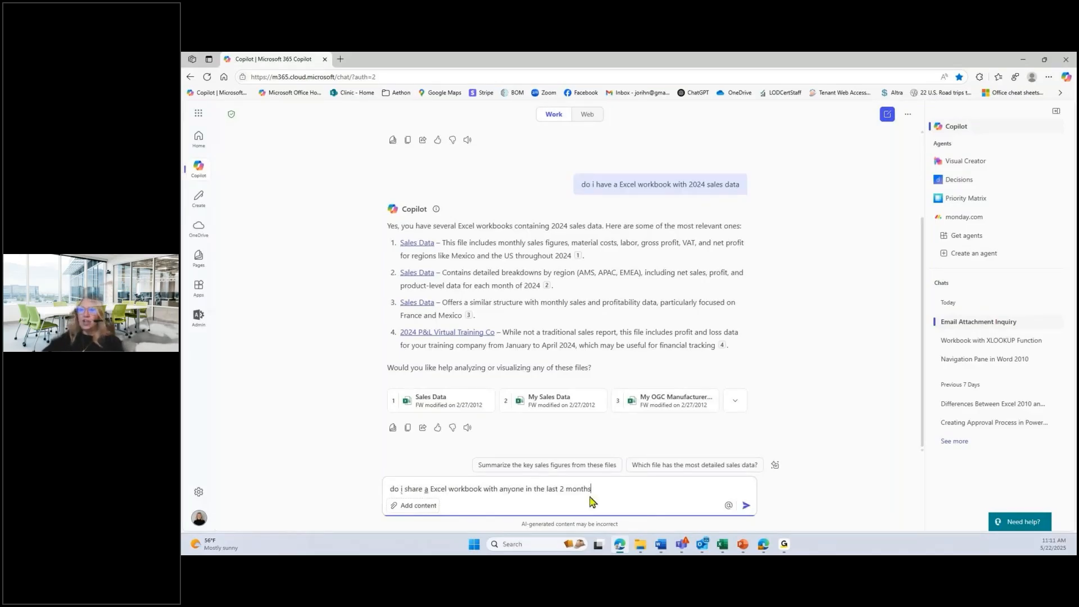
click(402, 488)
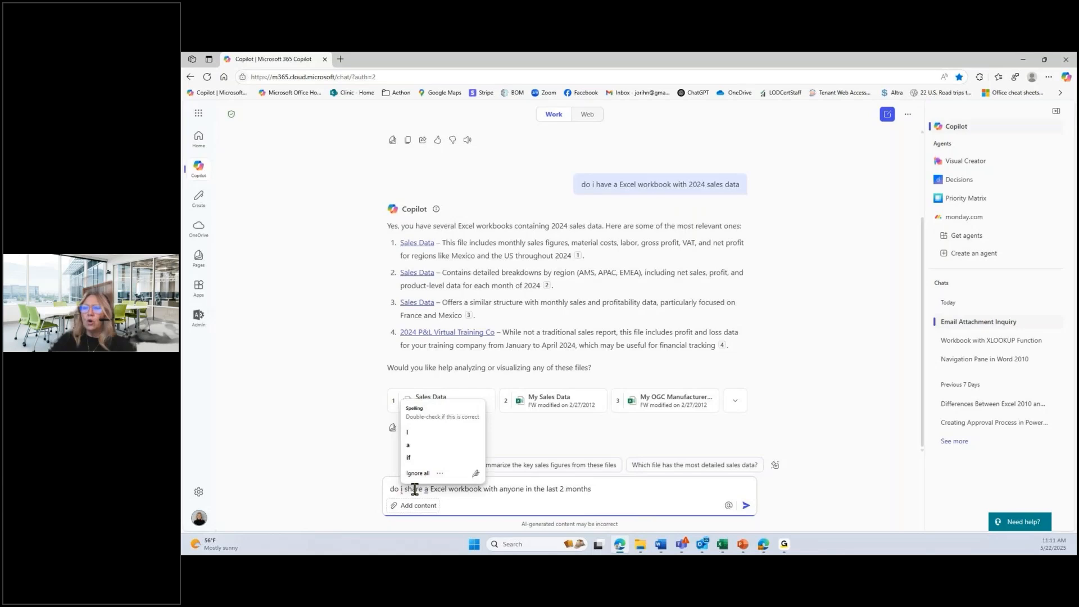
key(Escape)
key(BackSpace)
text(id)
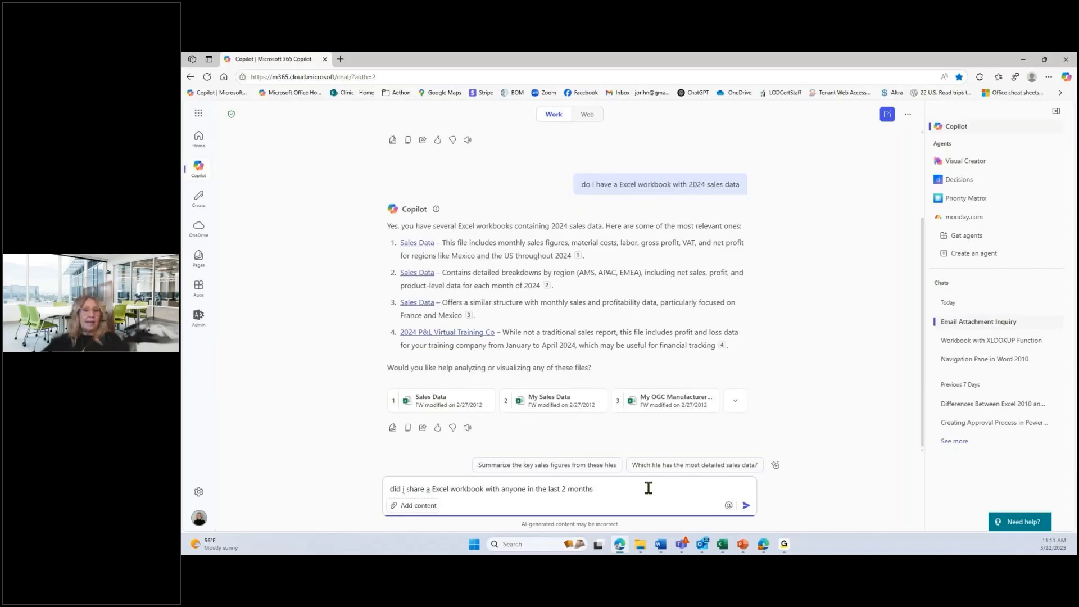
key(Return)
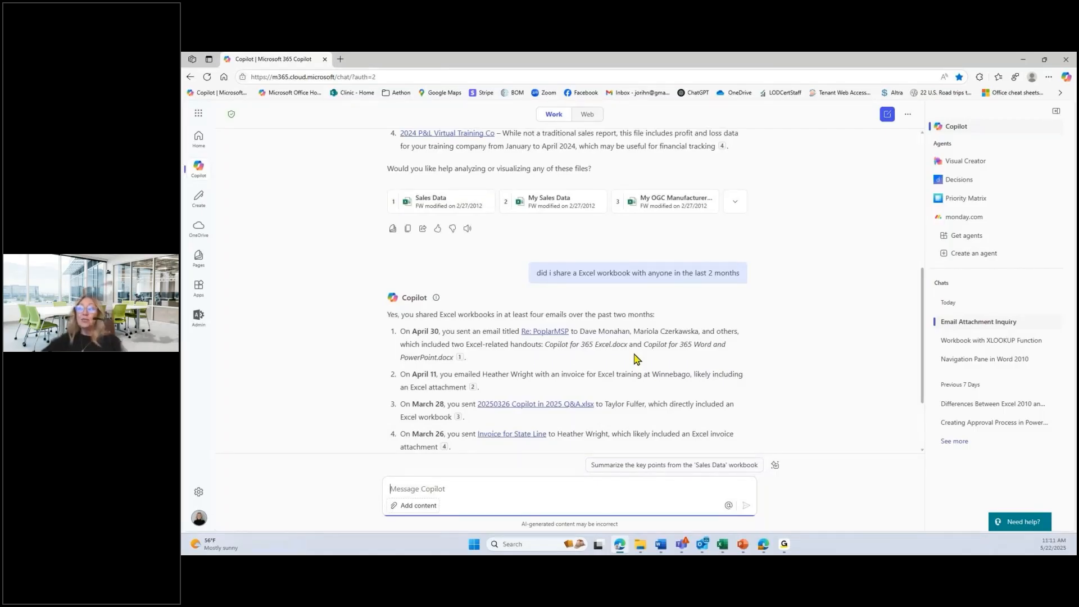
scroll(559, 295, down, 1)
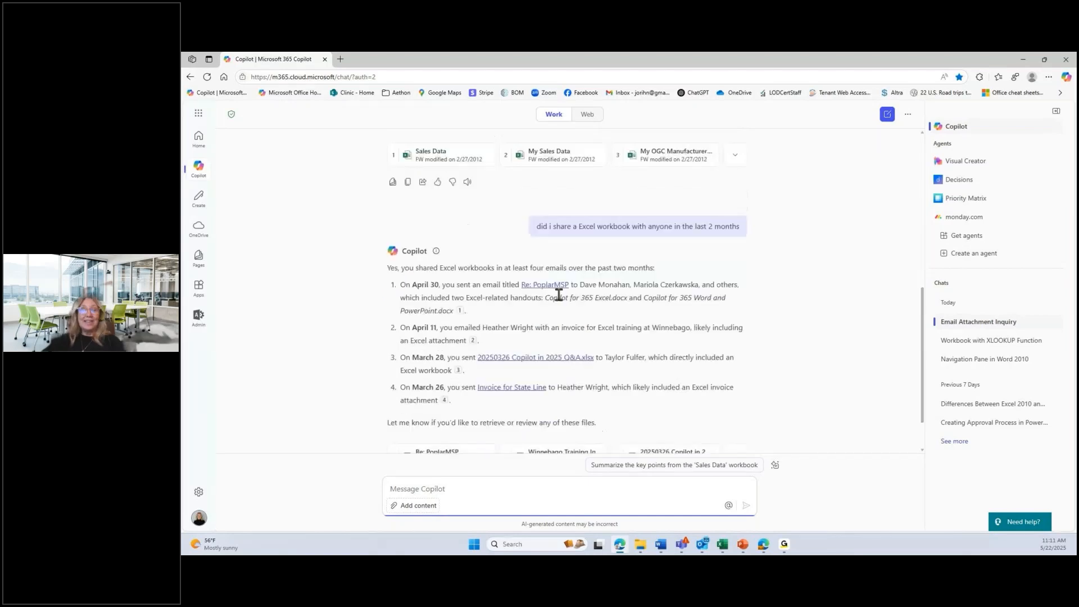
mouse_move(555, 292)
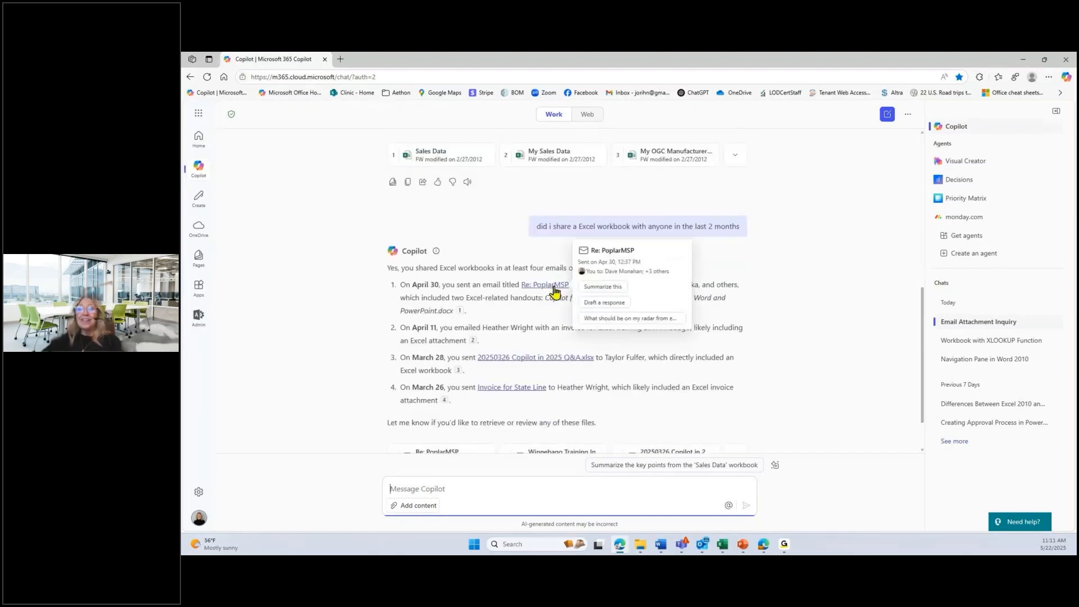
scroll(552, 318, down, 1)
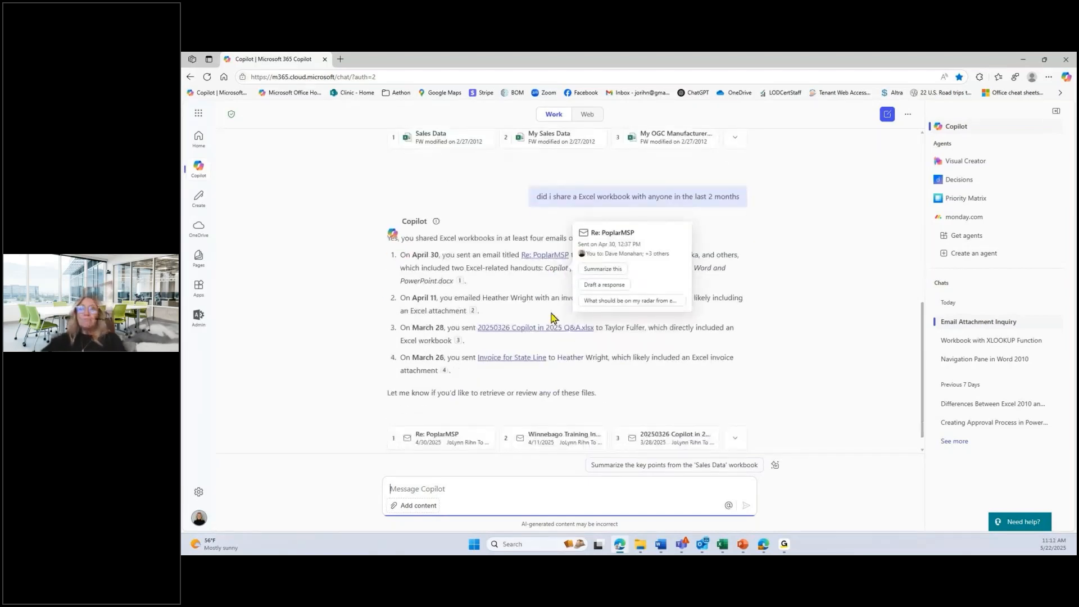
scroll(683, 355, down, 1)
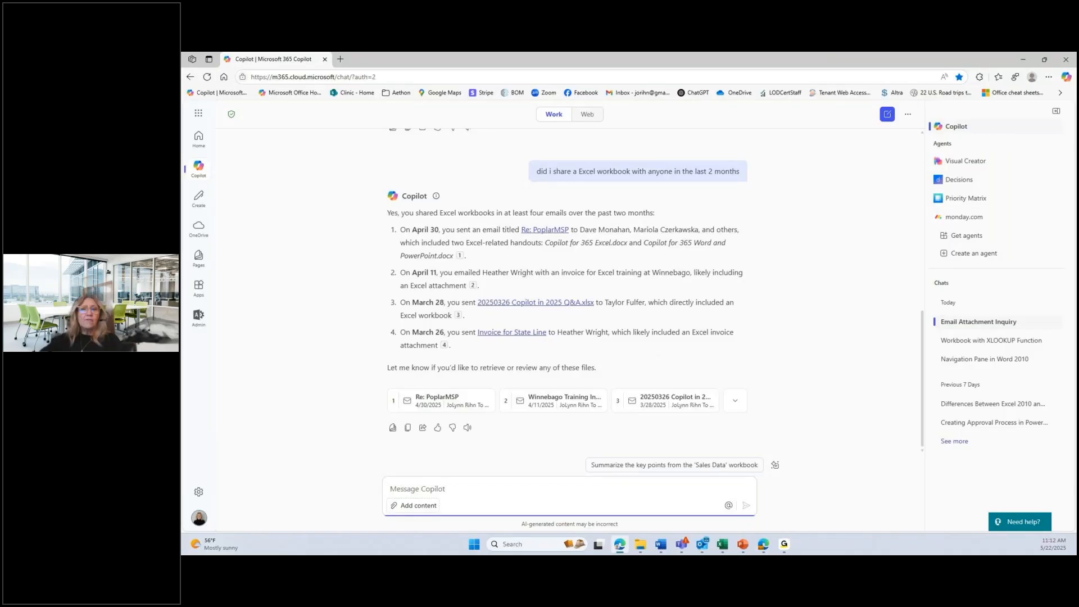
- Ask Copilot "what excel workbooks did I modify last week" and read through the answer
key(alt+Tab)
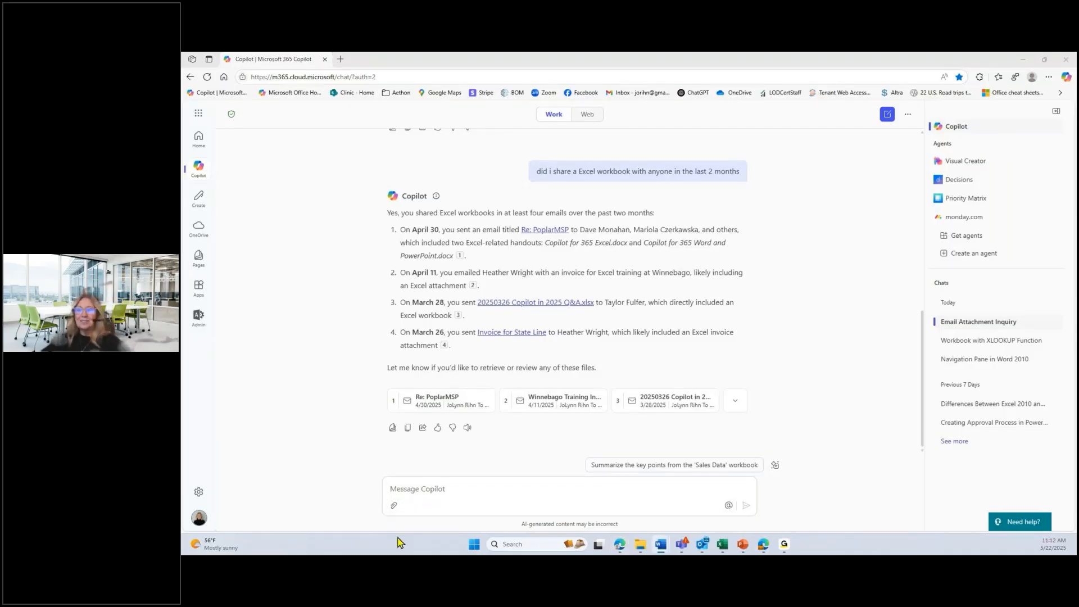
click(451, 495)
text(what excel workbooks did I modify last week)
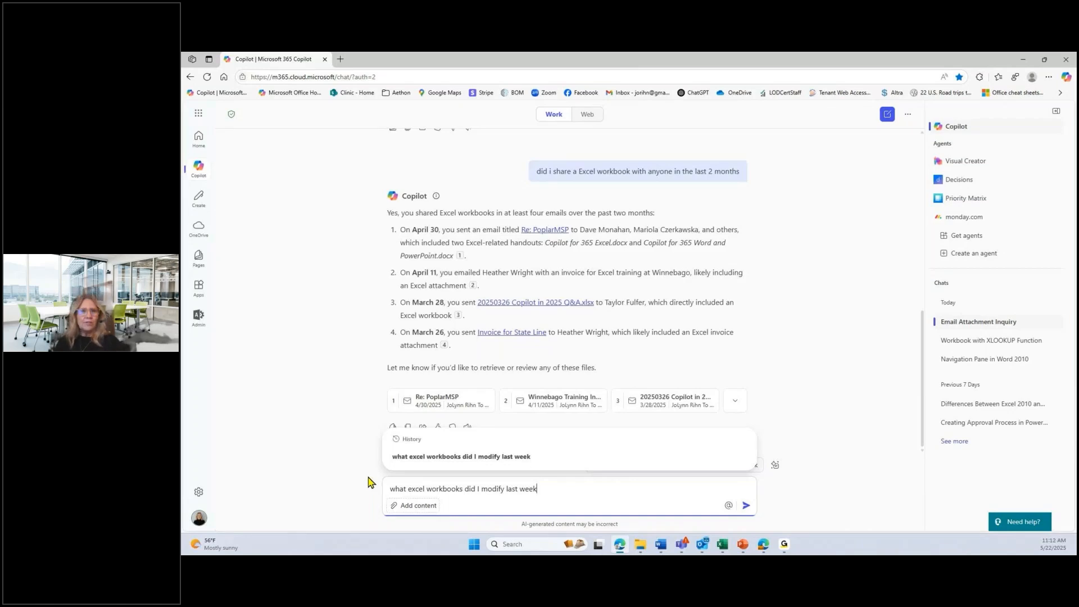
key(Return)
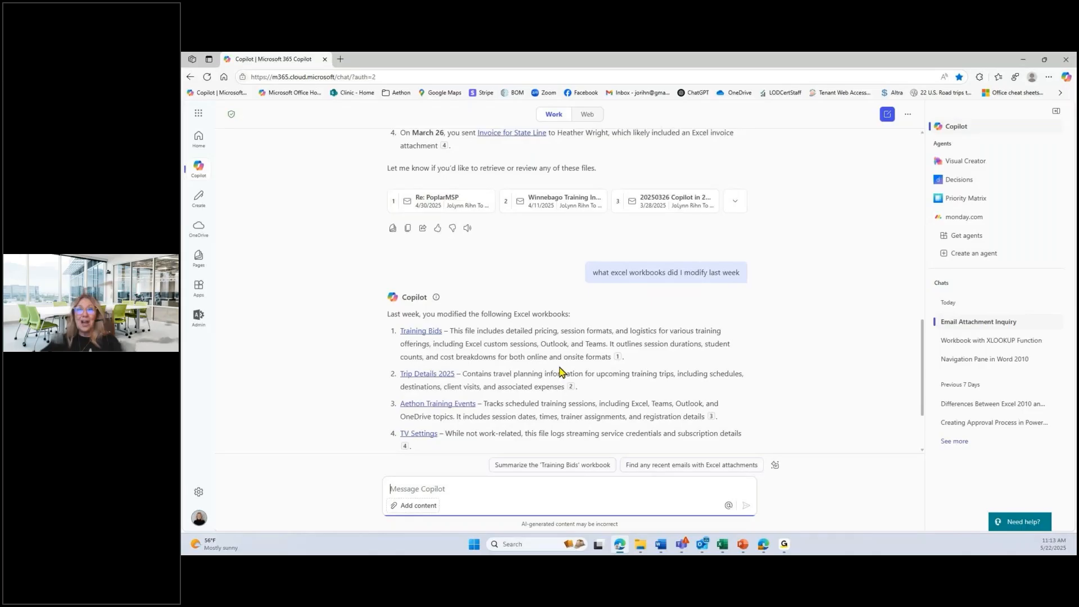
scroll(563, 369, down, 1)
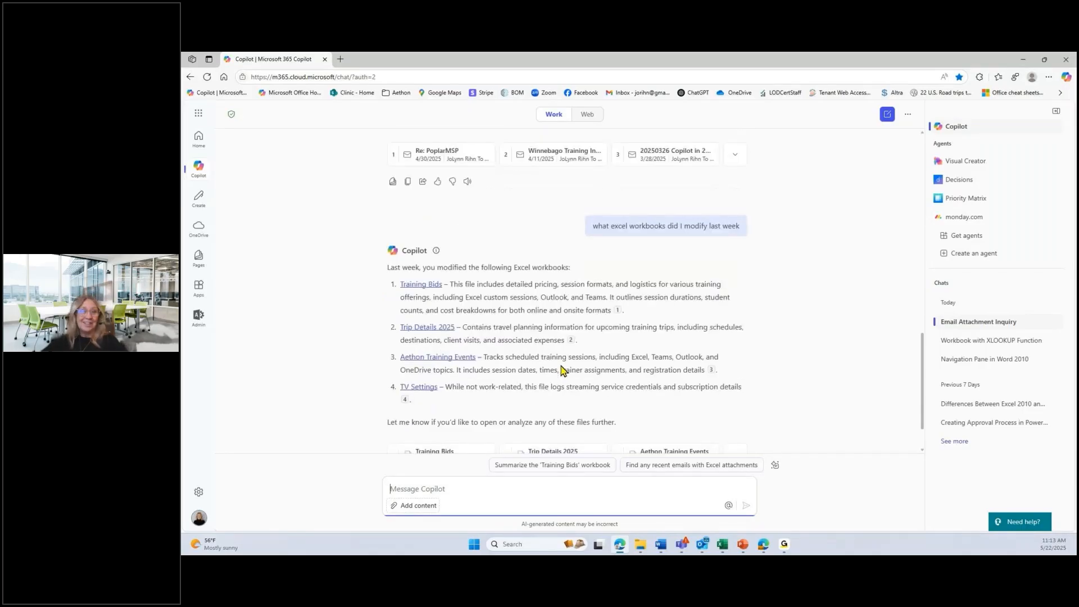
scroll(563, 370, down, 1)
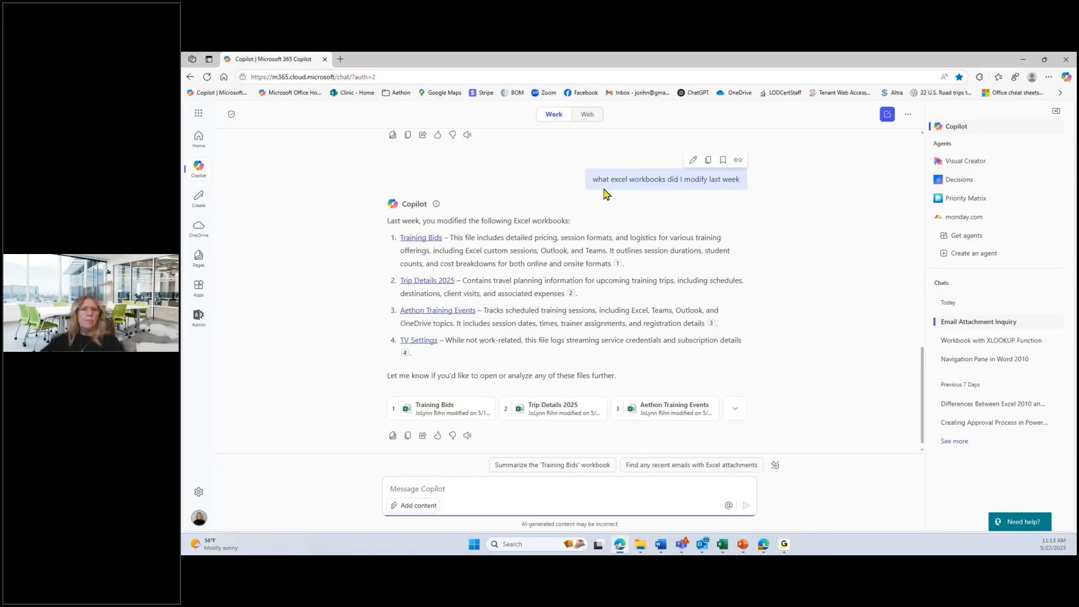
- Ask Copilot in Web mode "How to create vba code in excel" and review the step-by-step guide from its beginning
click(586, 115)
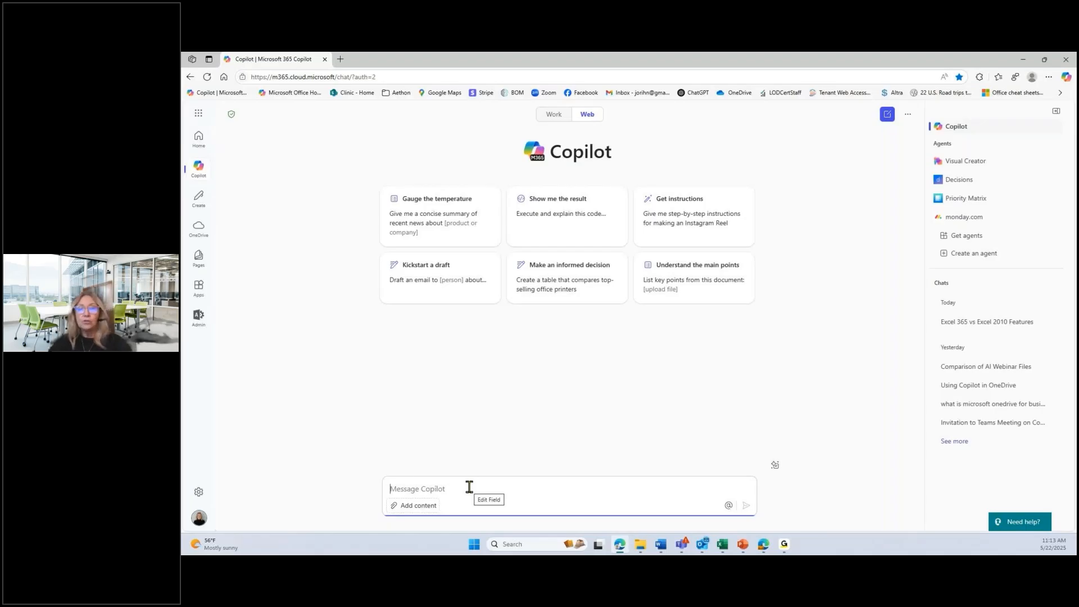
text(How to create v)
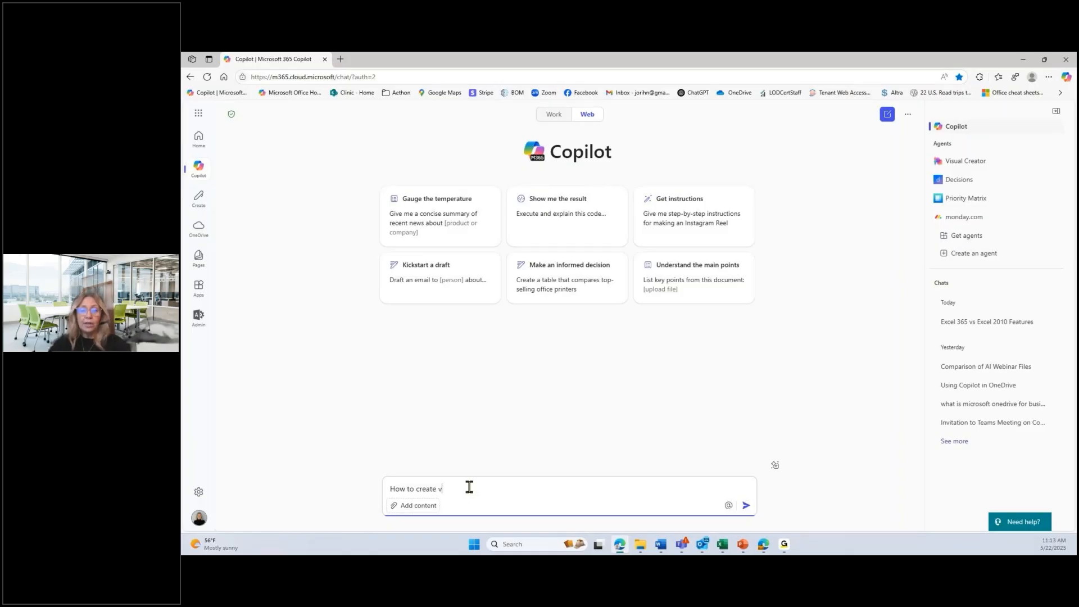
text(ba code in excel)
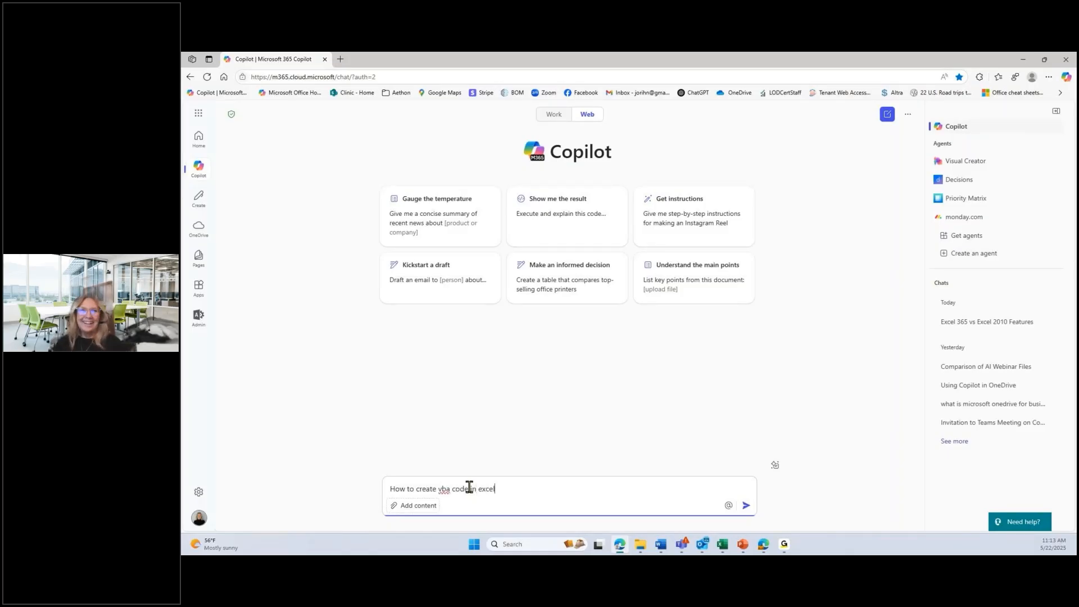
key(Return)
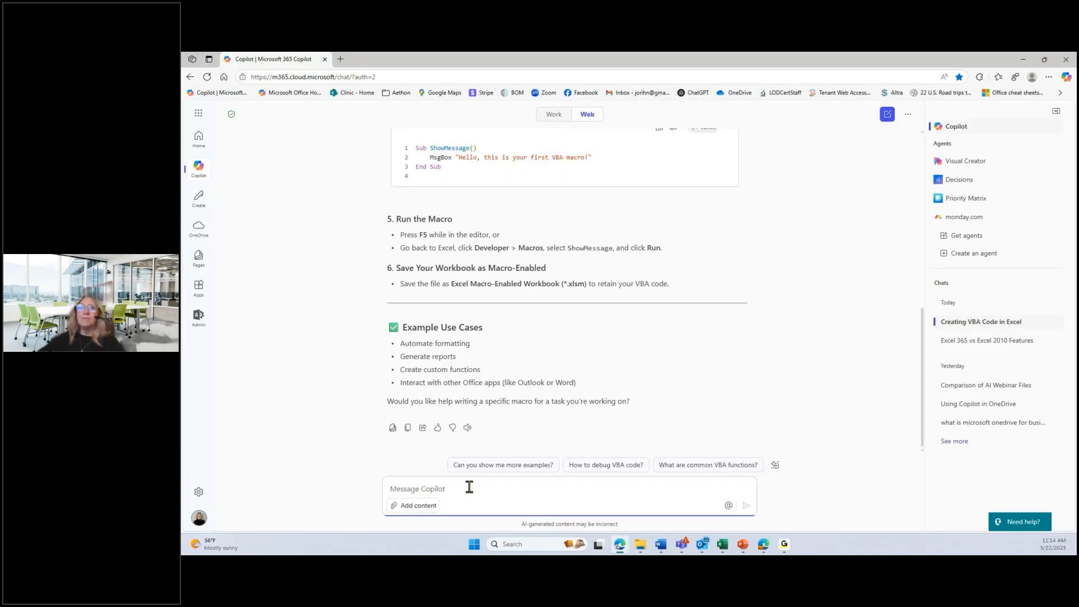
scroll(521, 404, up, 3)
scroll(521, 405, up, 4)
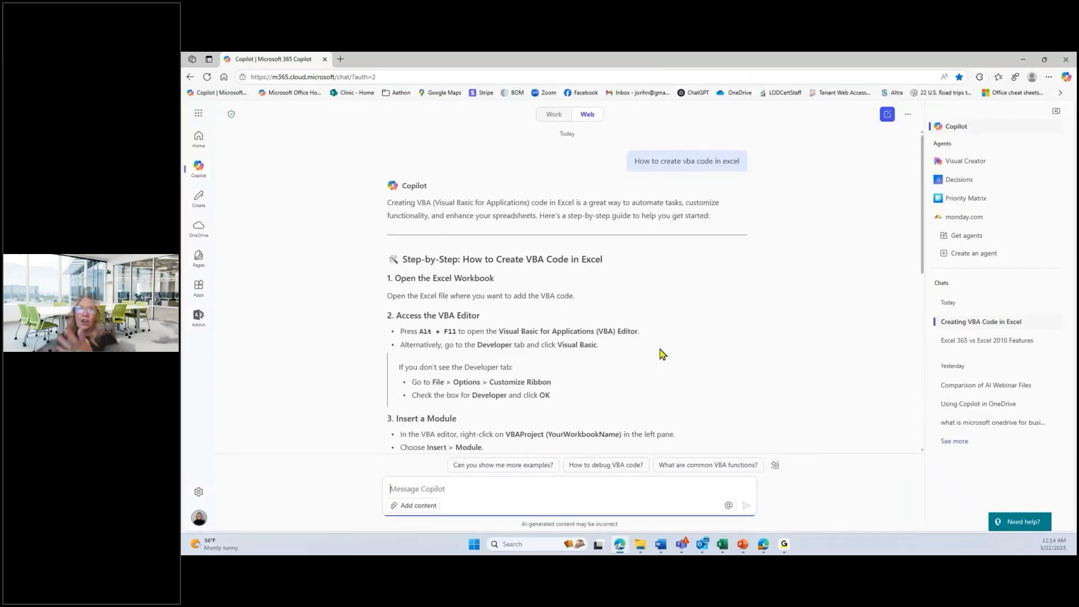
scroll(663, 355, down, 4)
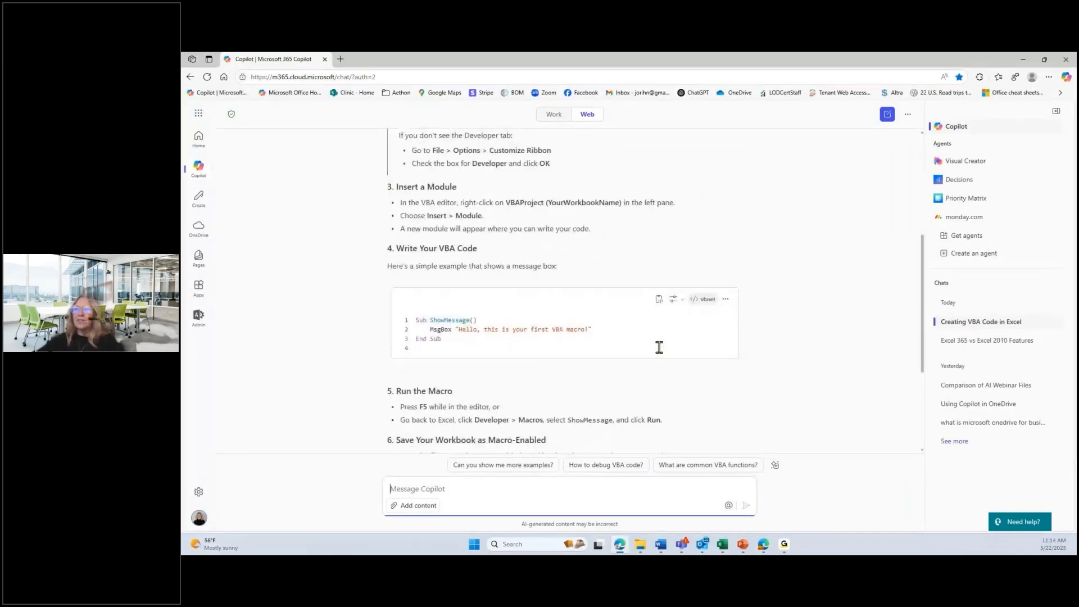
- Read the rest of the VBA guide and open the earlier chat "Excel 365 vs Excel 2010 Features"
scroll(658, 345, down, 1)
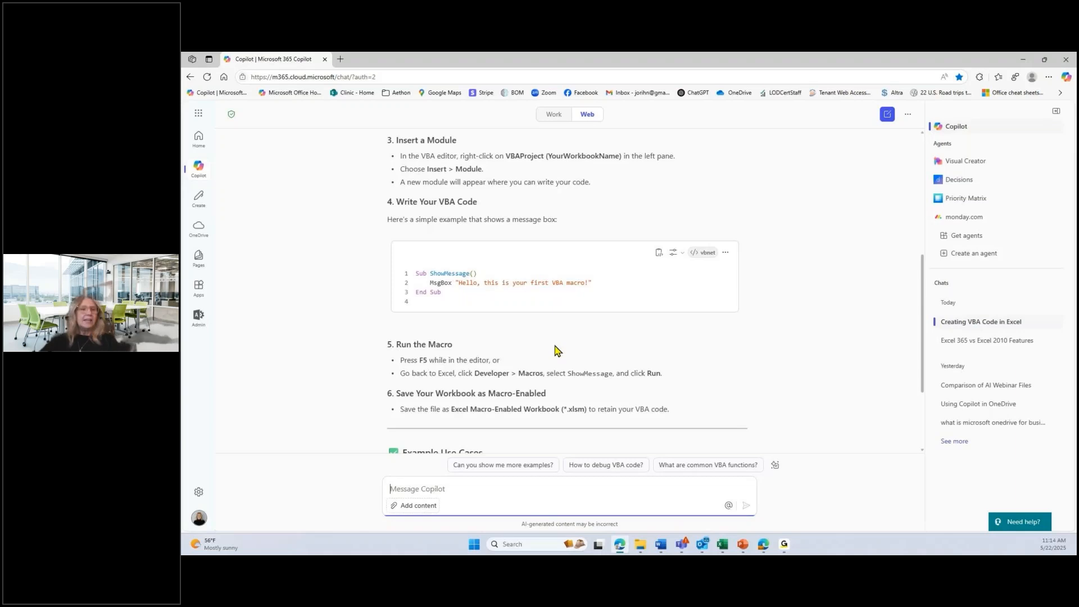
scroll(556, 350, down, 2)
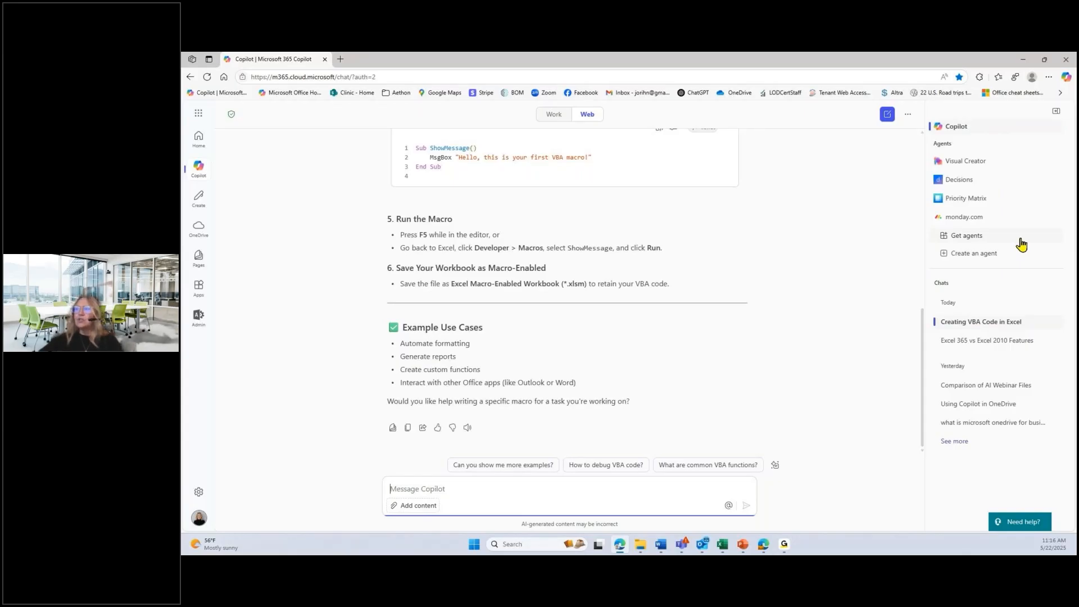
click(975, 348)
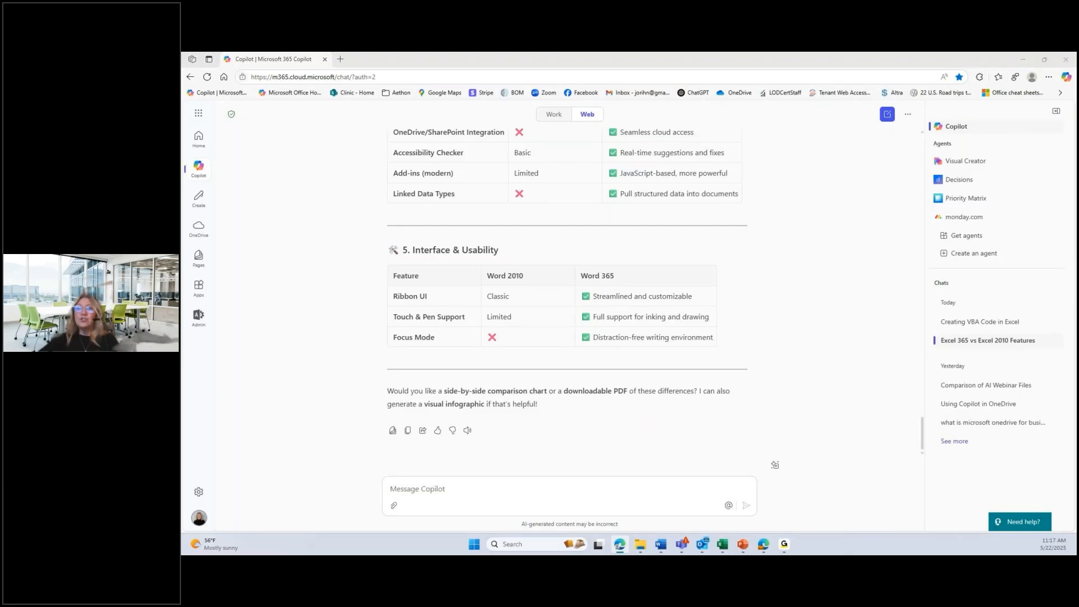
- Switch to the Excel Copilot workbook in Excel and have Copilot suggest a formula column from Order Date cell E12 on Company Orders
key(alt+Tab)
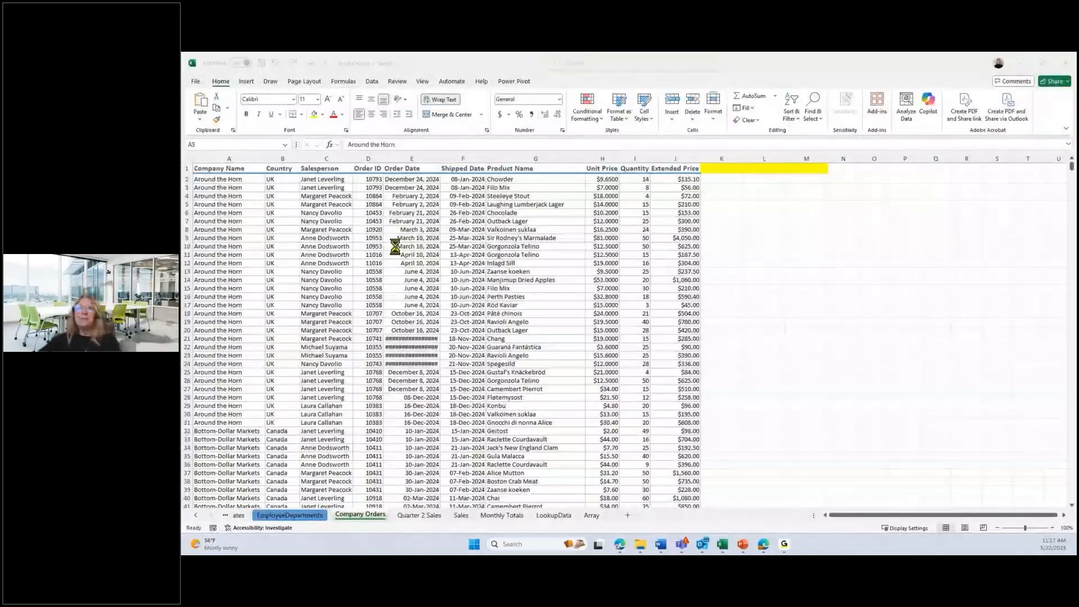
click(395, 246)
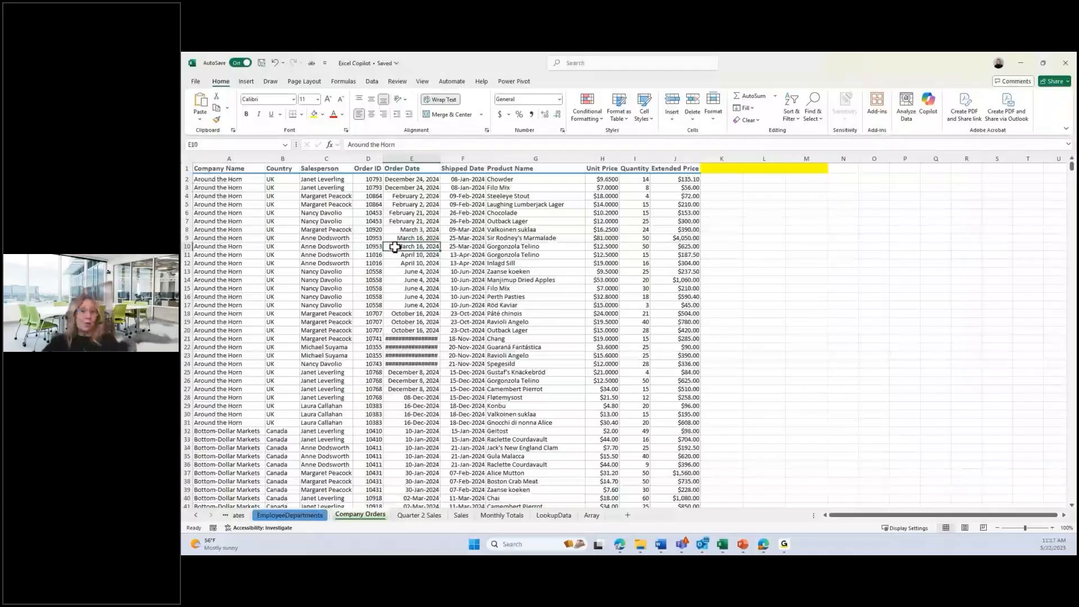
key(Down)
key(Down)
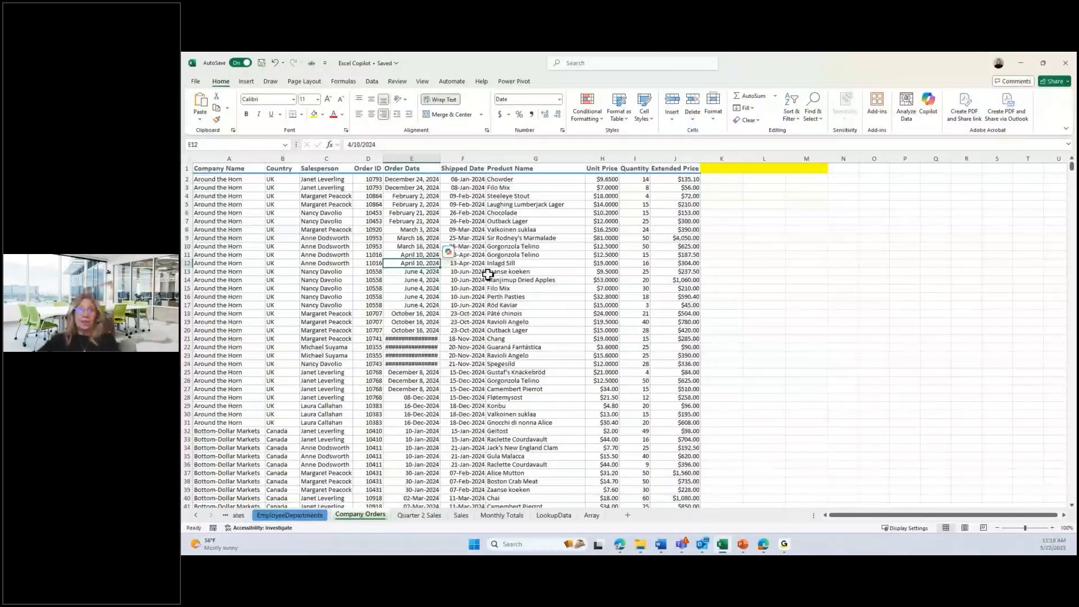
click(448, 251)
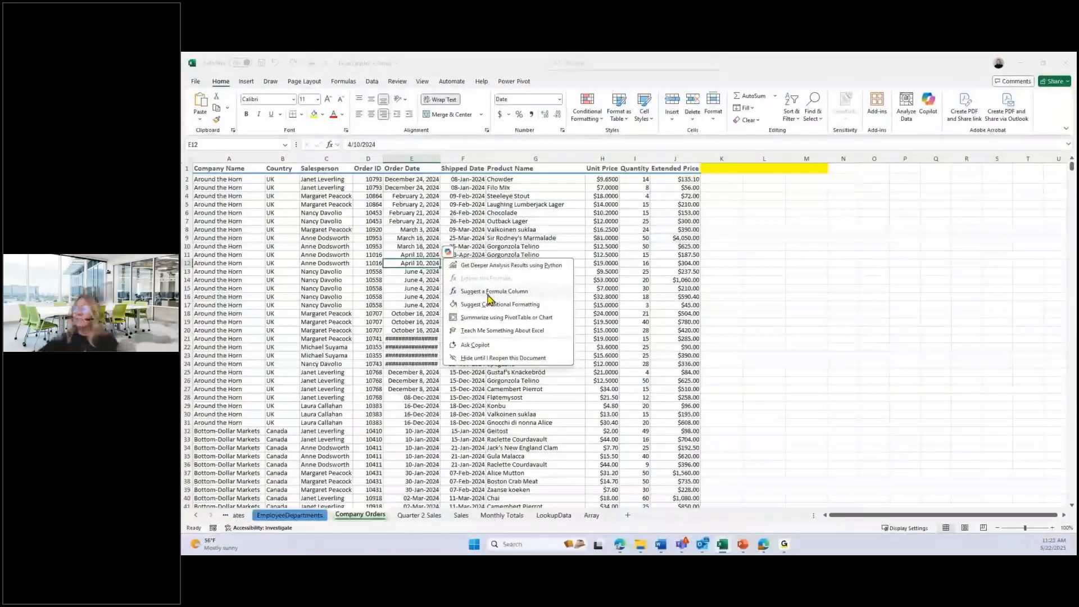
click(487, 292)
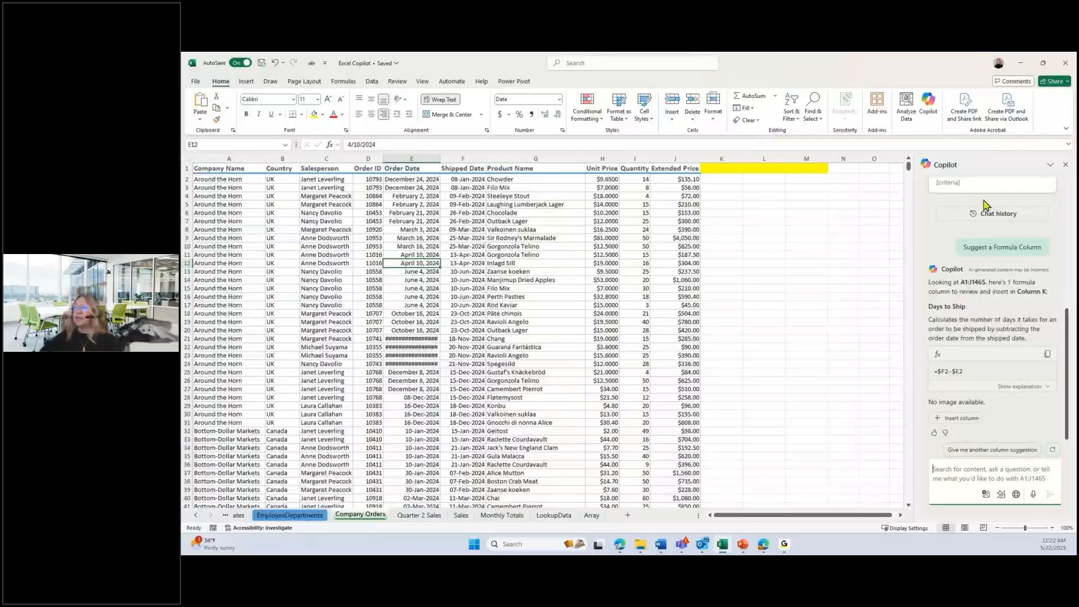
- Insert Copilot's suggested "Days to Ship" formula column into column K and look over the other suggested prompts
scroll(1004, 291, up, 2)
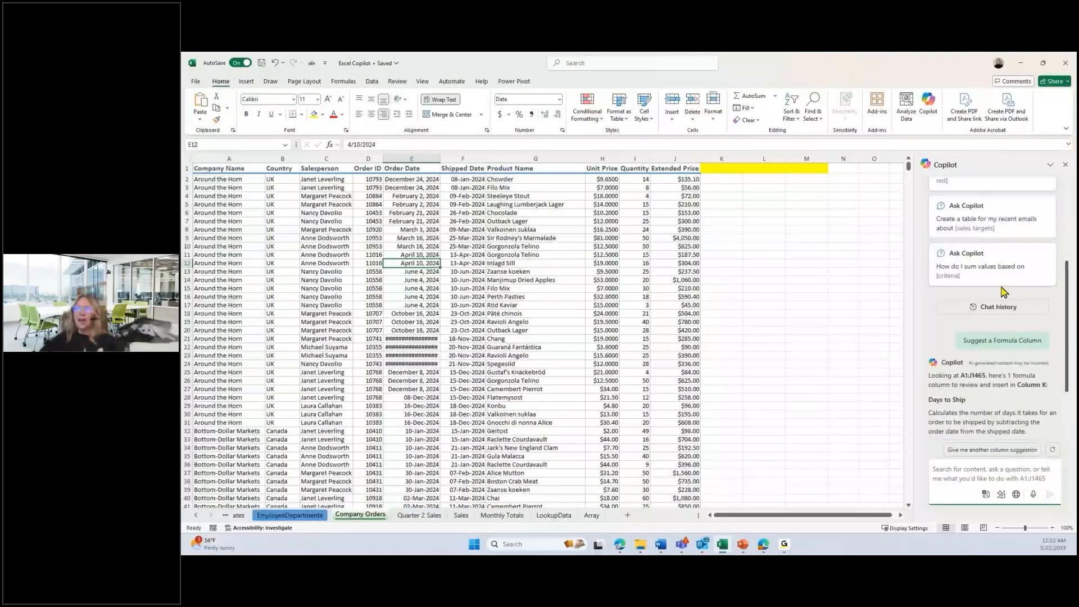
scroll(1004, 291, down, 2)
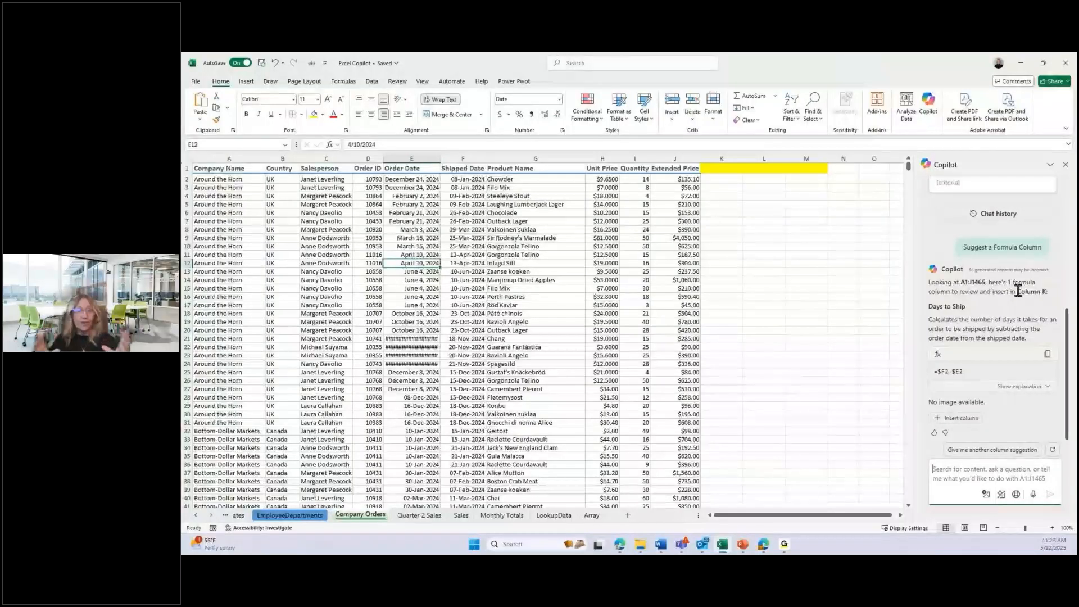
click(970, 422)
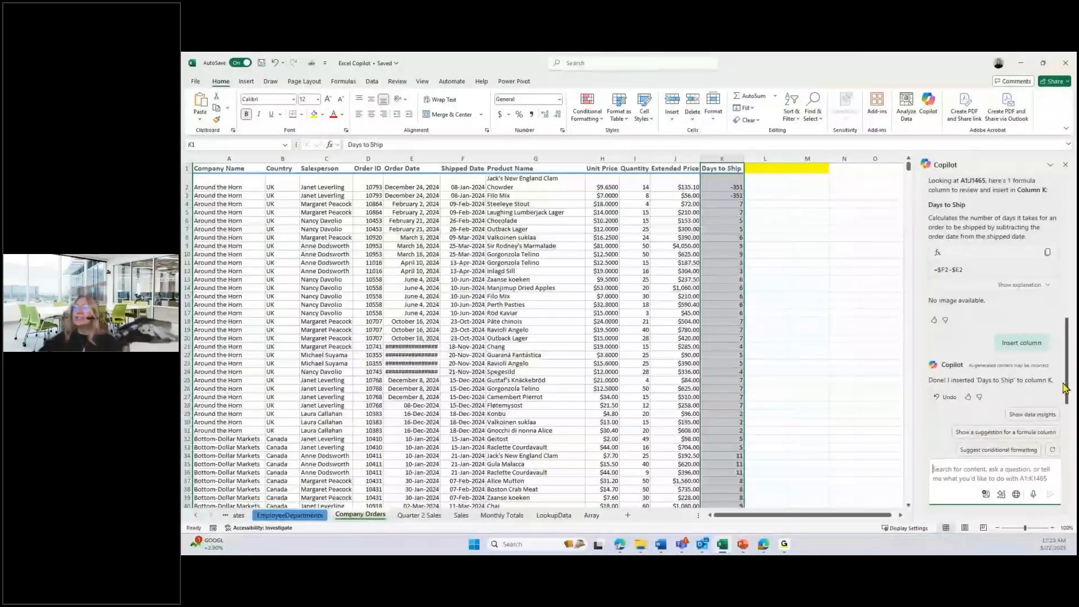
drag(1065, 388, 1064, 249)
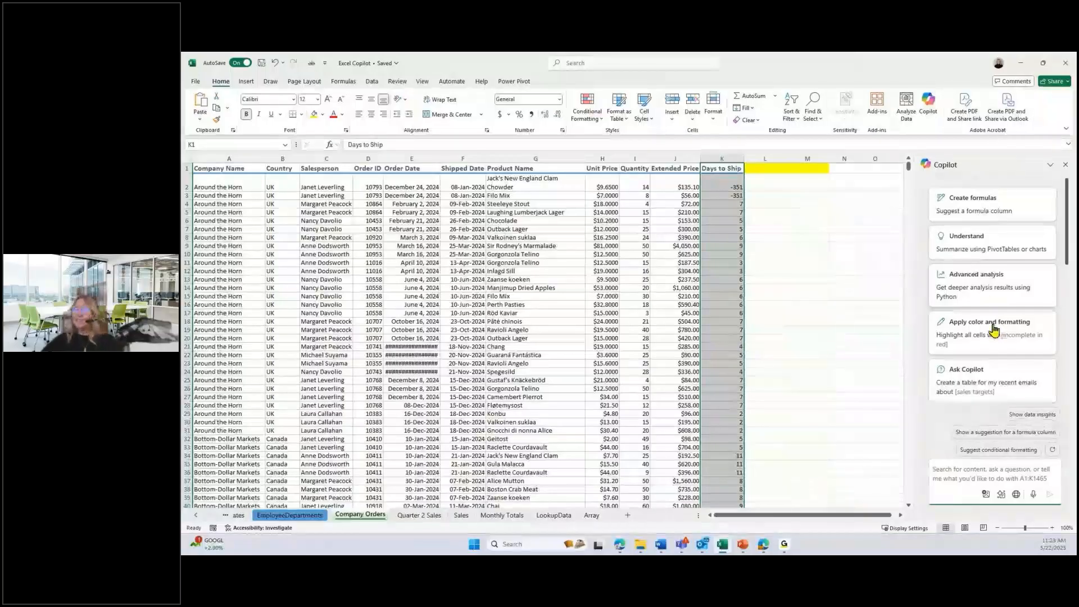
scroll(993, 330, down, 2)
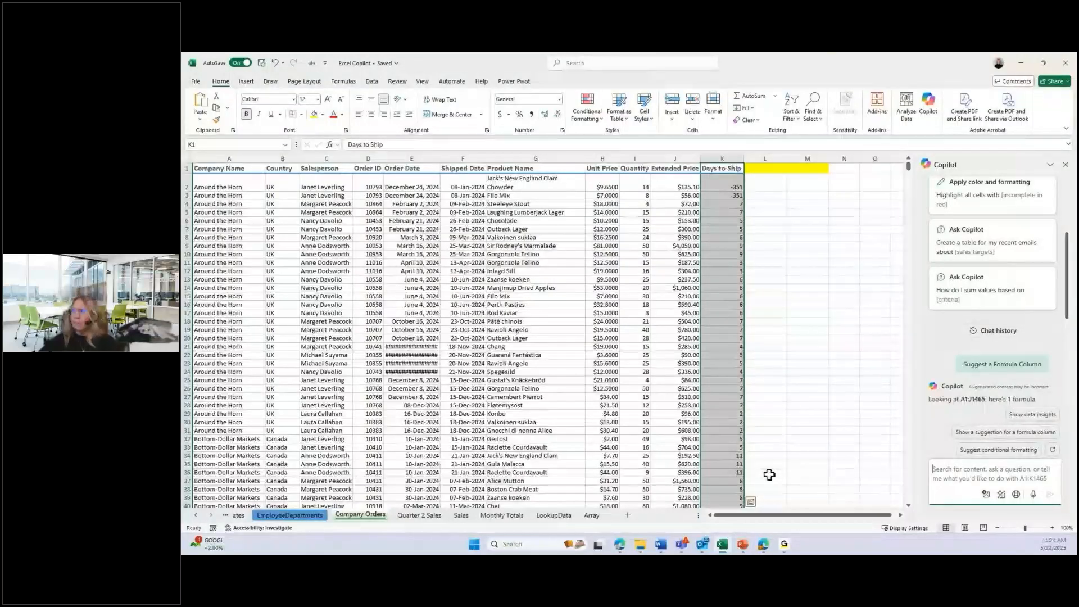
- Ask Copilot "Which product took the longest to ship" about the Company Orders data
click(533, 372)
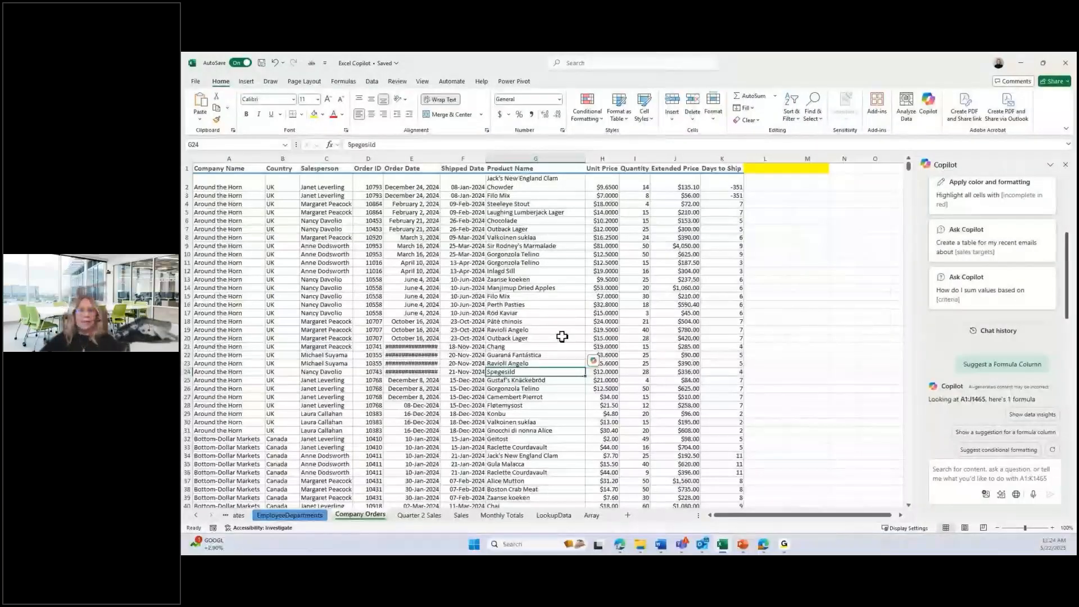
click(970, 474)
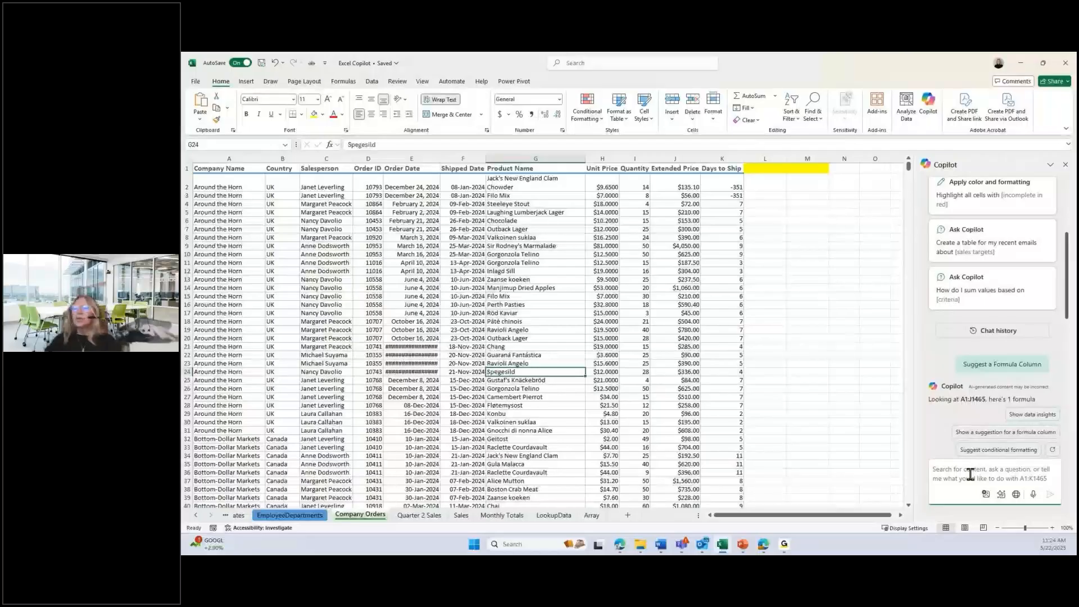
click(1033, 495)
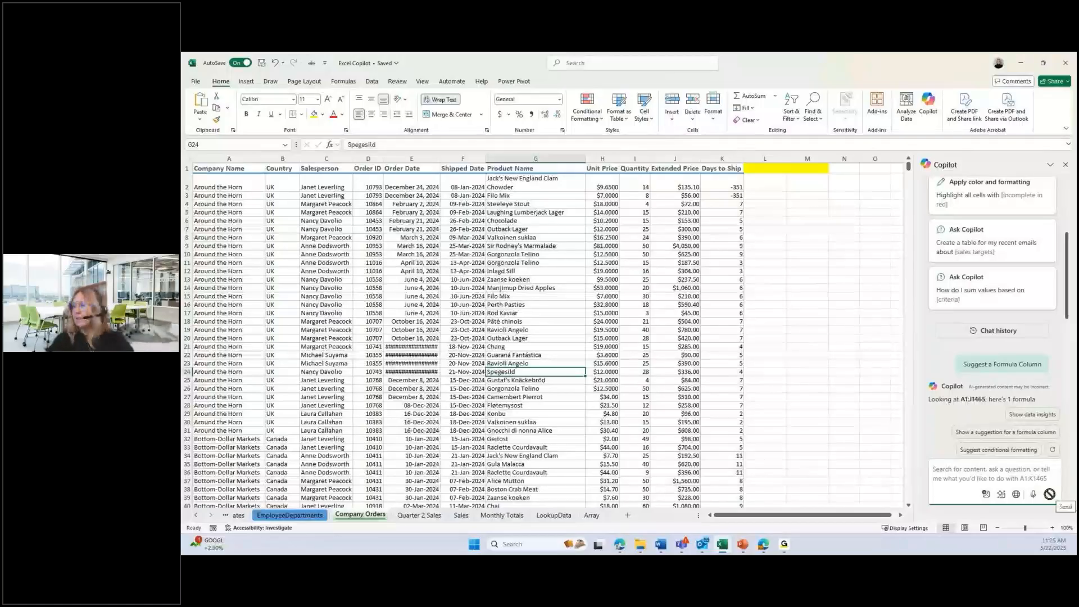
click(947, 474)
text(Which product )
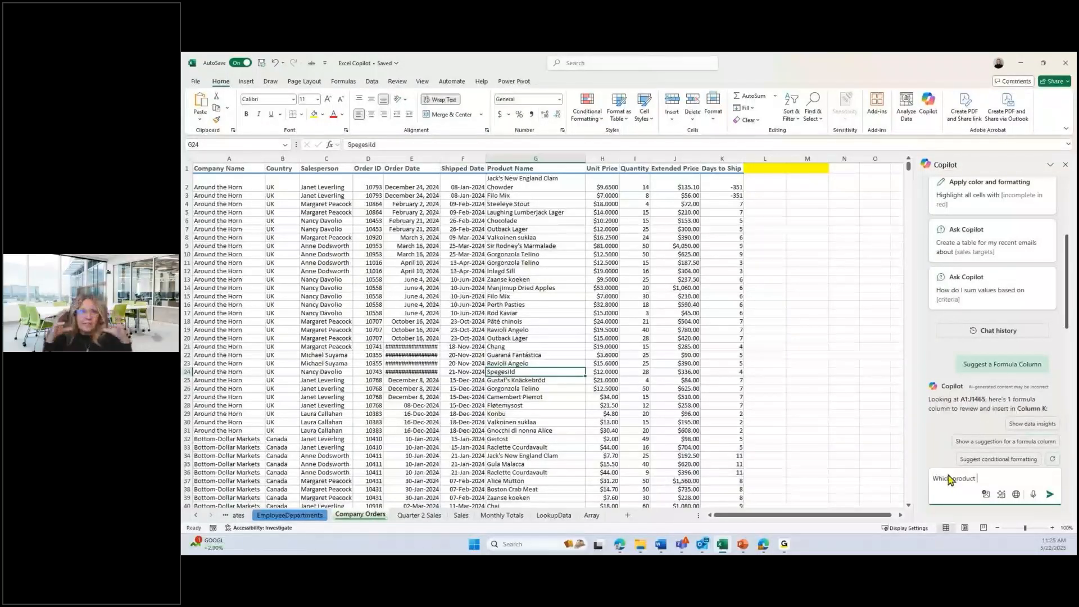
text(took the longest to shi)
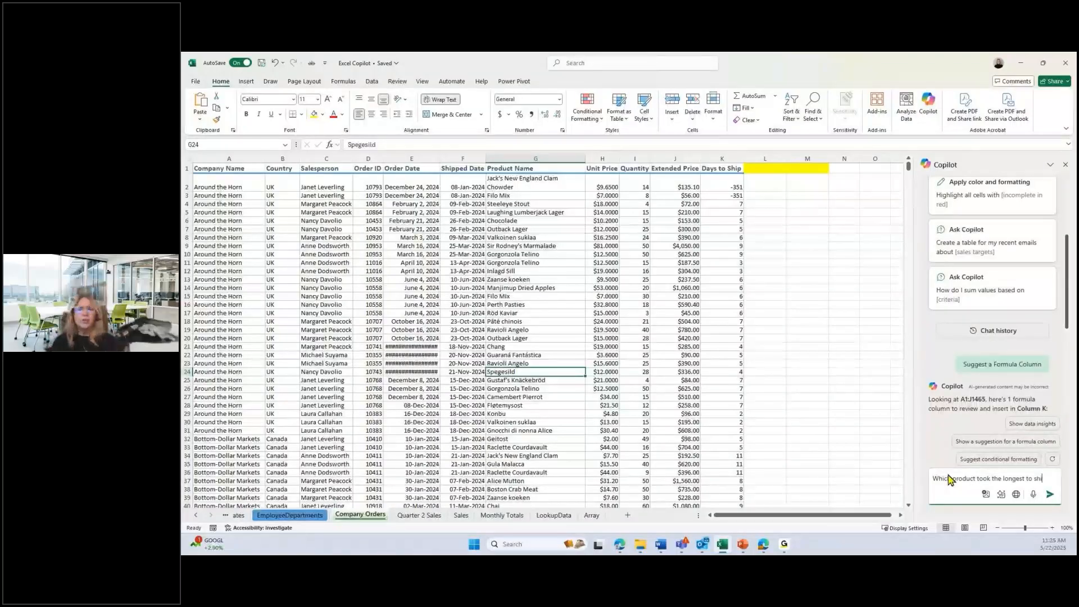
text(p)
key(Return)
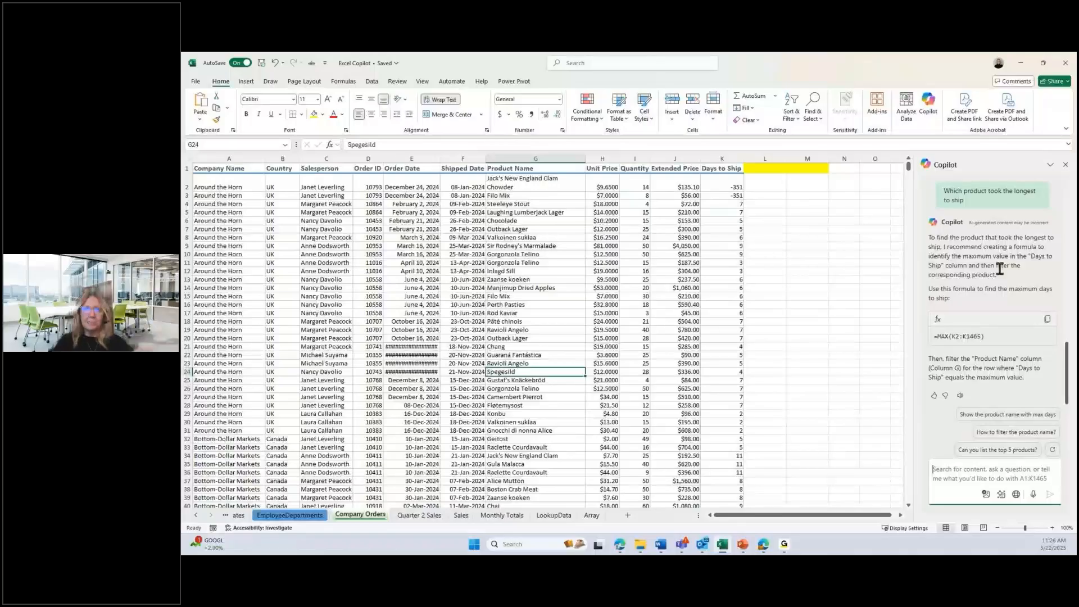
- Ask Copilot "which company bought the most products in 2nd quarter of 2024"
click(1004, 452)
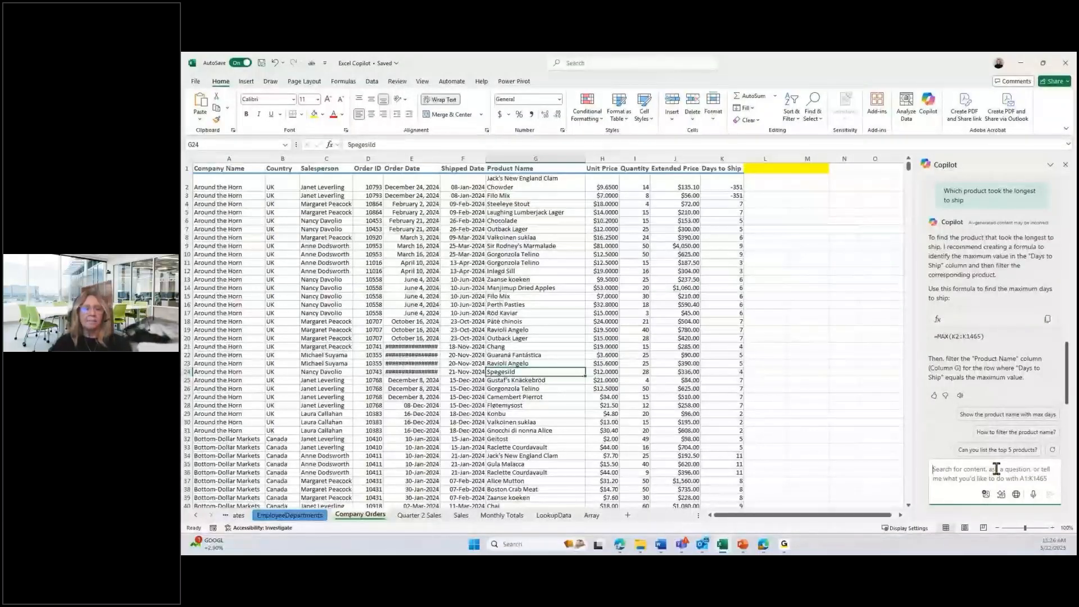
text(which company)
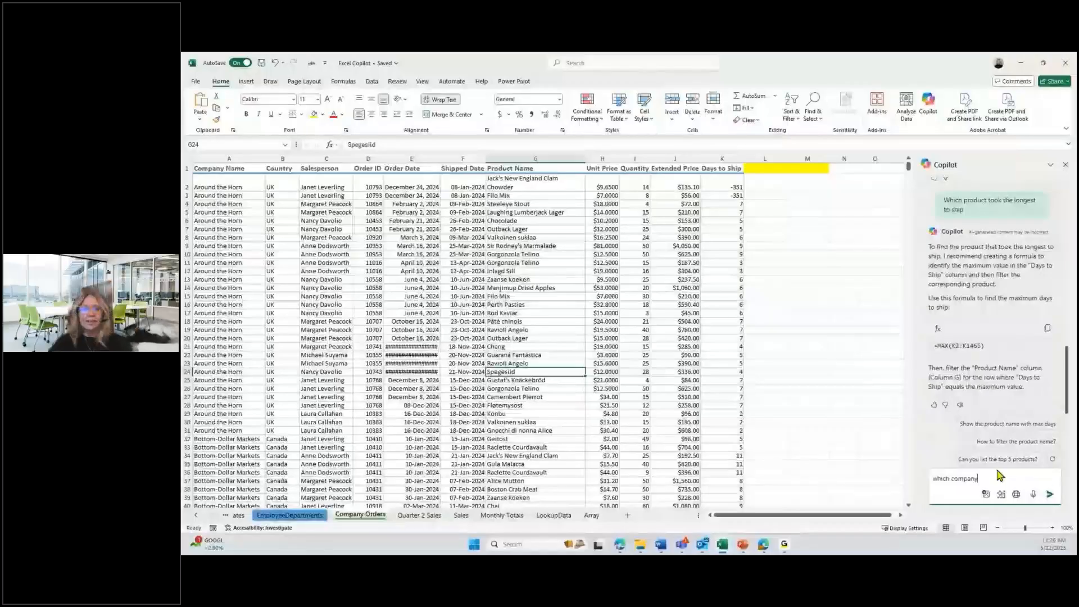
text( bought the most)
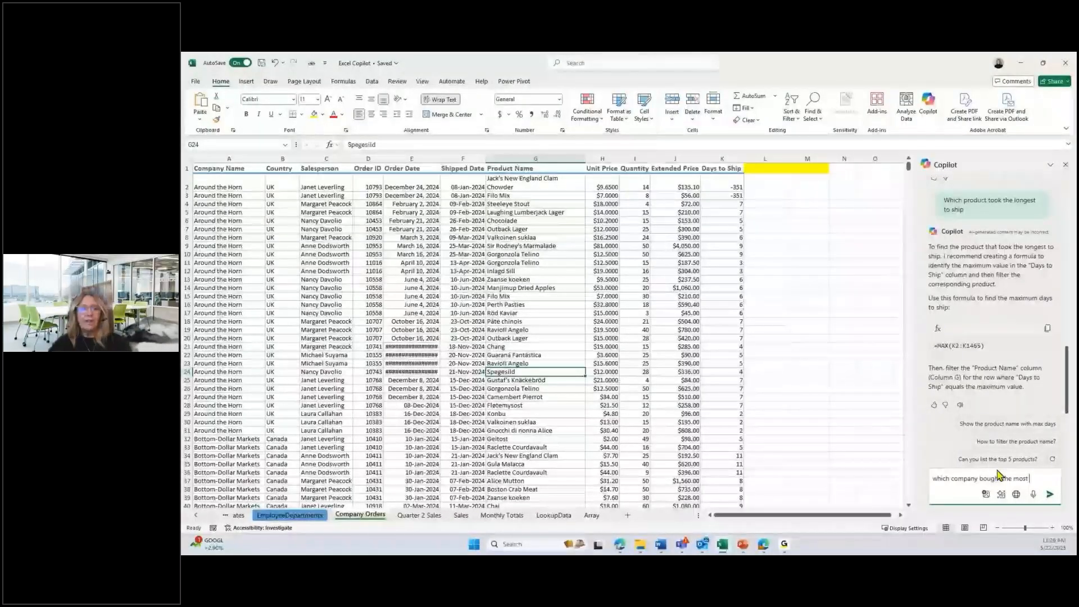
text( products)
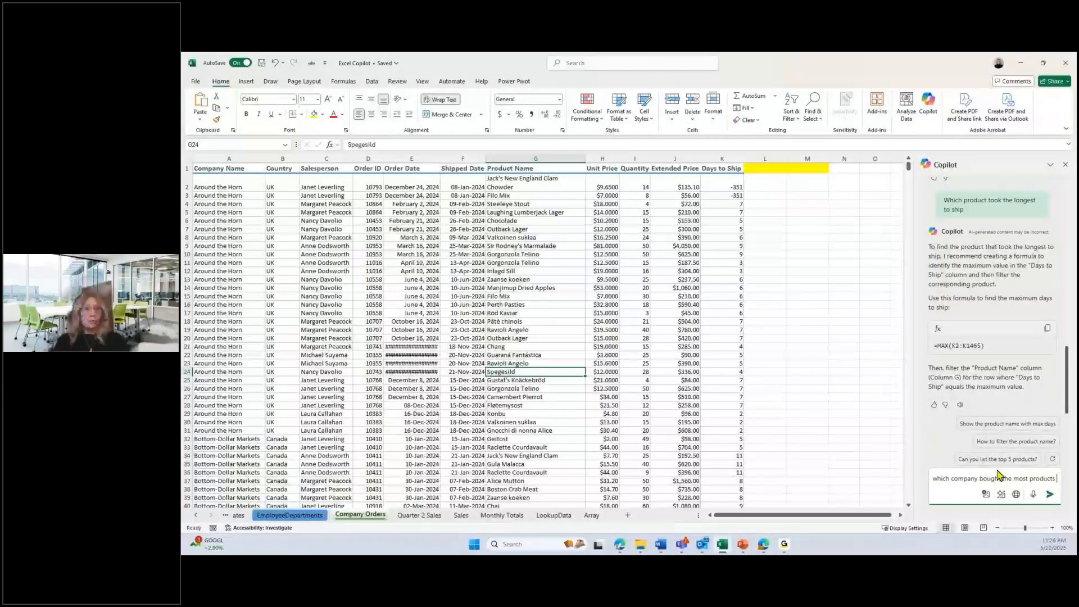
text( in 2nd q)
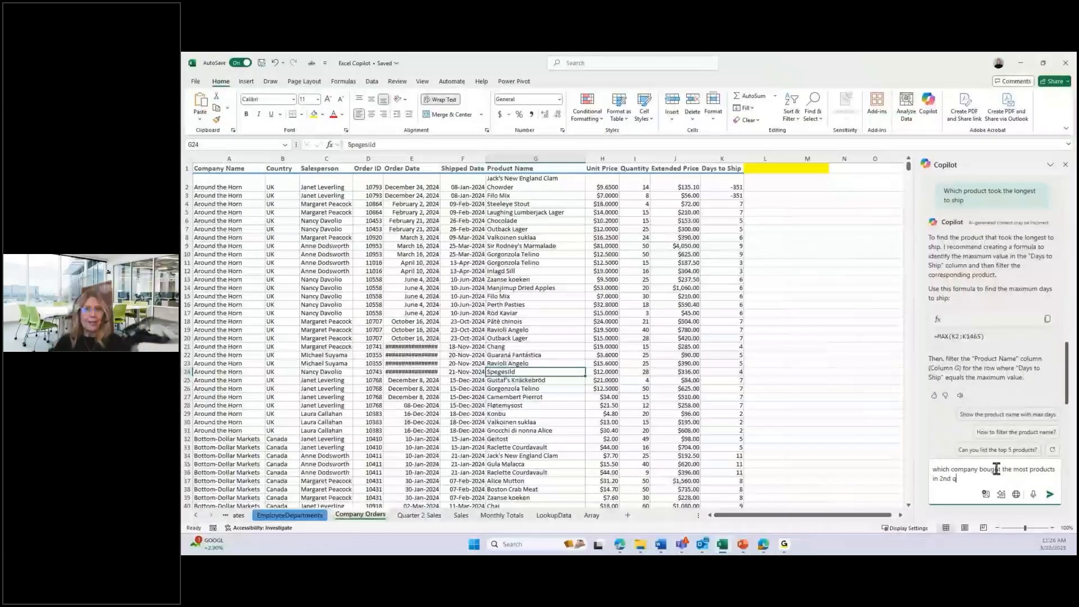
text(uarter of 20)
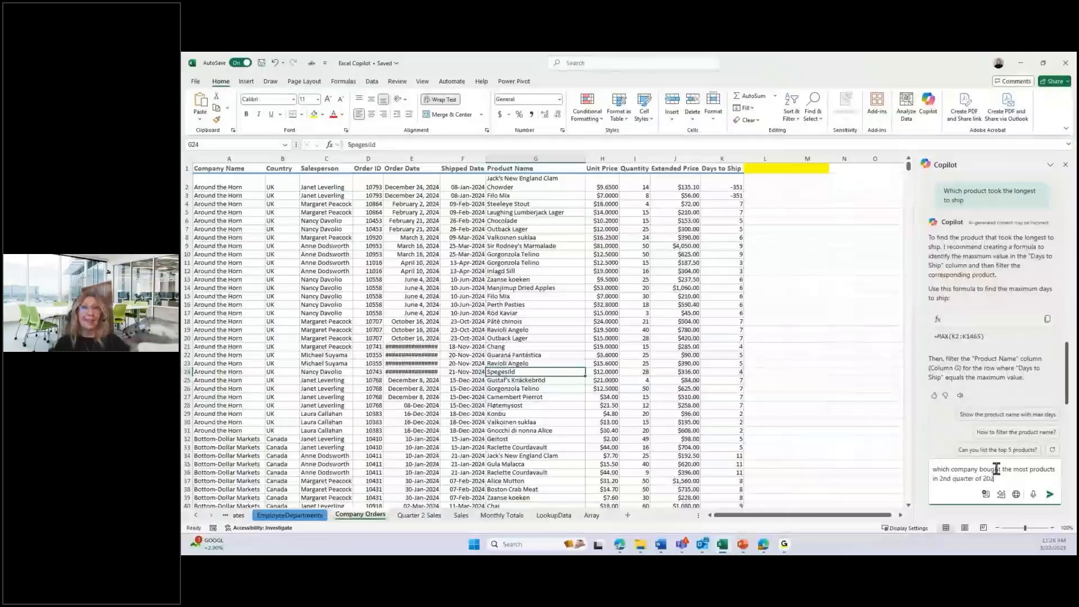
text(2)
text(4)
key(Return)
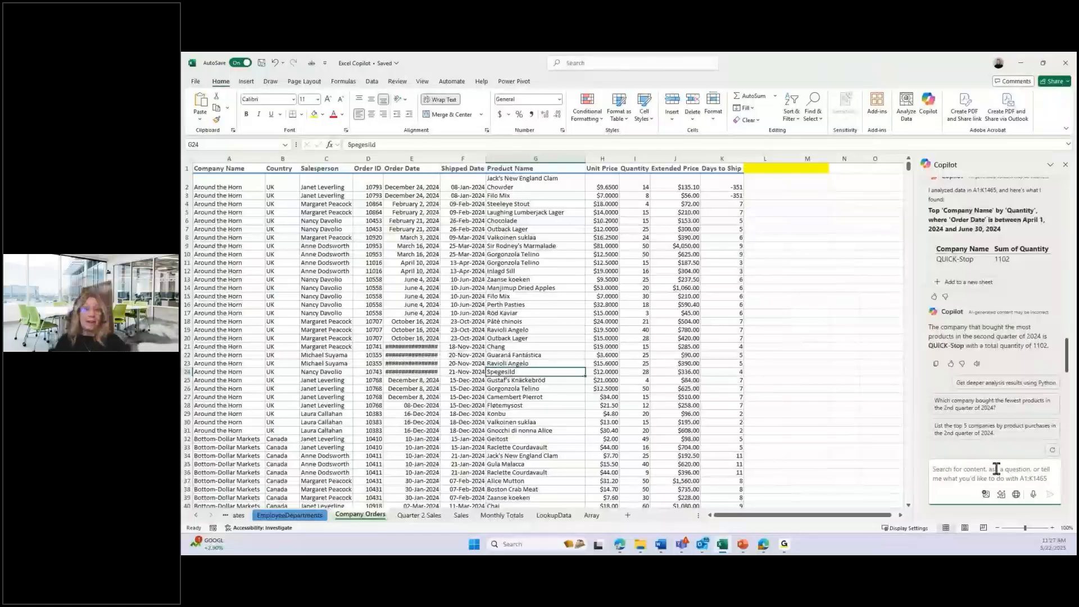
- Have Copilot list the top 5 companies by product purchases in the 2nd quarter of 2024 and add the list to a new sheet
click(996, 468)
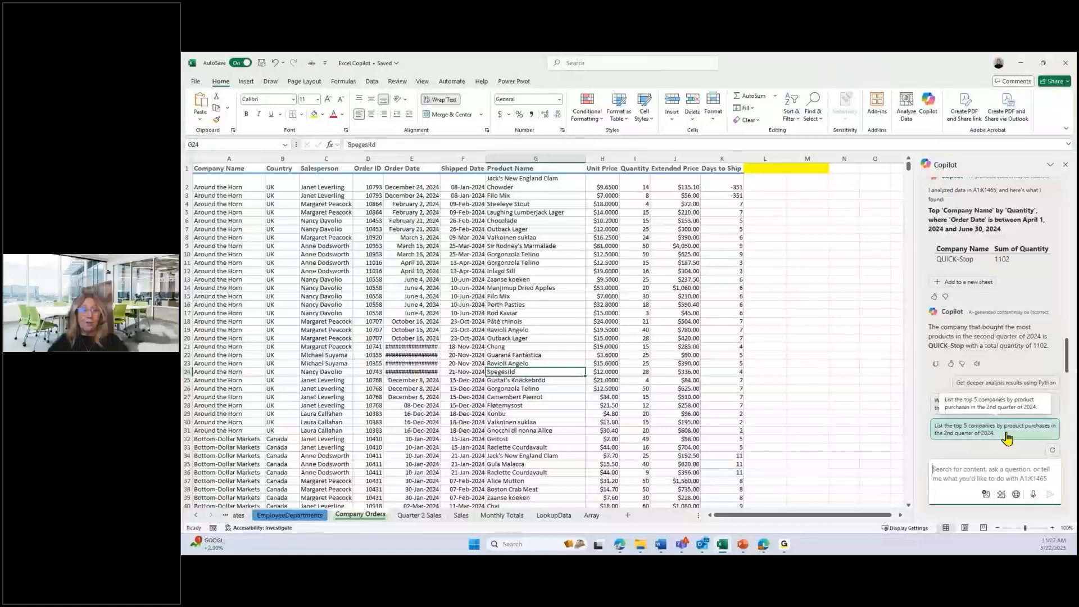
click(1006, 432)
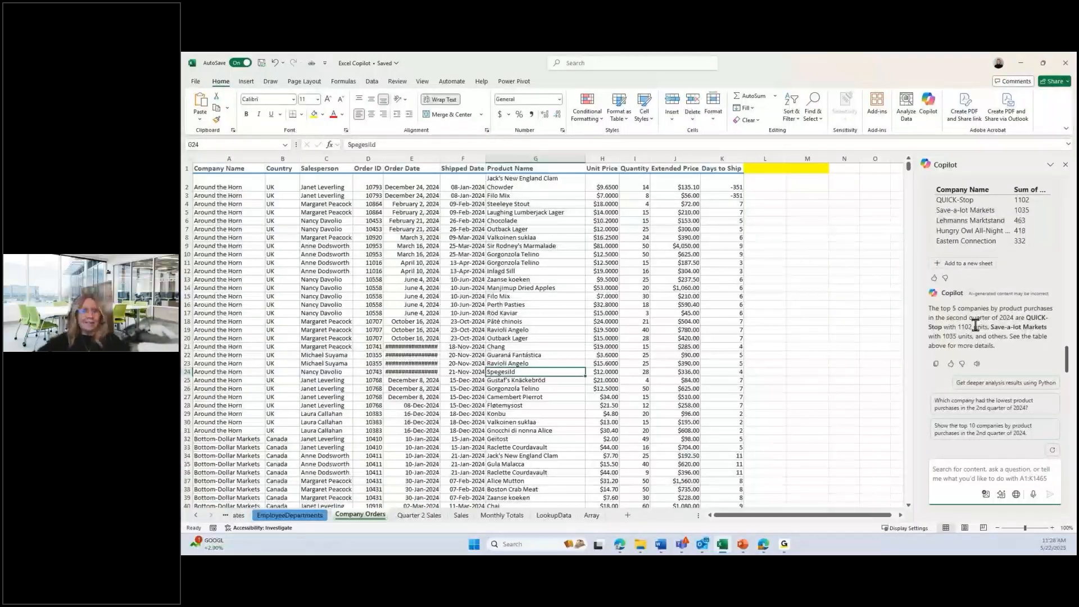
click(962, 269)
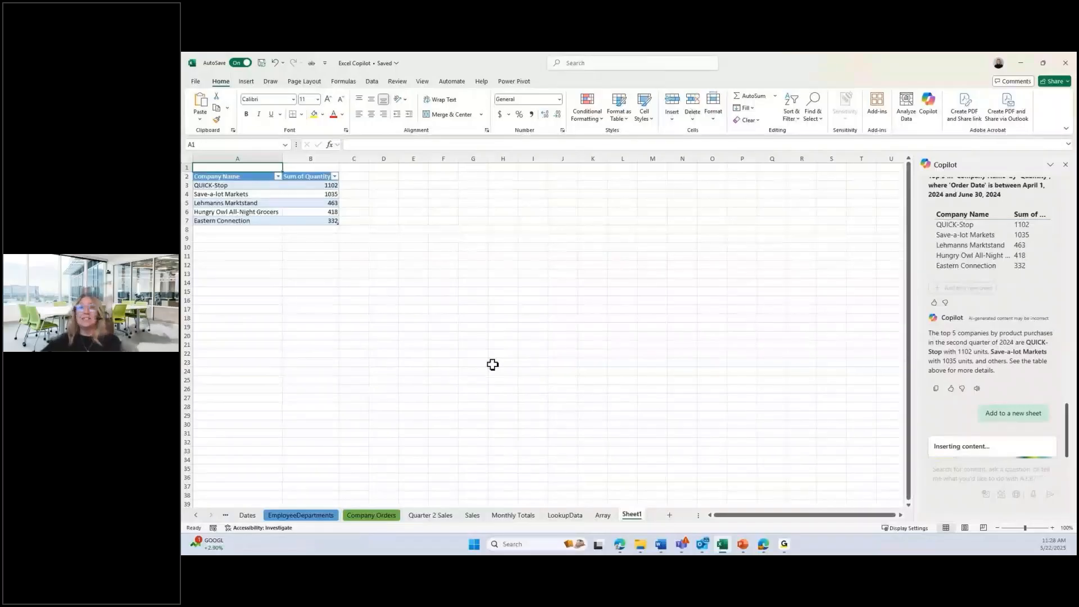
click(309, 202)
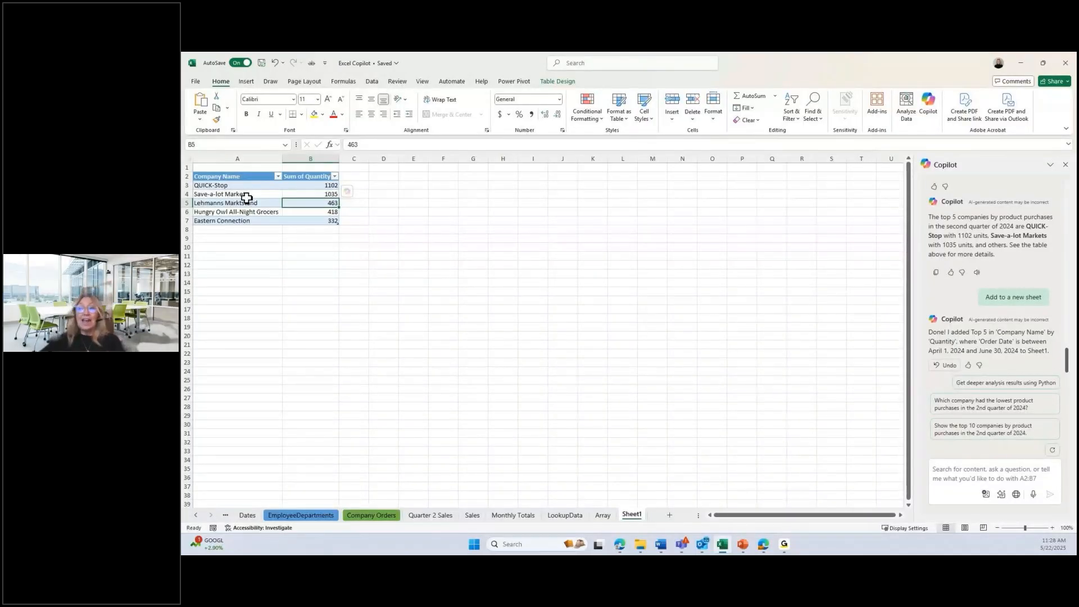
click(246, 195)
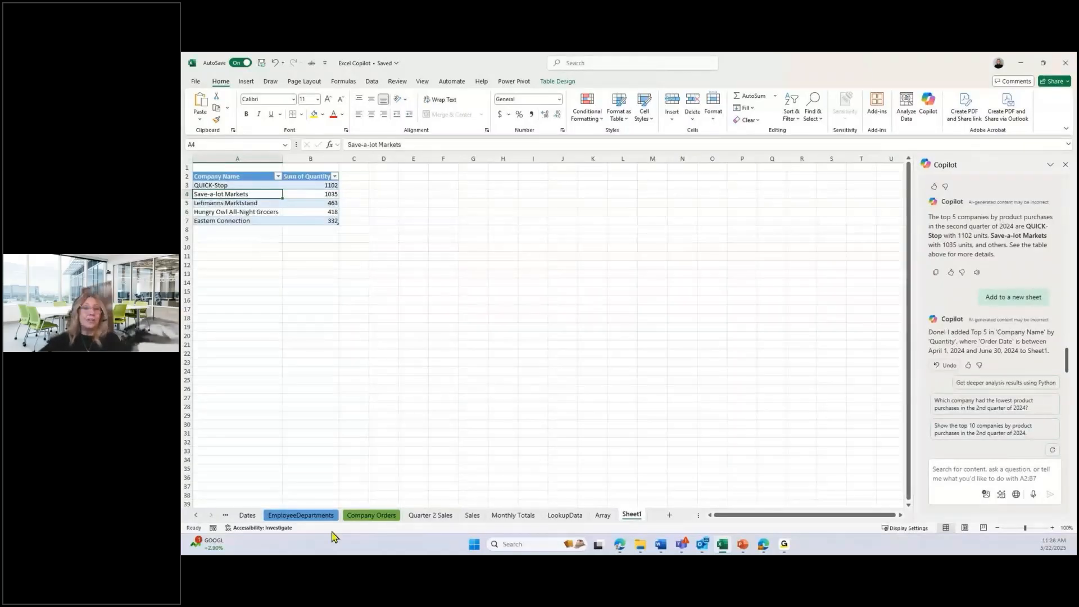
- On the Company Orders sheet, ask Copilot to "Filter by country for usa" and apply the proposed filter
click(369, 516)
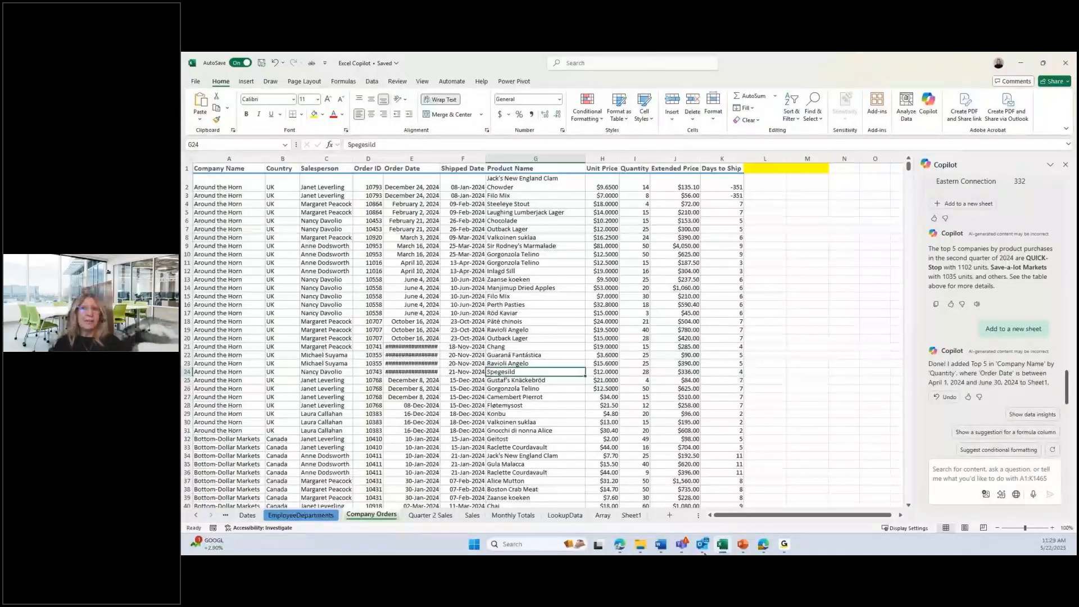
click(956, 474)
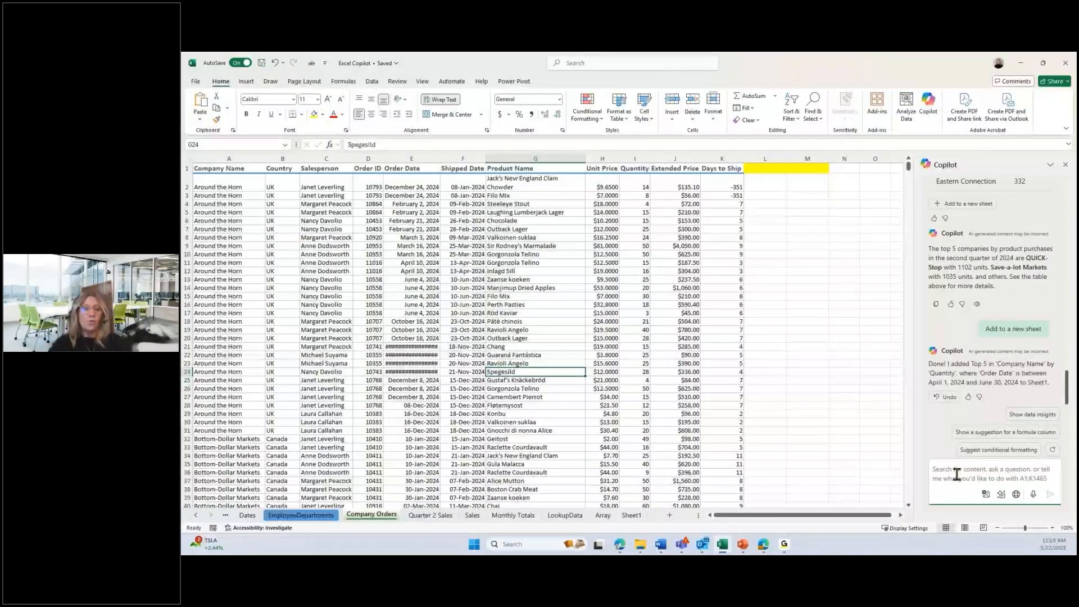
text(Filter)
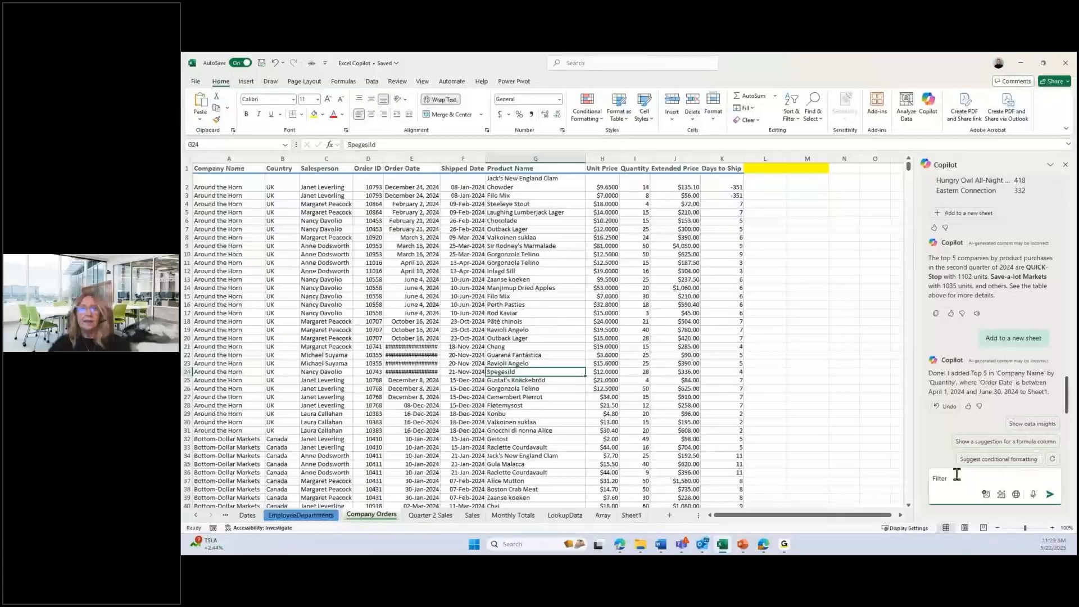
text( by country)
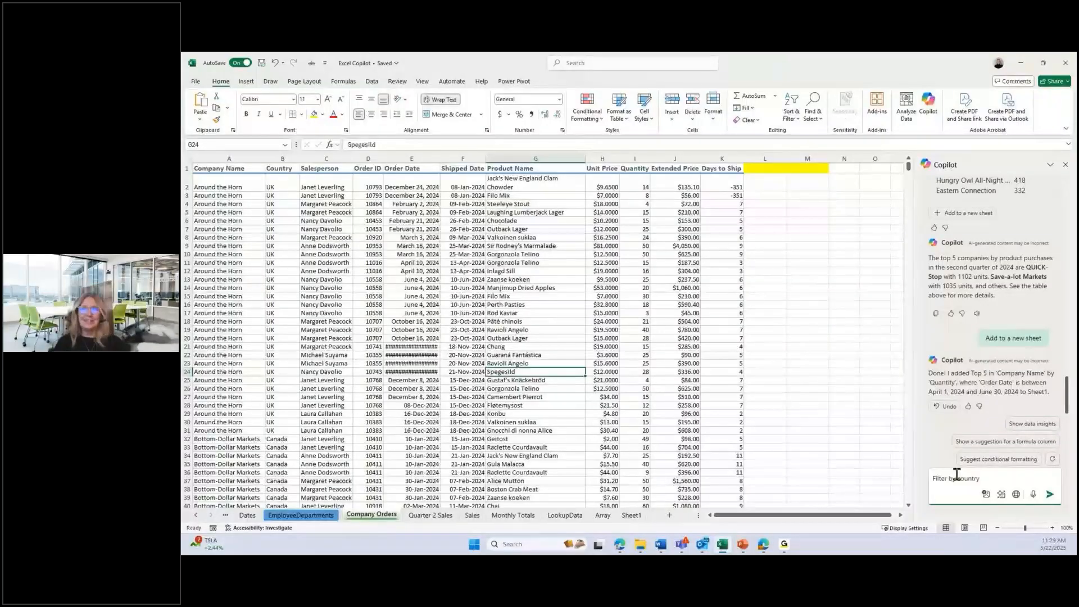
text( for usa)
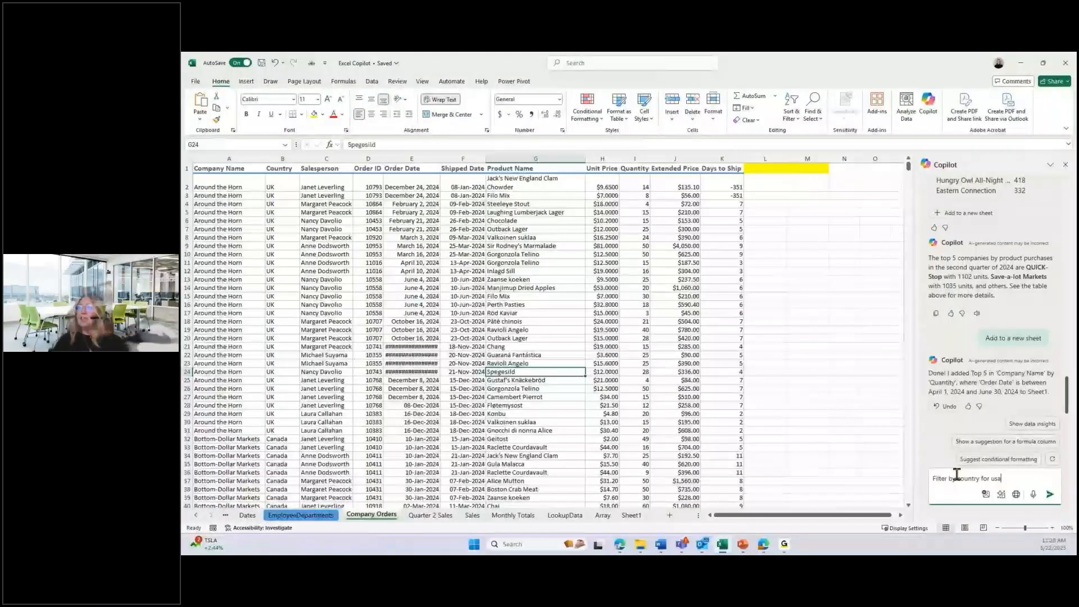
key(Return)
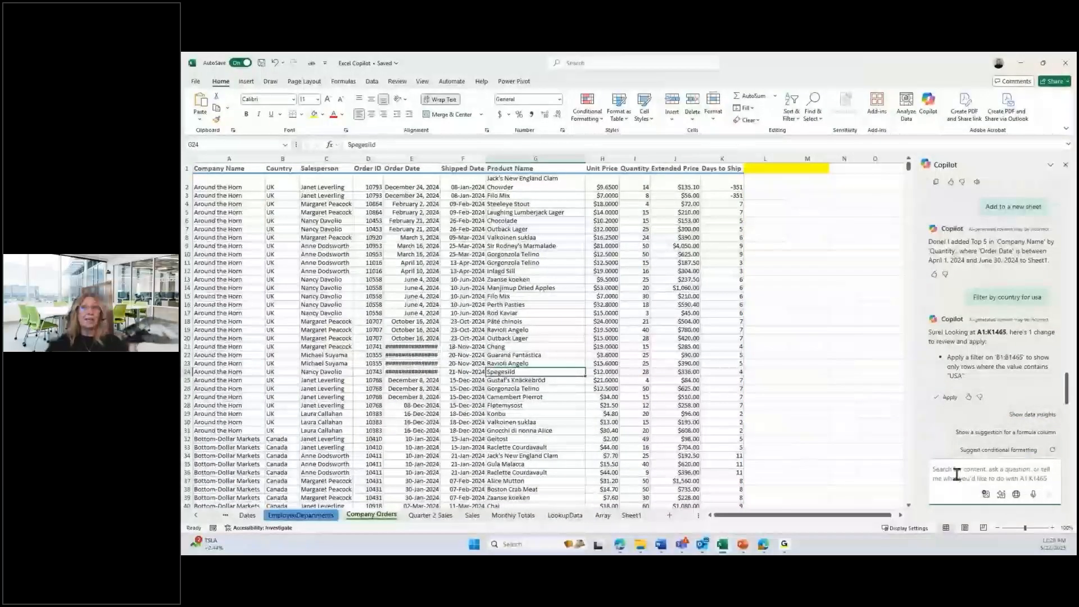
click(956, 469)
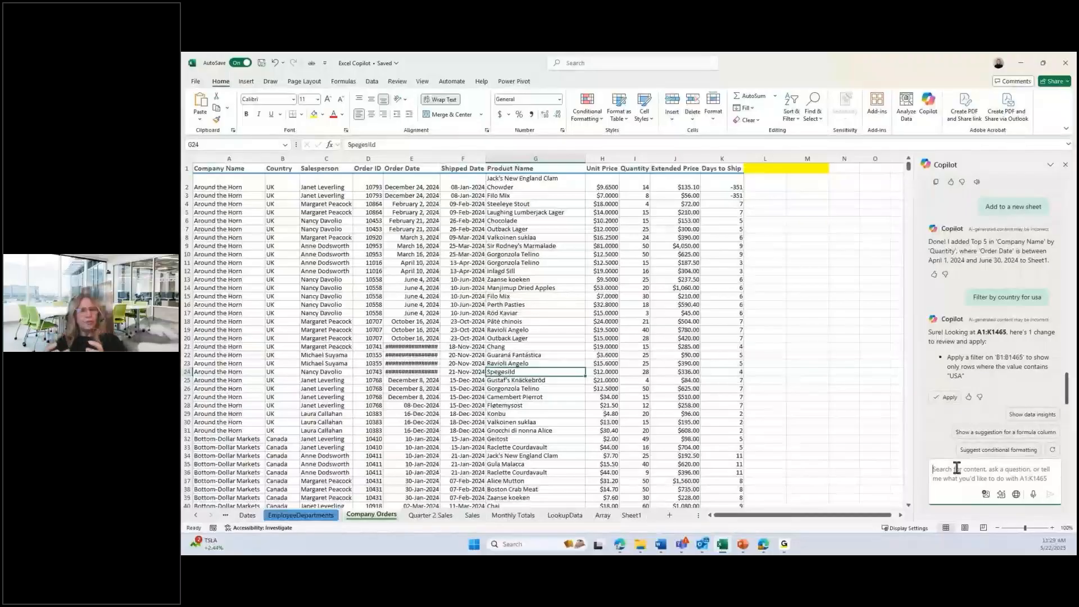
click(947, 396)
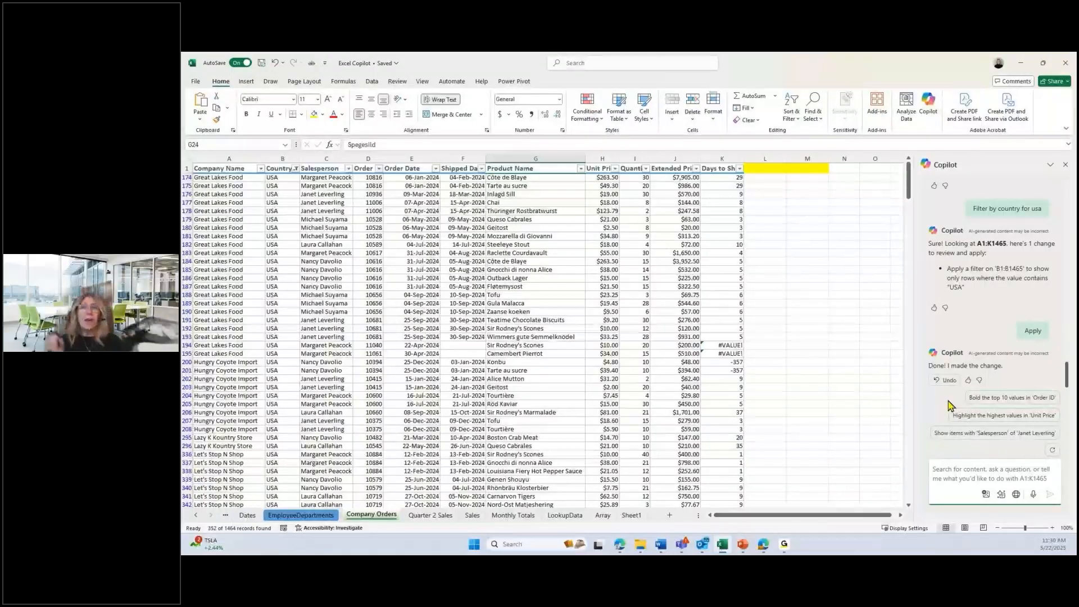
- Have Copilot sort the filtered orders by salesperson, and clear the country filter from the data
text(sort by sale)
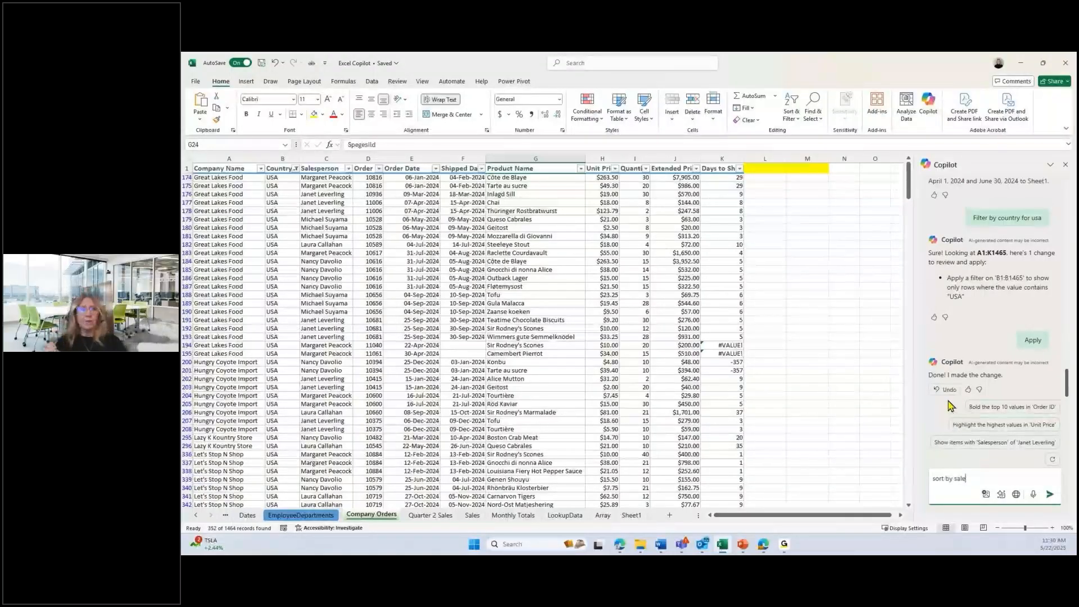
text(sperson)
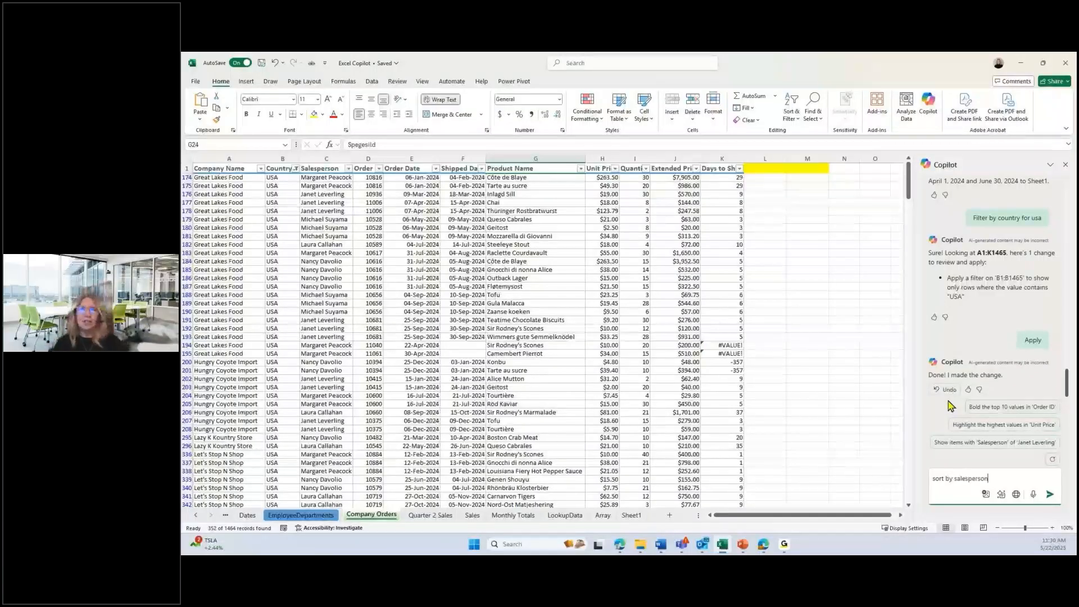
key(Return)
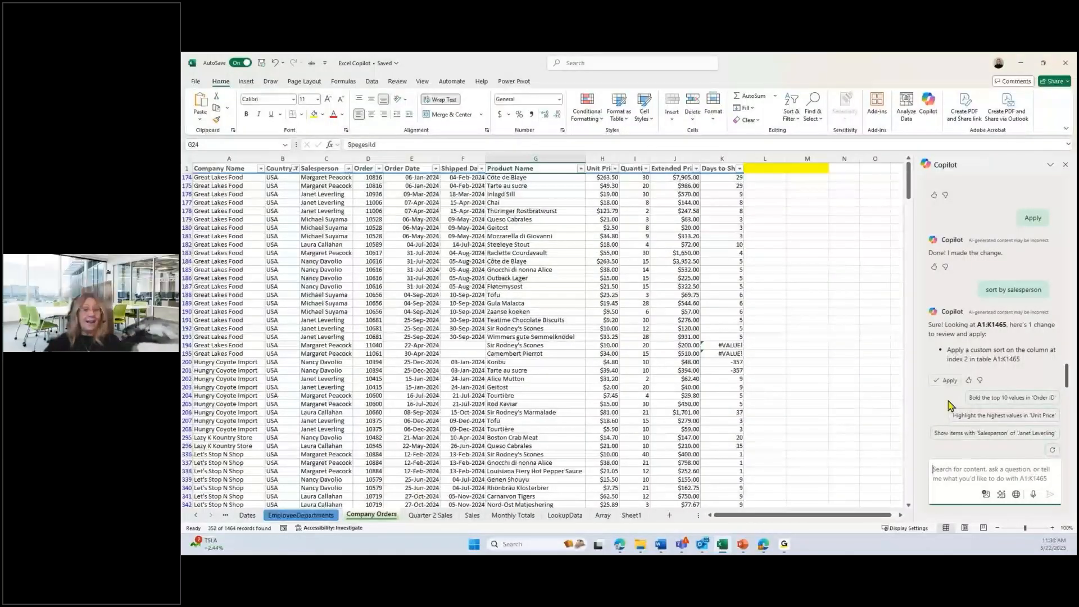
click(946, 381)
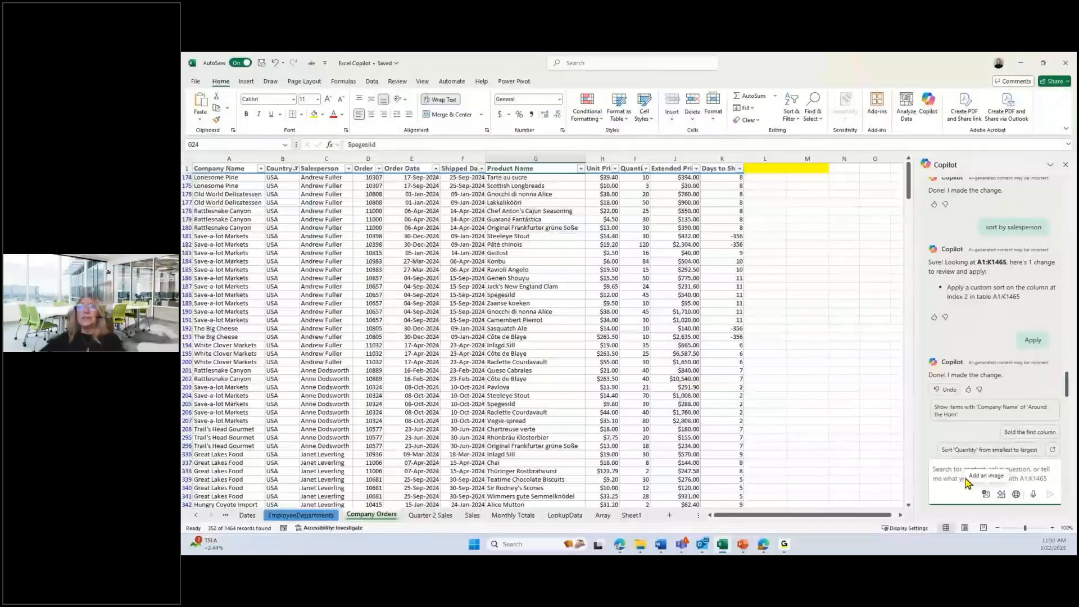
click(967, 482)
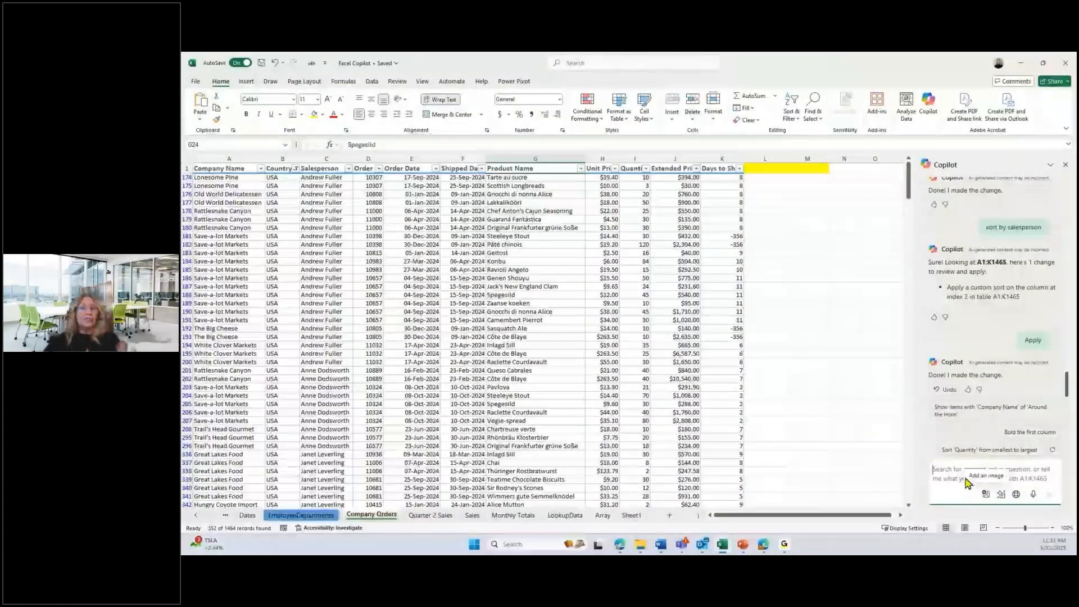
click(371, 81)
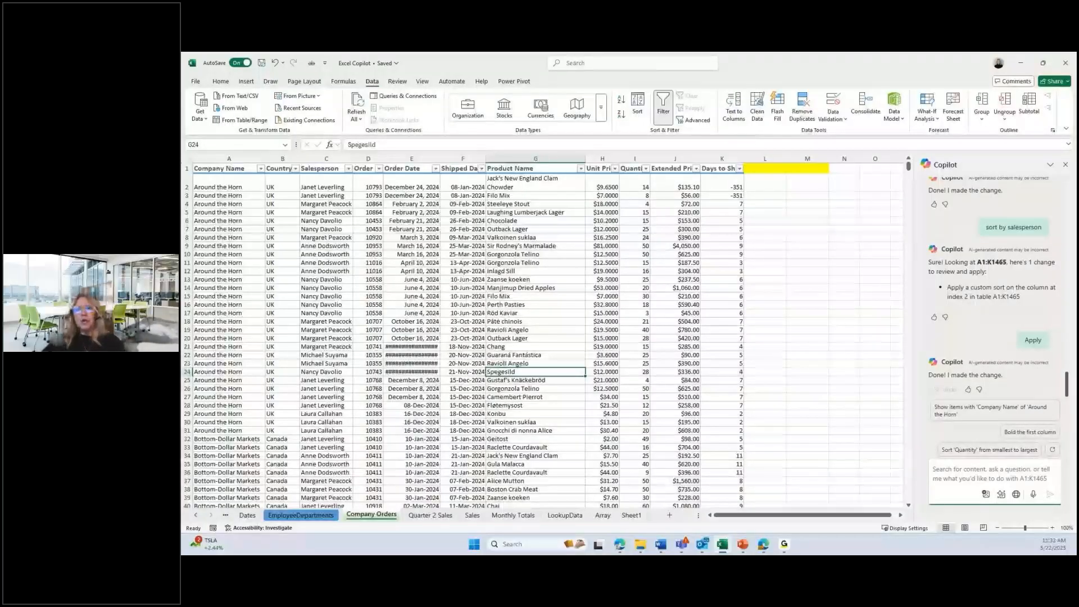
- Ask Copilot "which product sold the most" and "Which product had the highest sales in the 1st quarter of 2024?"
key(alt+Tab)
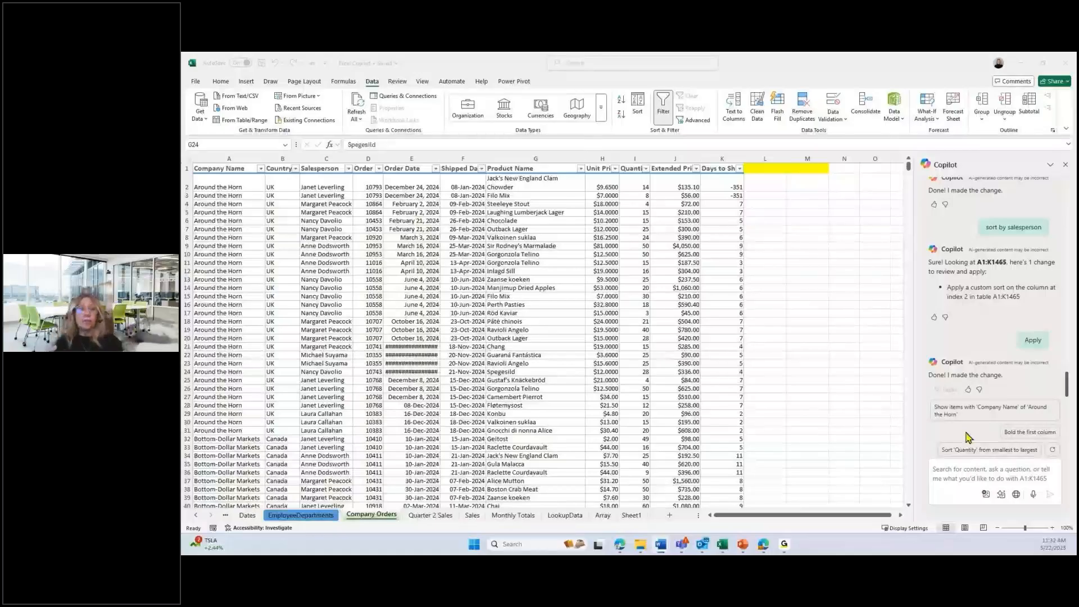
click(945, 469)
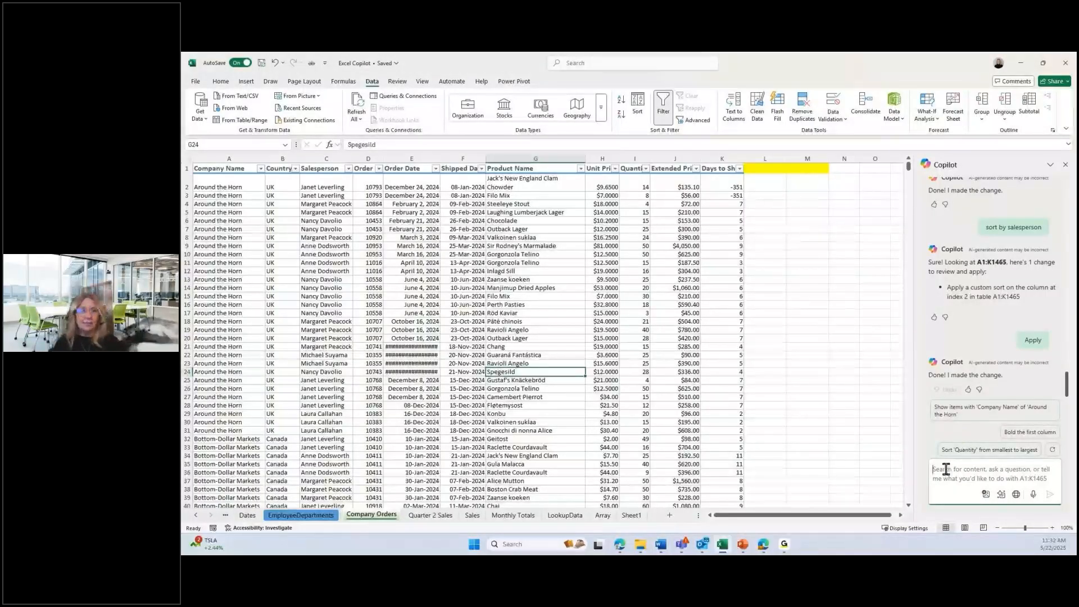
text(1. which product sold the most)
key(Return)
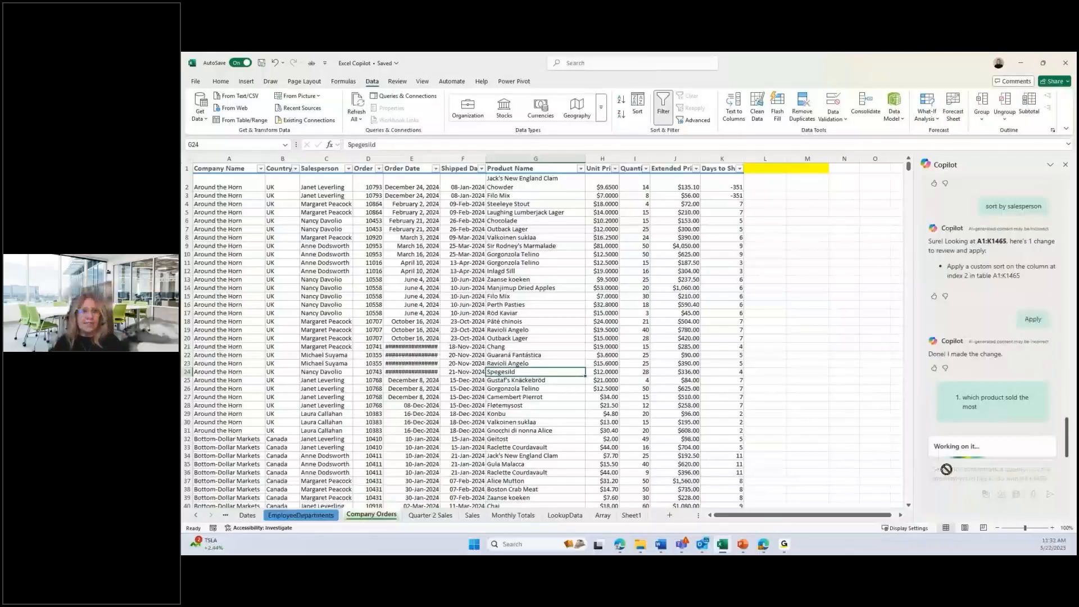
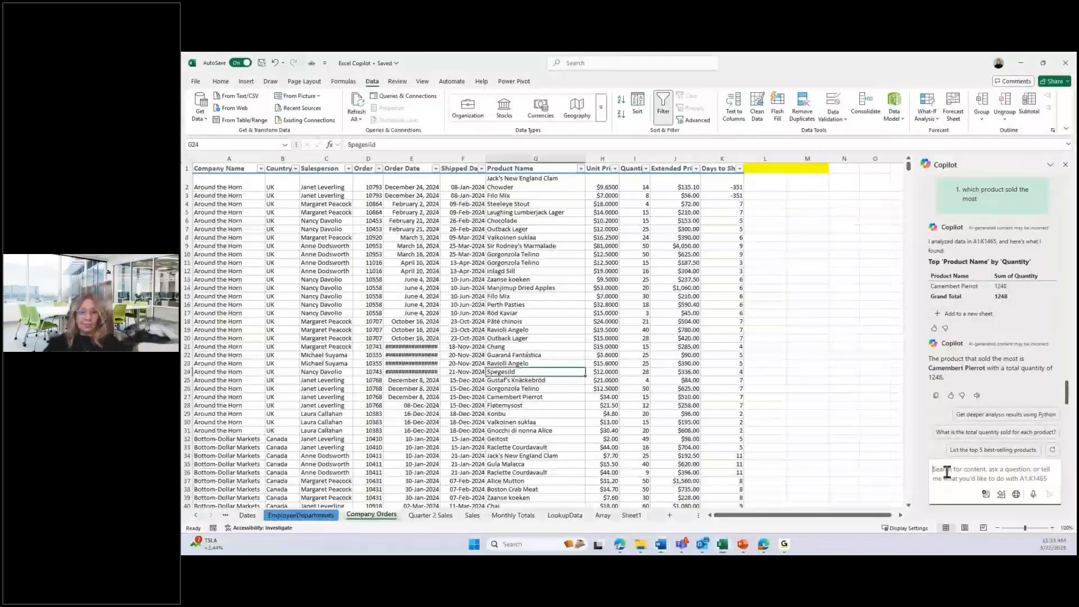
text(4. Which product had the highest sales in the 1st quarter of 2024?)
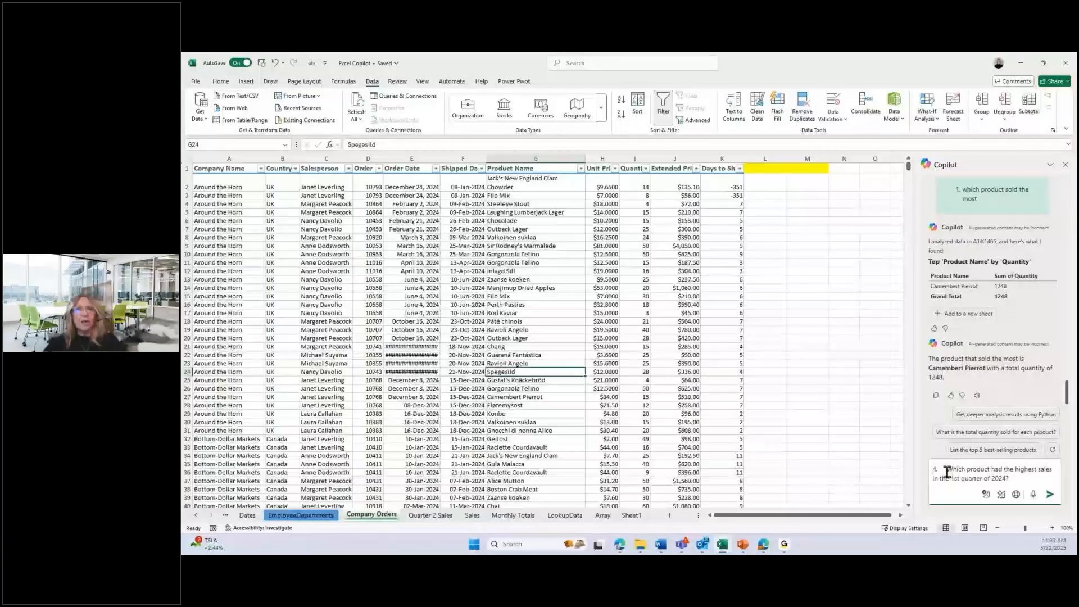
key(Return)
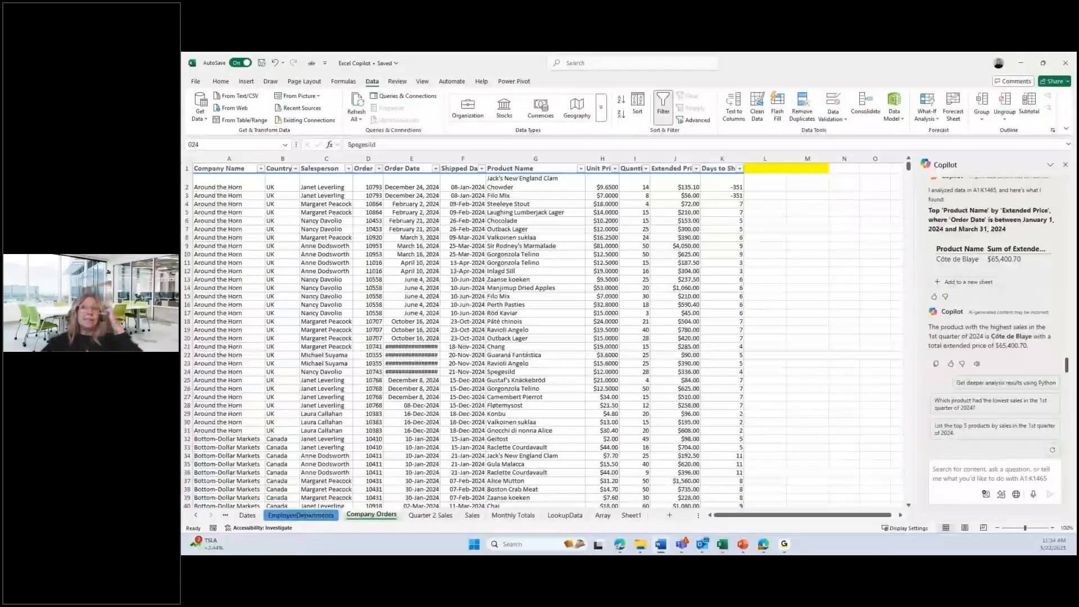
- On the Dates sheet, draft the Copilot prompt "Add a new column that combines the first and last columns and changes the text to proper casing"
click(247, 515)
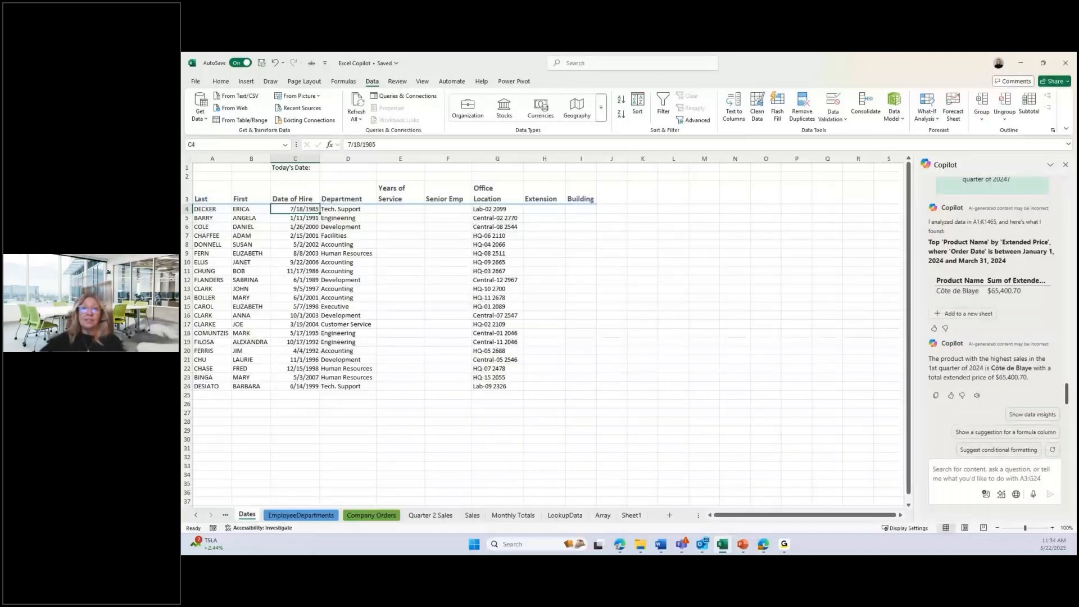
key(alt+Tab)
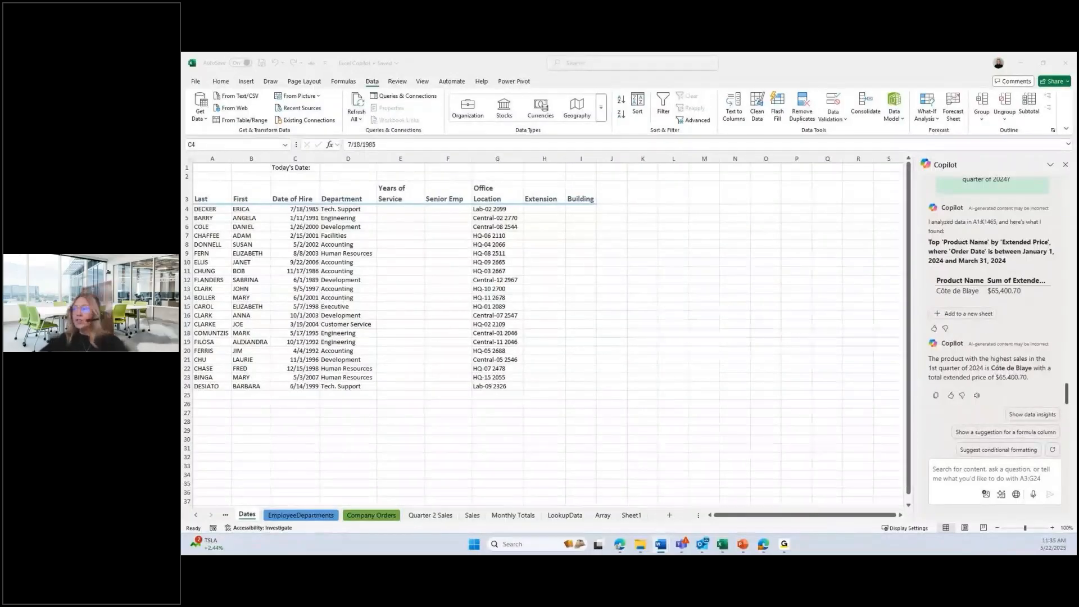
click(945, 477)
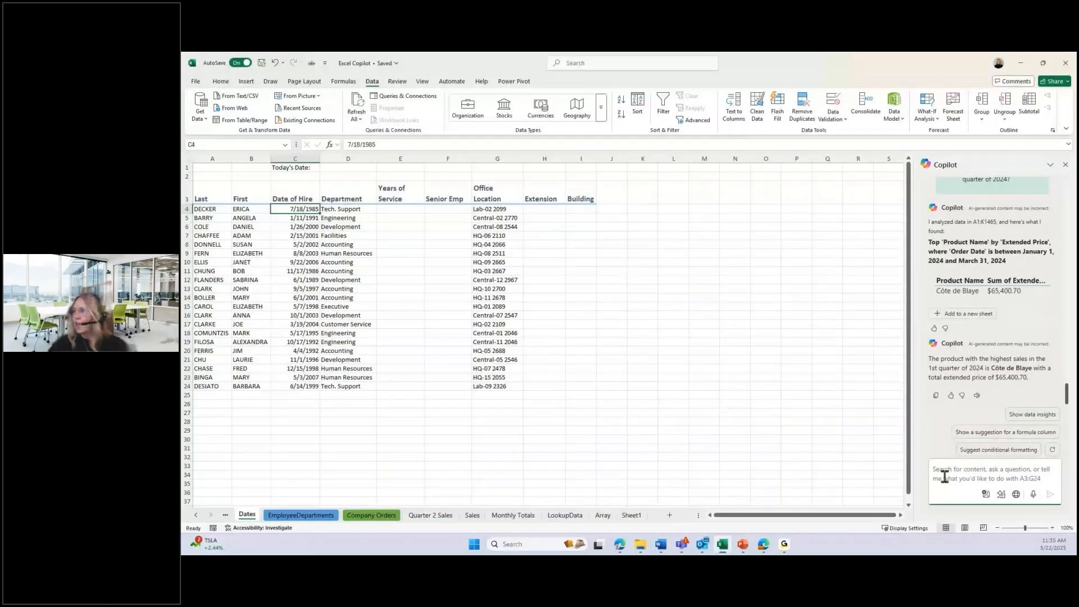
key(ctrl+v)
key(ctrl+v)
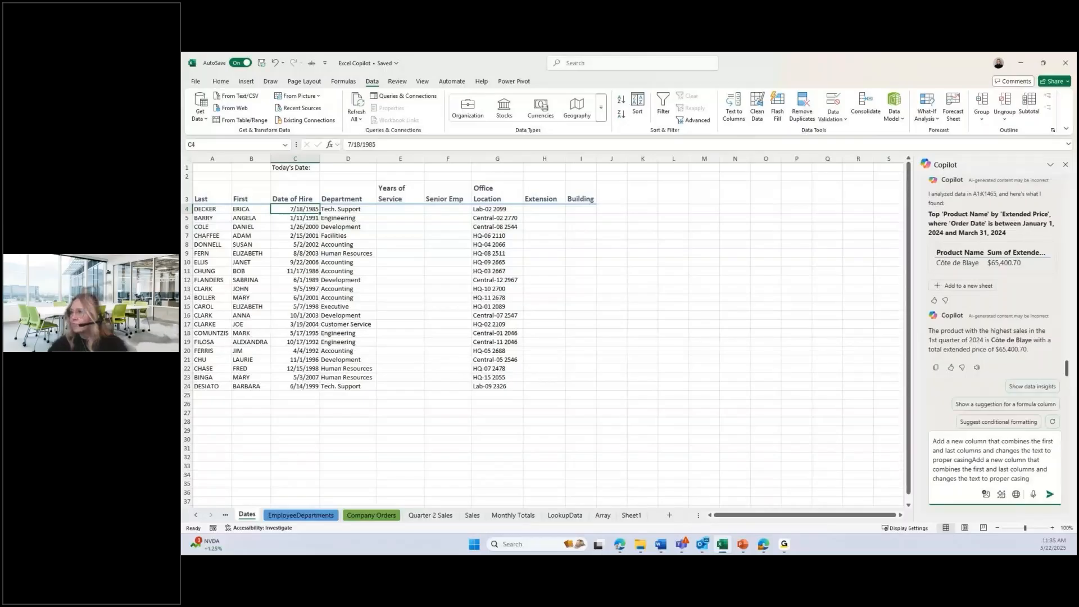
key(BackSpace)
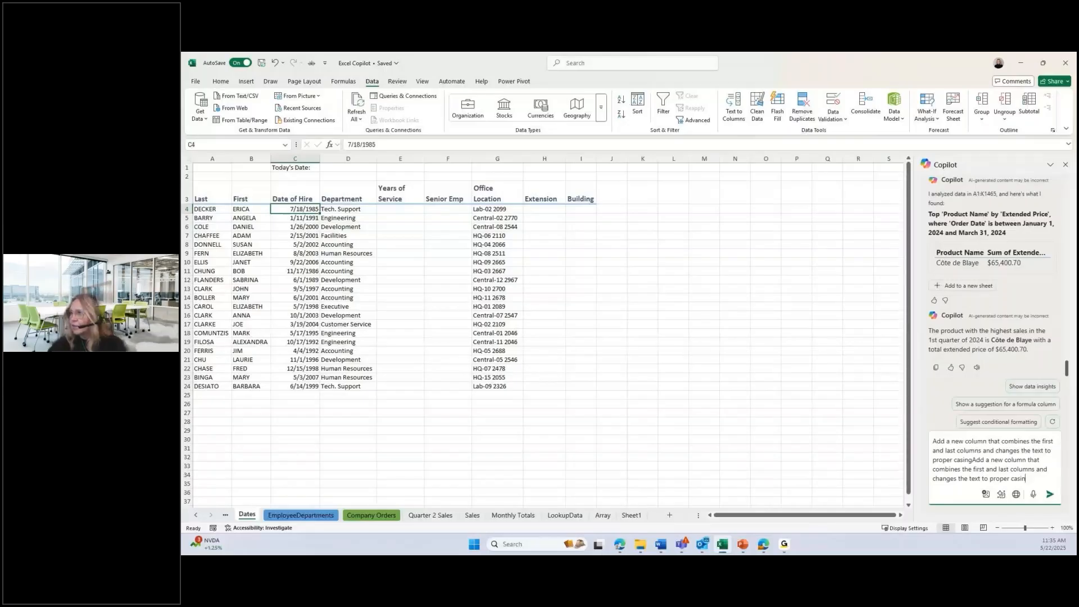
key(BackSpace)
key(BackSpace)
key(BackSpace)
key(BackSpace)
key(BackSpace)
key(BackSpace)
key(BackSpace)
key(BackSpace)
key(BackSpace)
key(BackSpace)
key(BackSpace)
key(BackSpace)
key(BackSpace)
key(BackSpace)
key(BackSpace)
key(BackSpace)
key(BackSpace)
key(BackSpace)
key(BackSpace)
key(BackSpace)
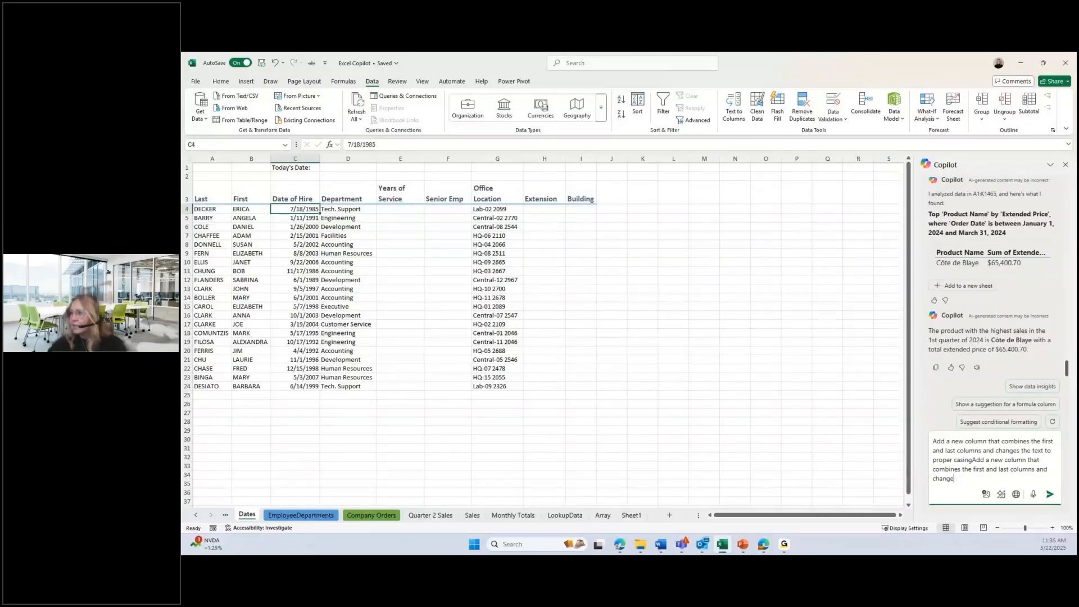
key(BackSpace)
key(BackSpace)
key(BackSpace)
key(BackSpace)
key(BackSpace)
key(BackSpace)
key(BackSpace)
key(BackSpace)
key(BackSpace)
key(BackSpace)
key(BackSpace)
key(BackSpace)
key(BackSpace)
key(BackSpace)
key(BackSpace)
key(BackSpace)
key(BackSpace)
key(BackSpace)
key(BackSpace)
key(BackSpace)
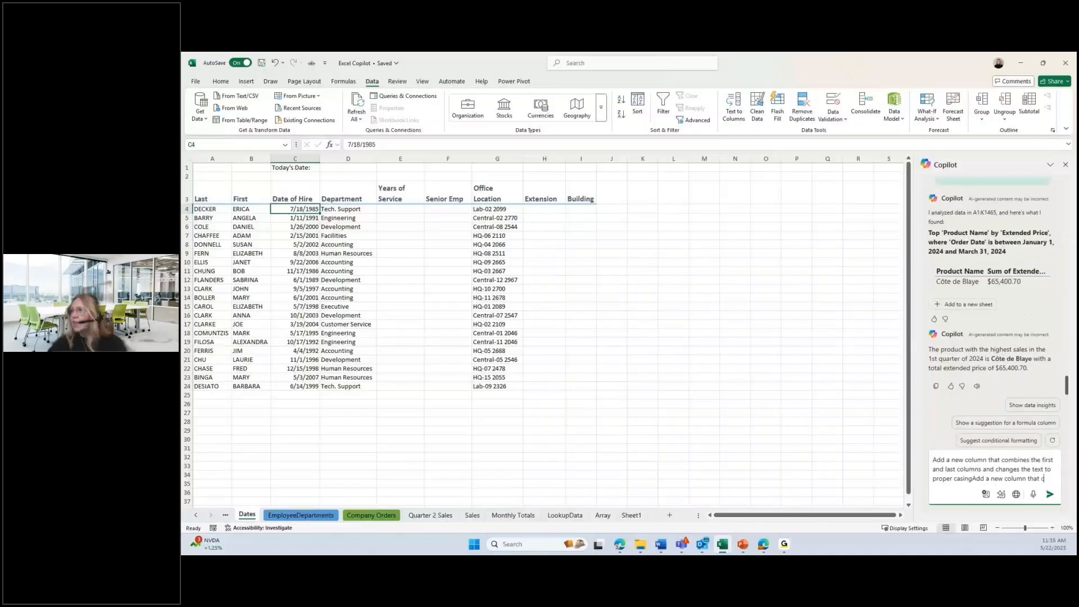
key(BackSpace)
key(BackSpace)
key(BackSpace)
key(BackSpace)
key(BackSpace)
key(BackSpace)
key(BackSpace)
key(BackSpace)
key(BackSpace)
key(BackSpace)
key(BackSpace)
key(BackSpace)
key(BackSpace)
key(BackSpace)
key(BackSpace)
key(BackSpace)
key(BackSpace)
key(BackSpace)
key(BackSpace)
key(BackSpace)
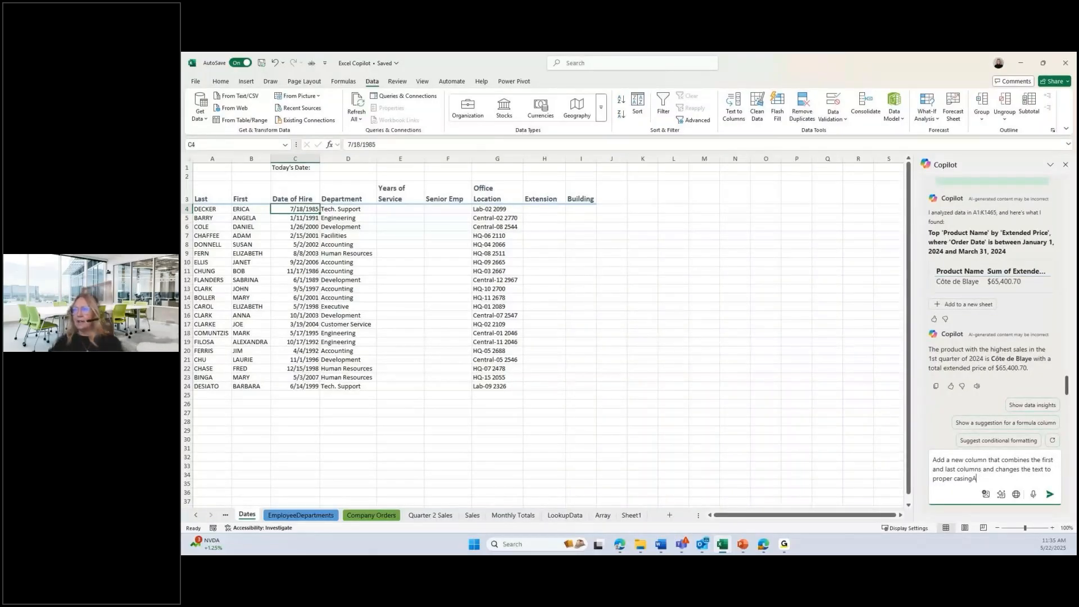
key(BackSpace)
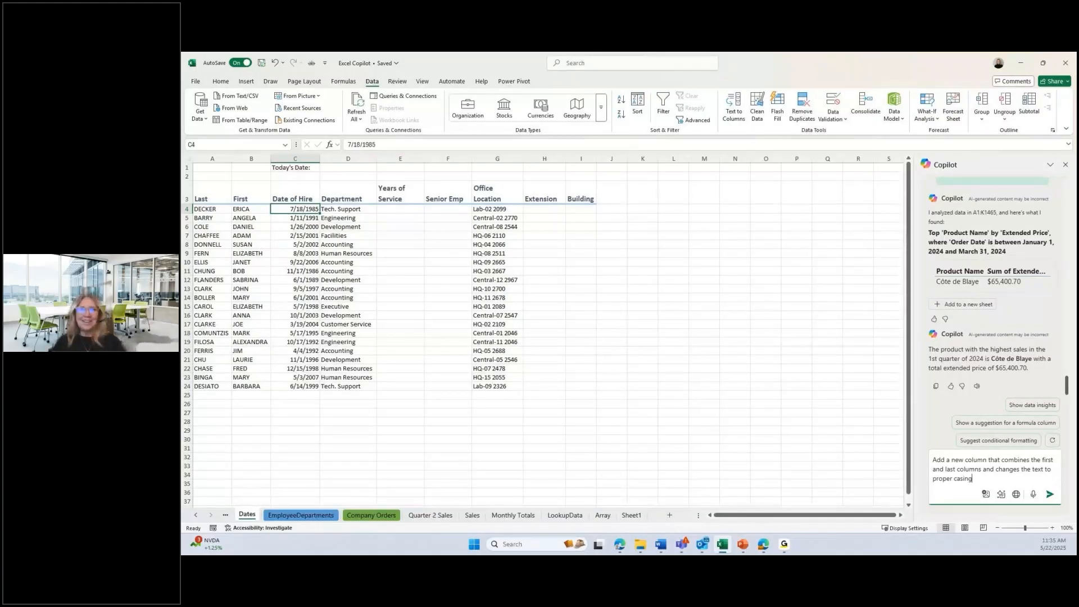
- Submit the prompt, insert Copilot's Full Name formula column into column H, and inspect the formula in H6
key(Return)
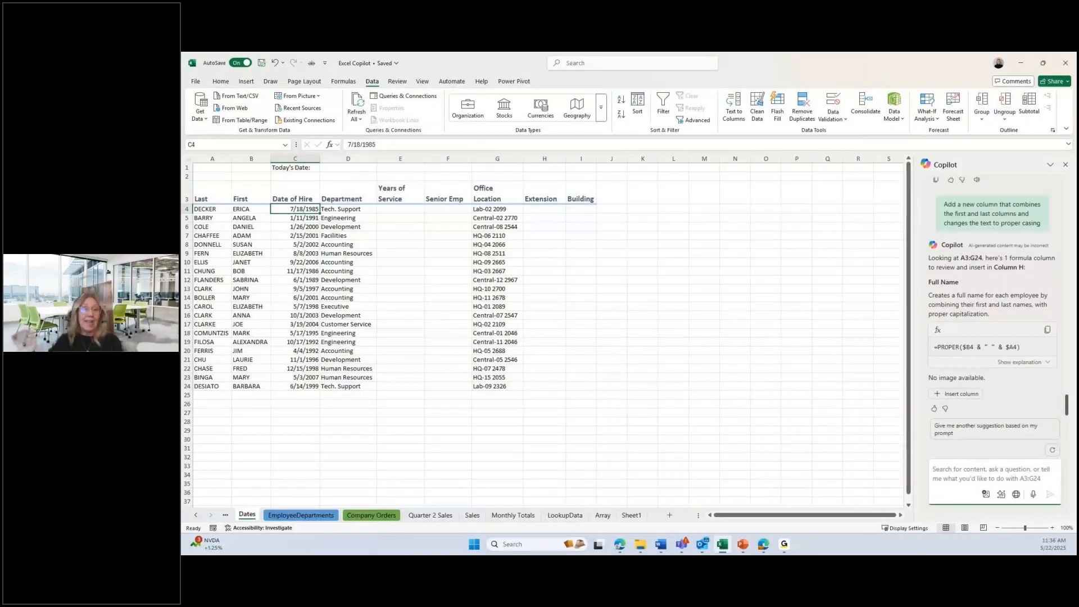
click(953, 397)
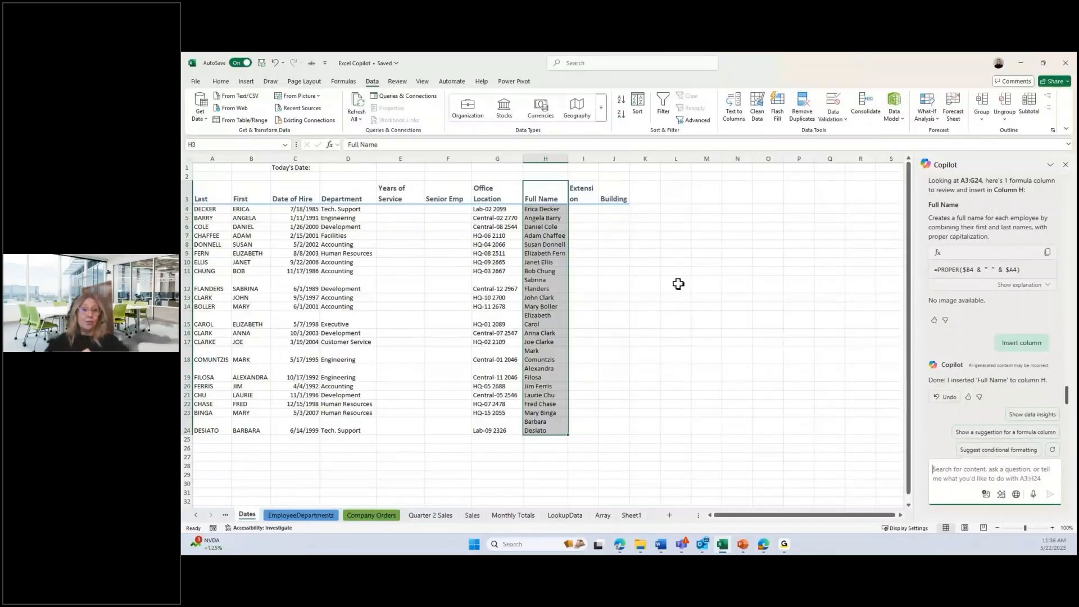
click(553, 228)
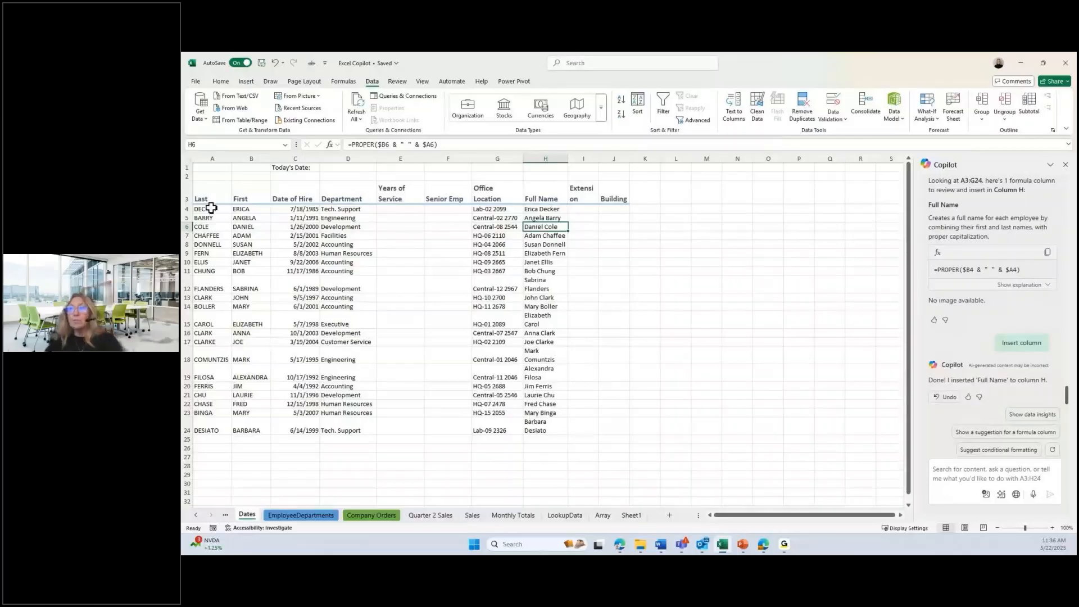
- Replace the first letter of the last name in cell A4 with "B" to test the Full Name formula
click(211, 209)
click(347, 144)
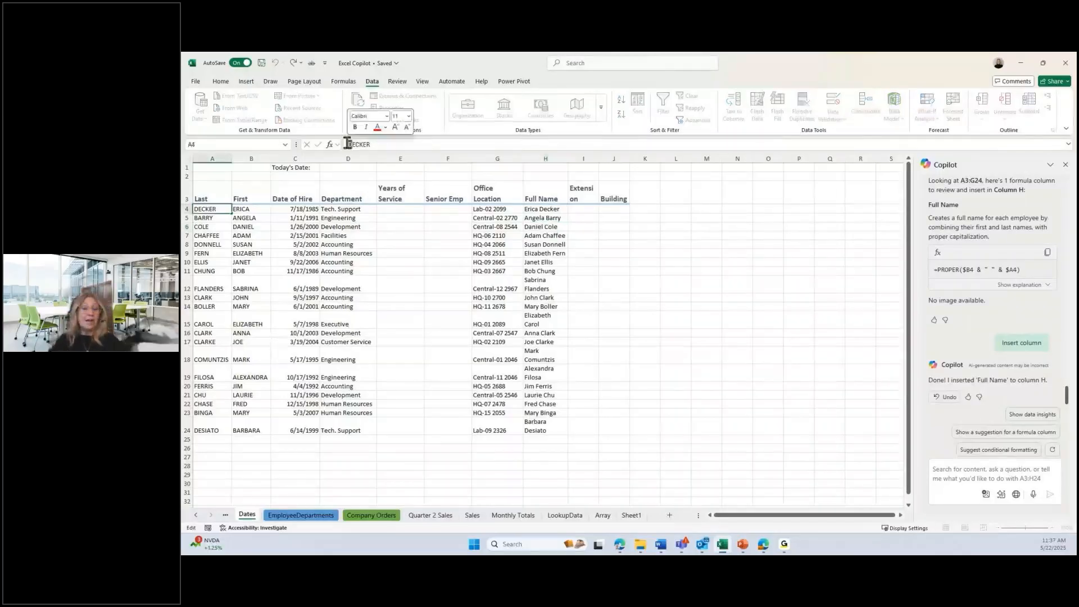
key(Delete)
text(B)
key(Return)
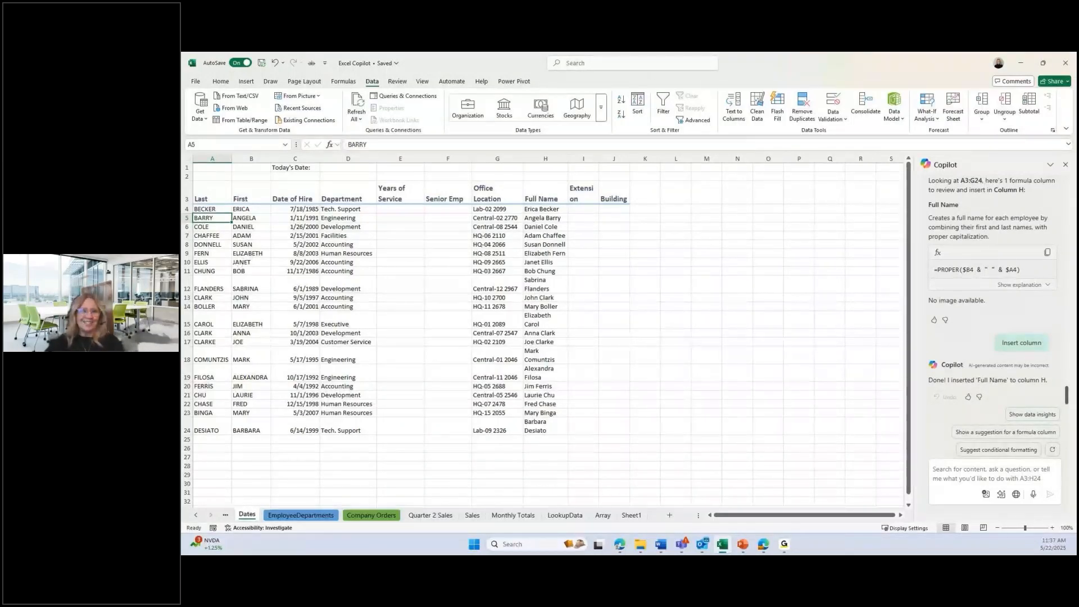
- On the EmployeeDepartments sheet, select a cell in the Department column and start Copilot's suggested "Highlight all cells with" prompt
key(alt+Tab)
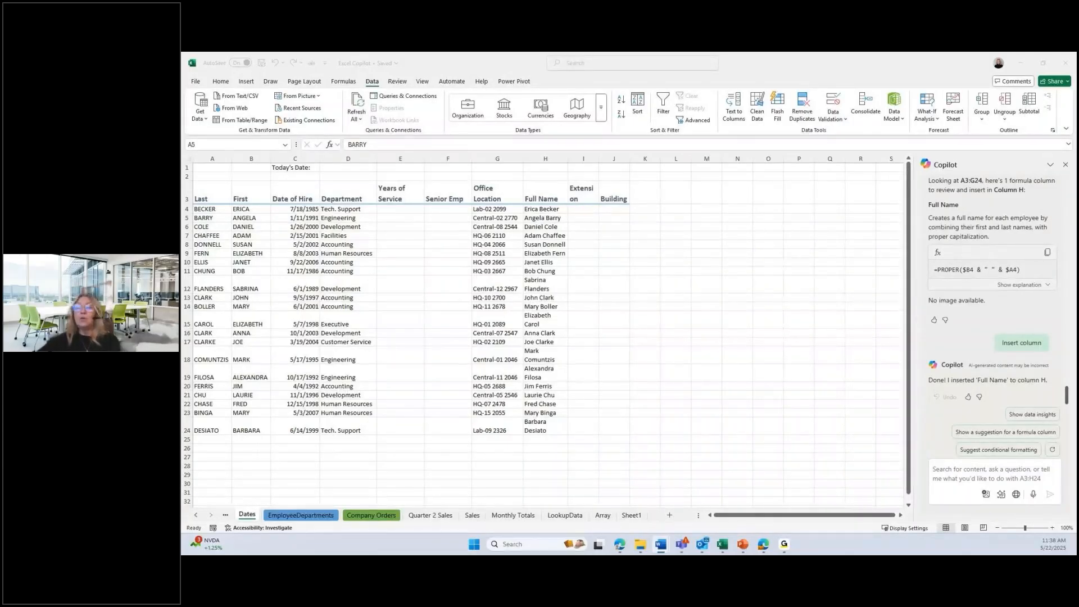
click(307, 517)
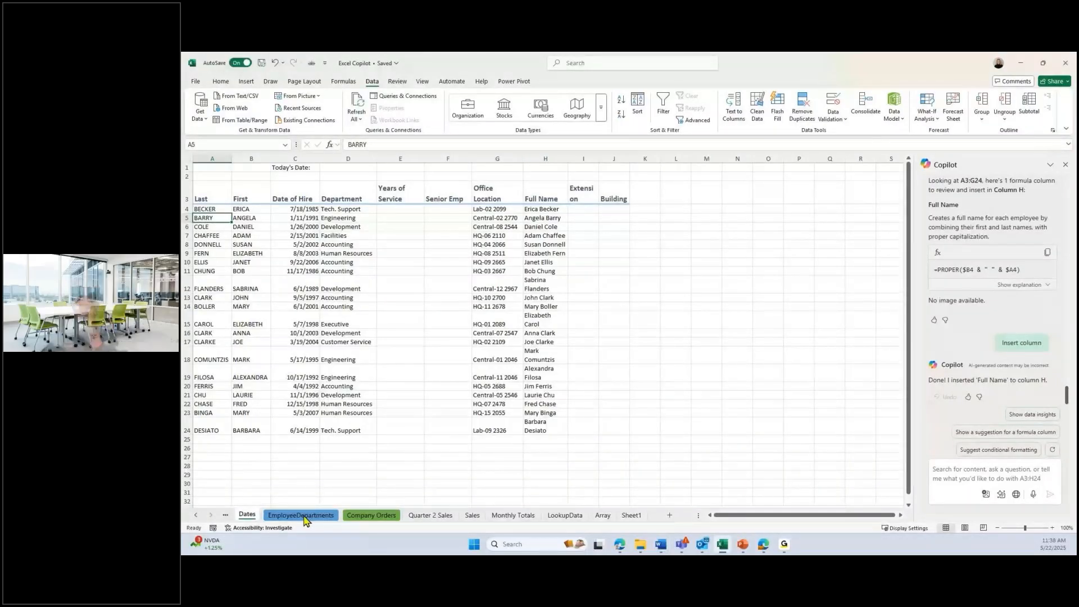
click(302, 515)
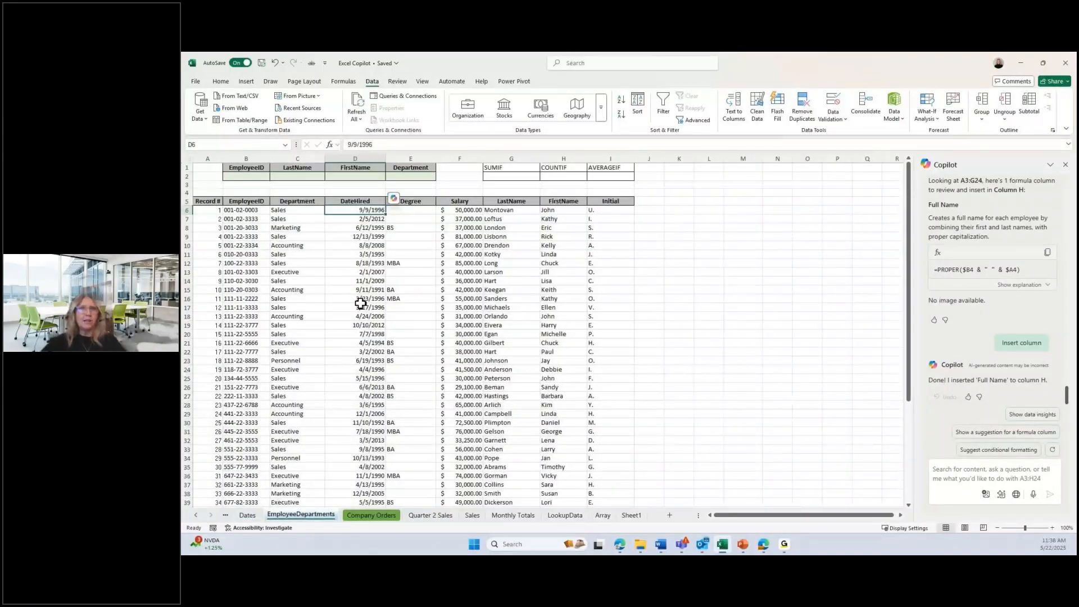
click(304, 219)
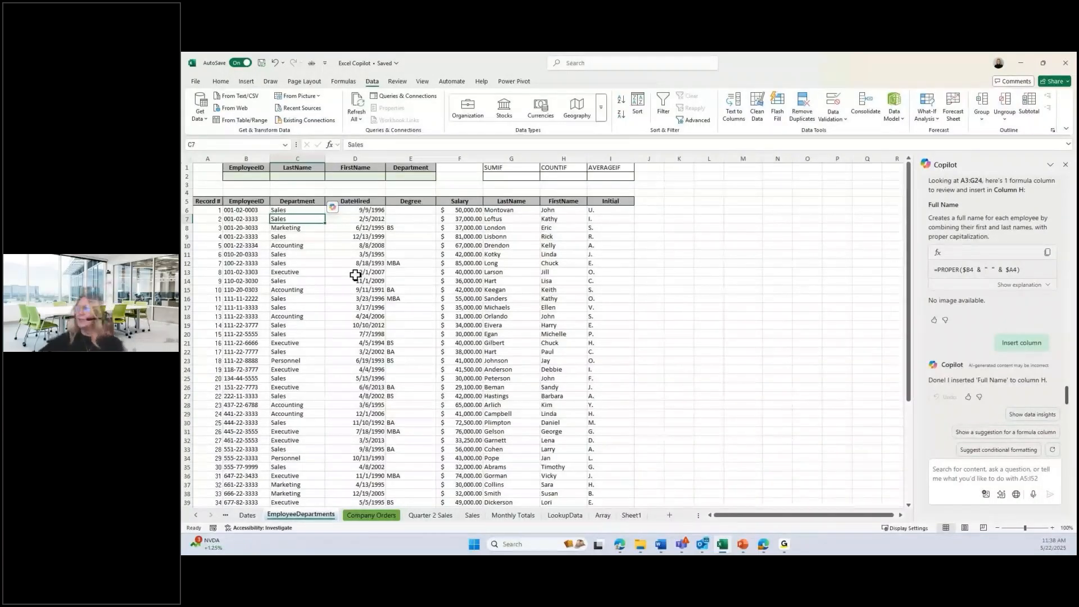
click(952, 477)
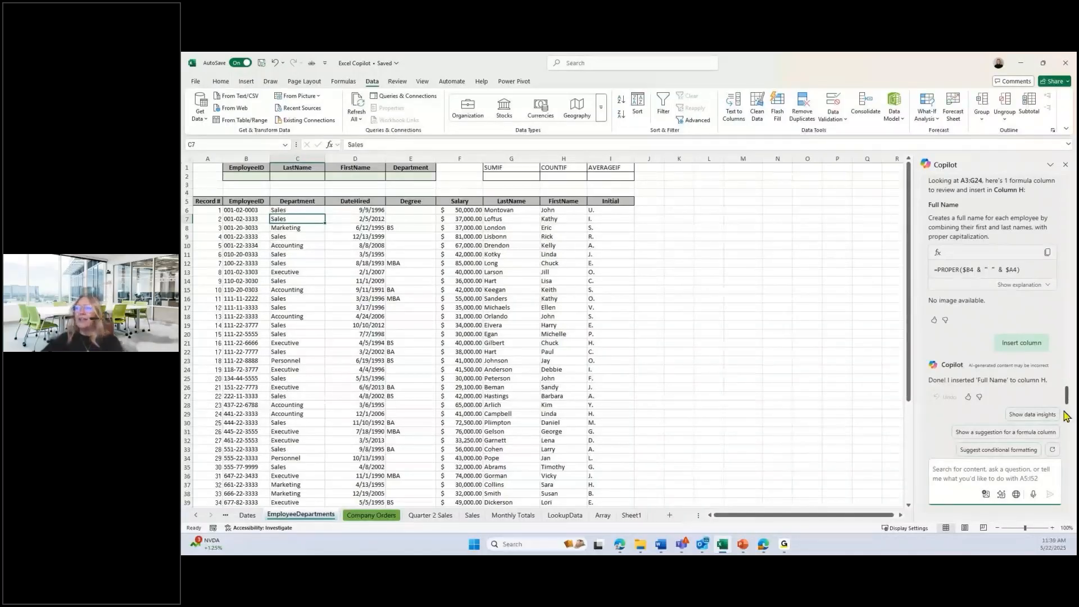
scroll(972, 254, up, 15)
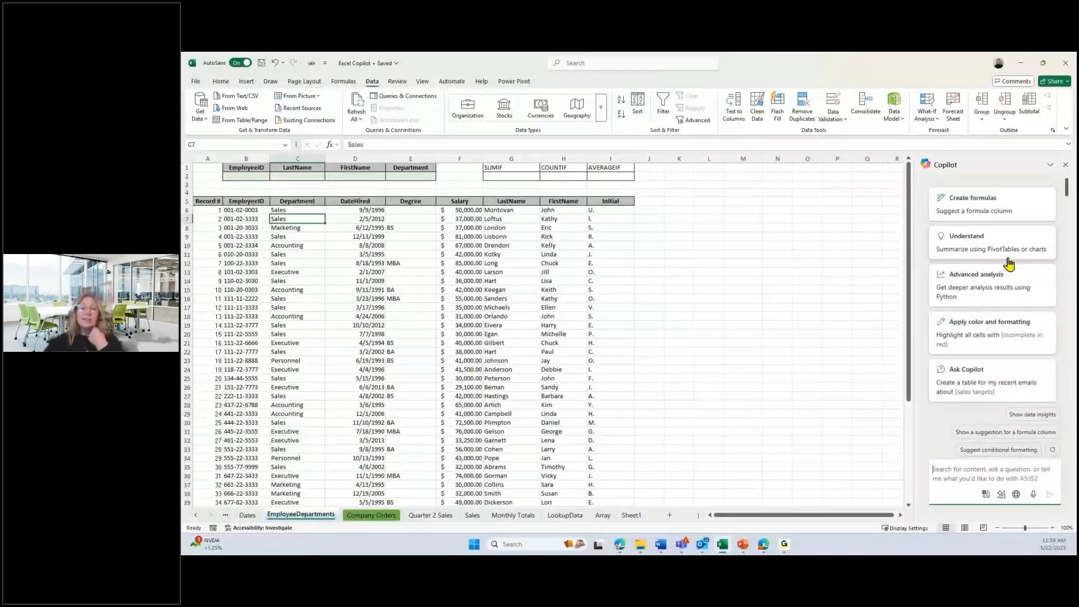
click(993, 339)
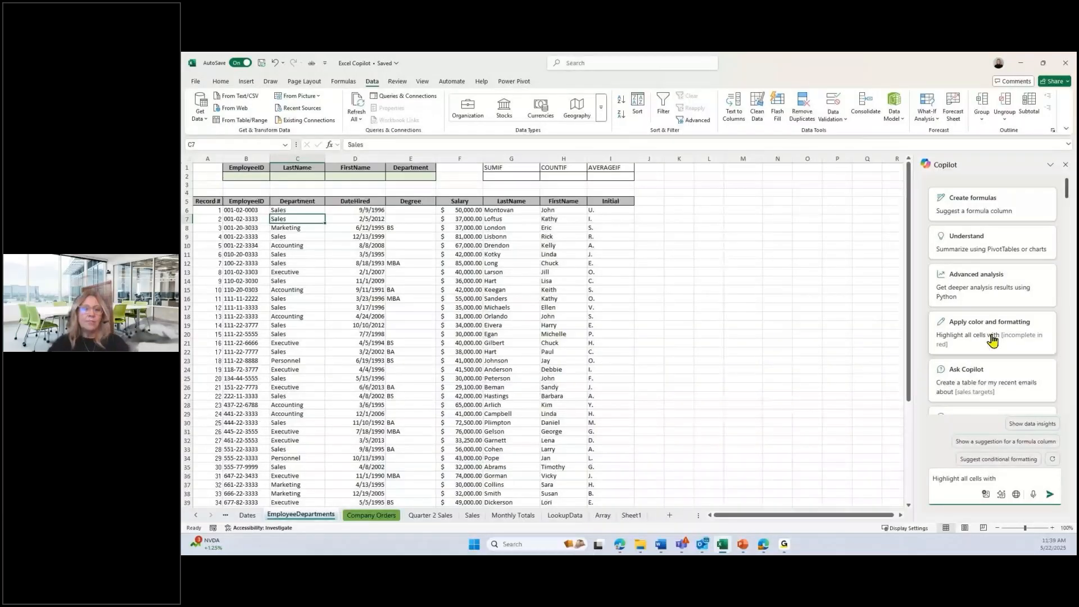
- Complete the prompt with "the accounting in the department column in a green cell fill color", submit it, and apply Copilot's conditional formatting rule
text(the accounti)
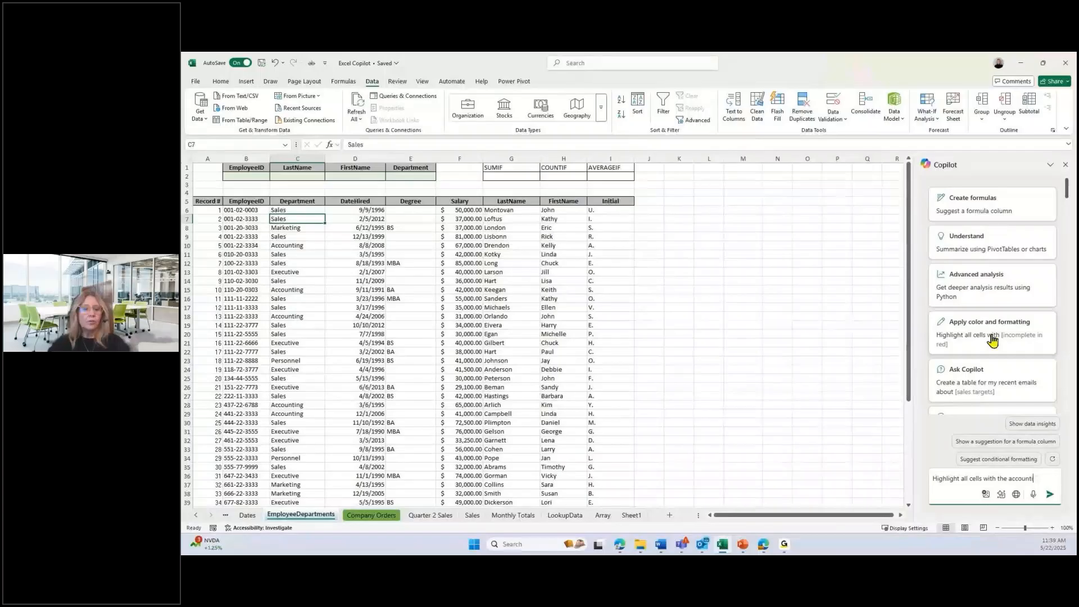
text(ng in the depart)
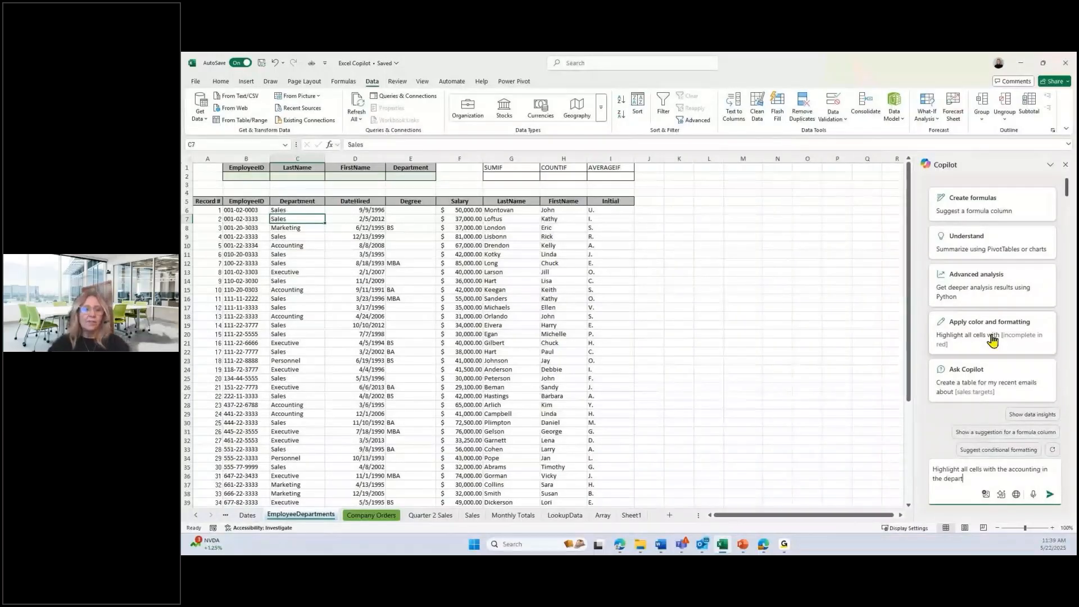
text(ment column in a )
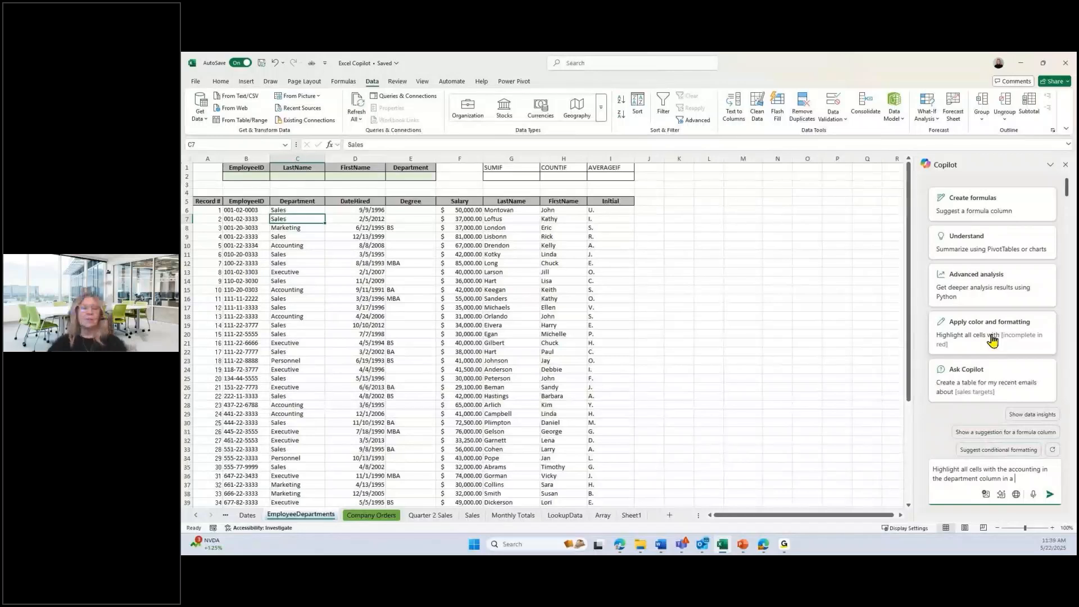
text(green cell fill)
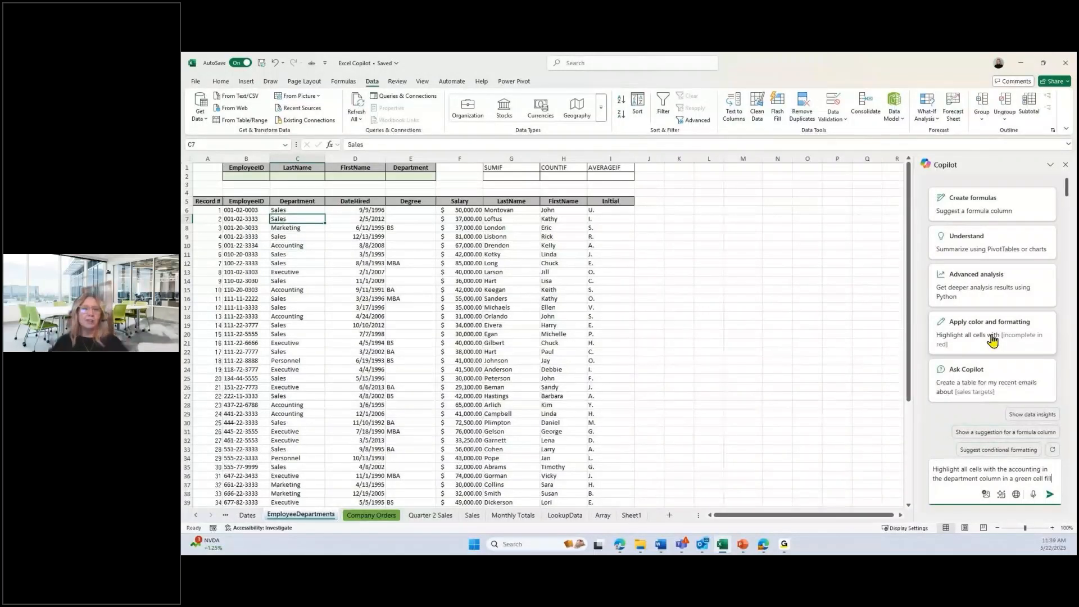
text( color)
key(Return)
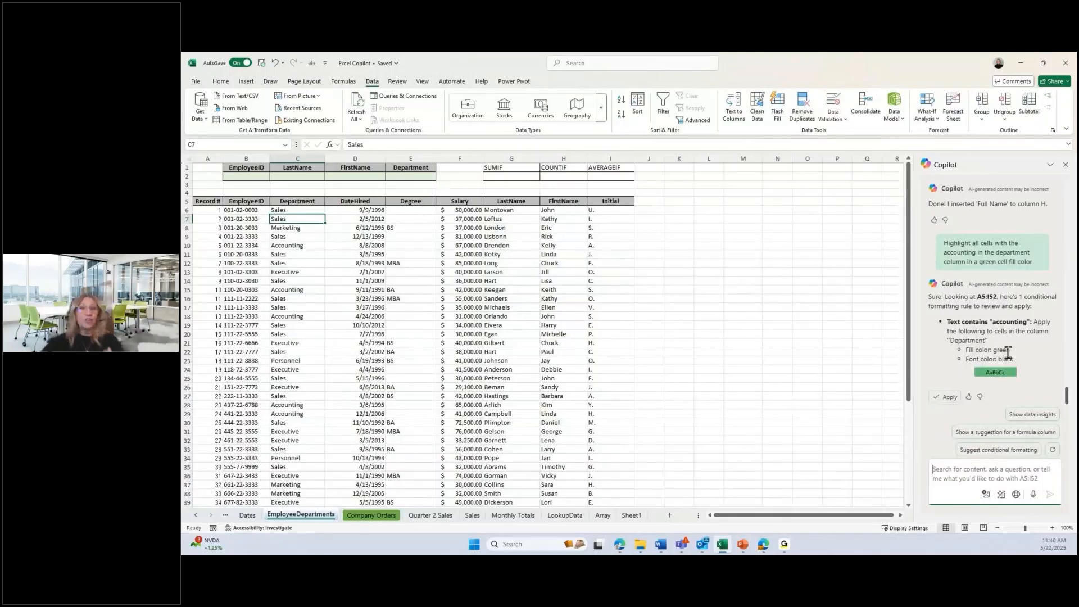
click(948, 399)
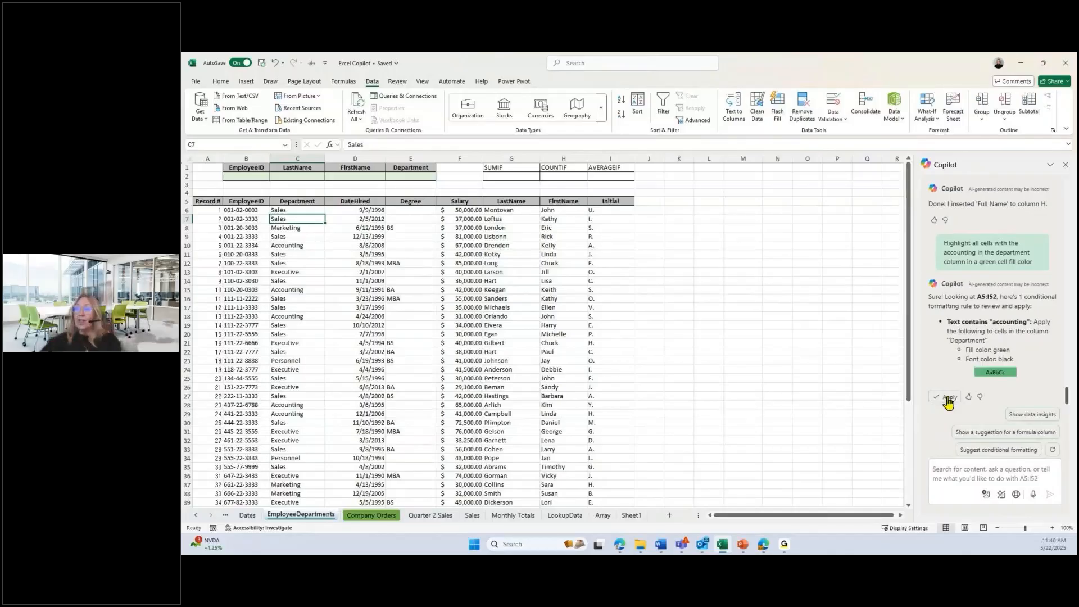
click(948, 398)
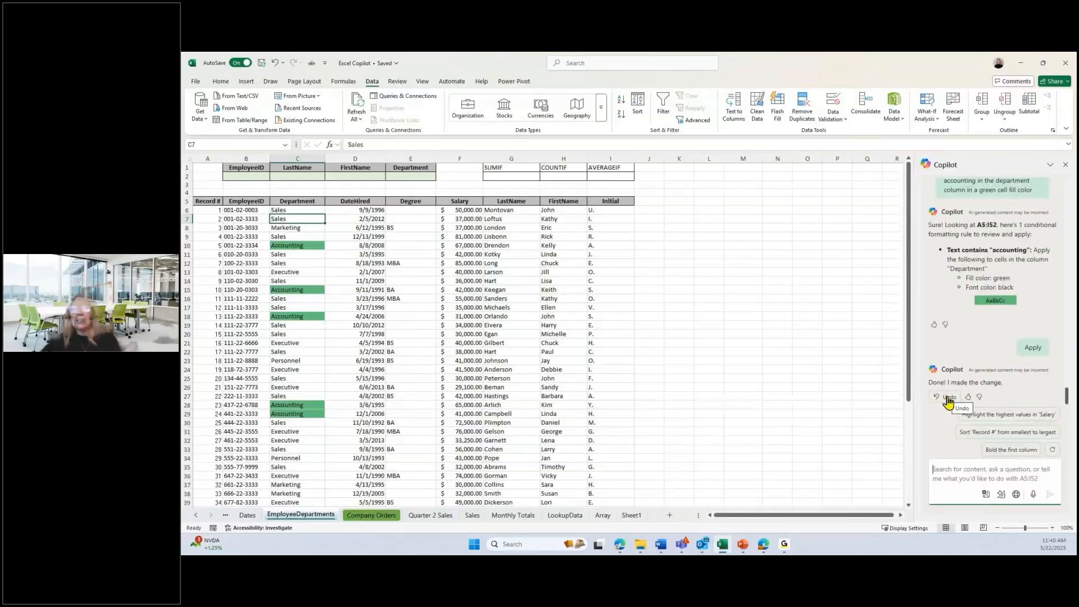
- Ask Copilot to highlight cells in the salary column that are the top 25% in a green color, and apply the suggested rule
click(968, 476)
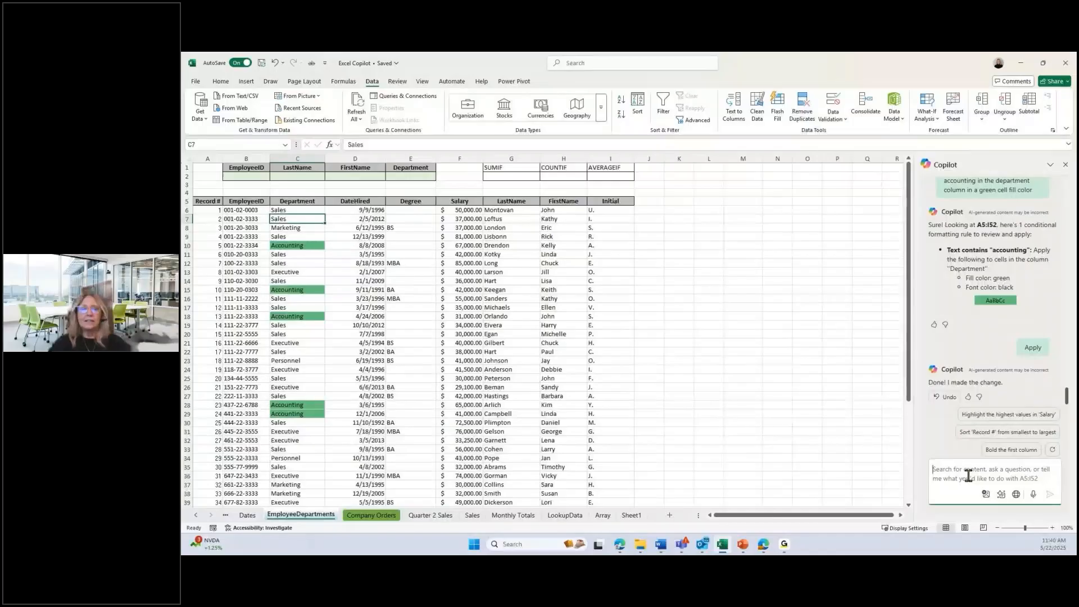
text(high)
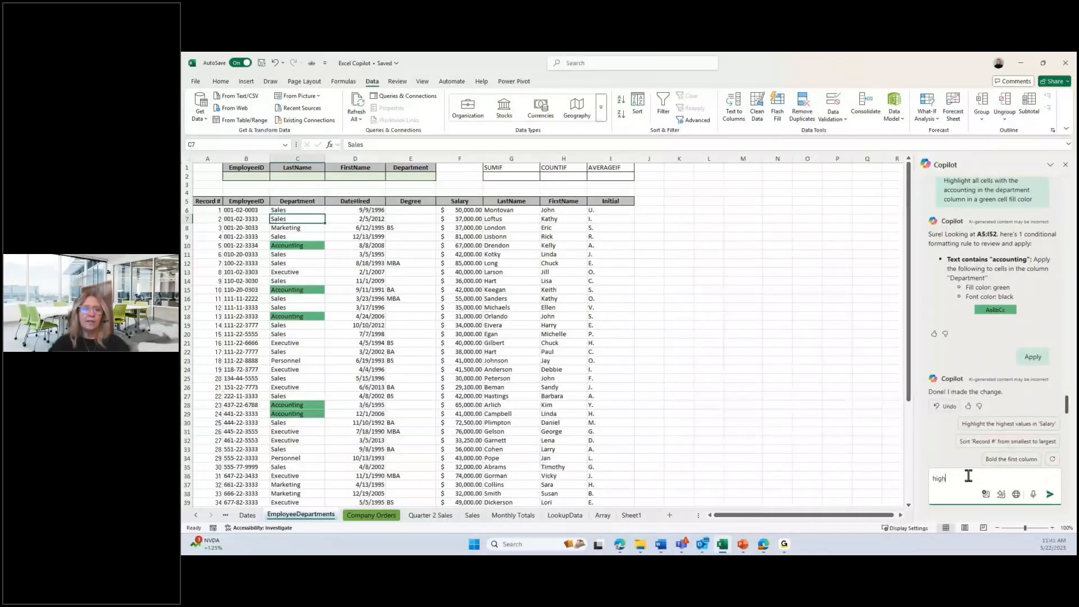
text(ight cells in the sal)
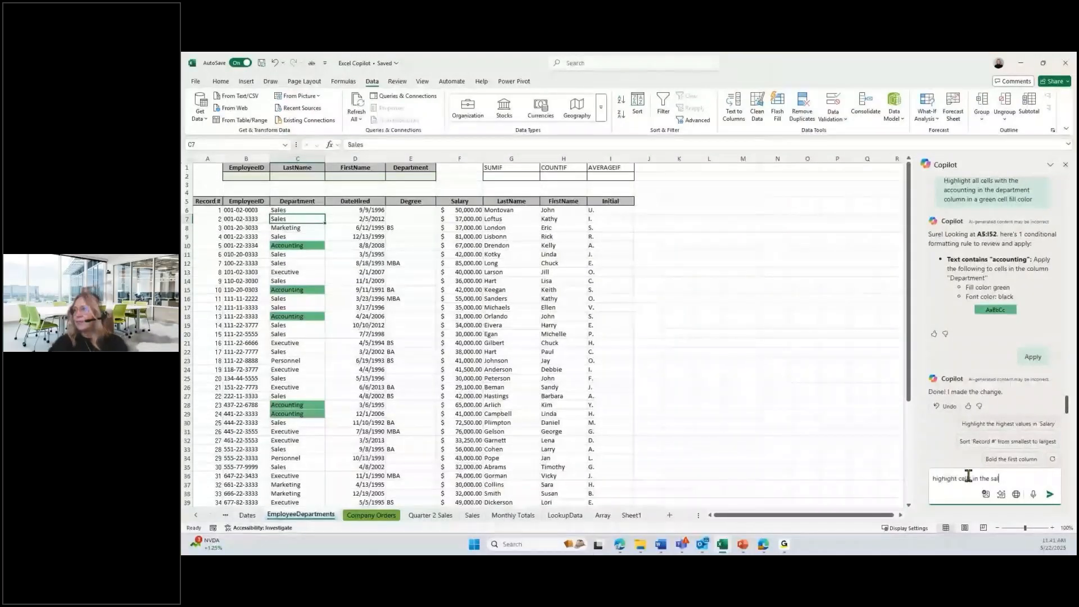
text(ary colum)
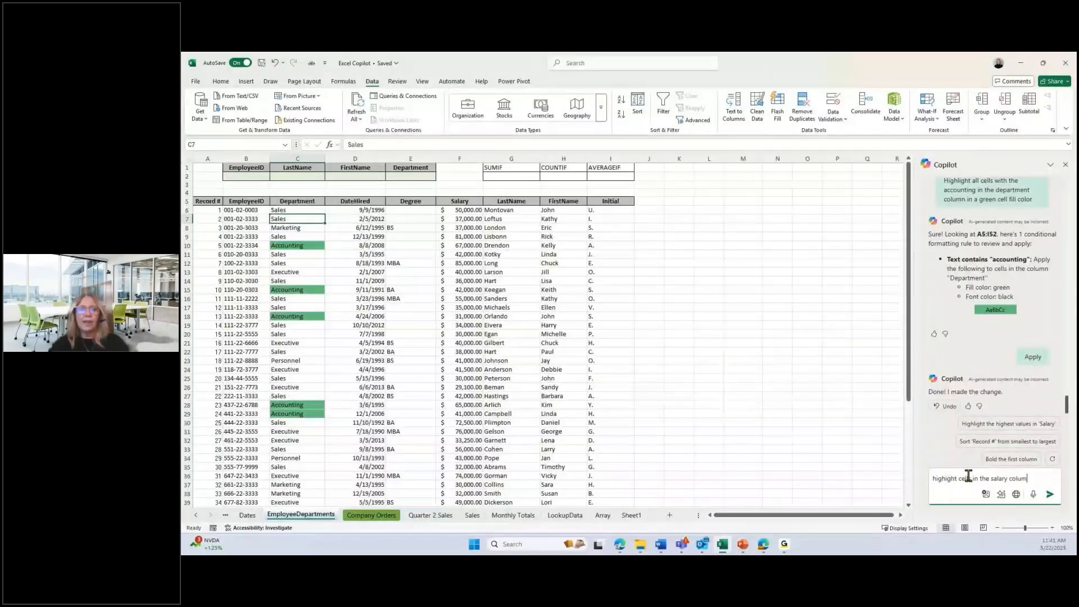
text(n that a)
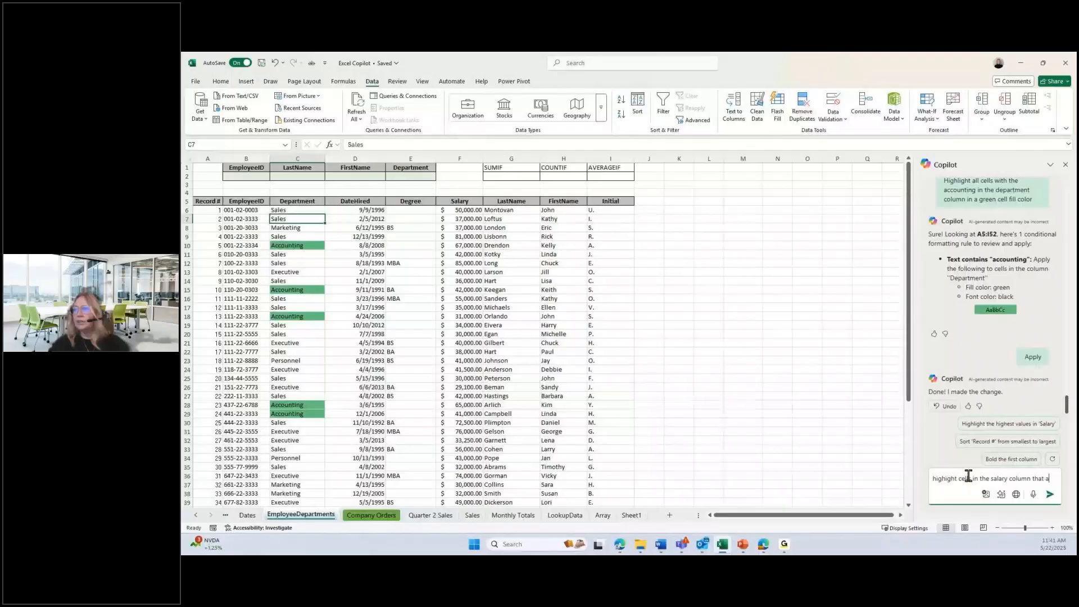
text(re the top 25)
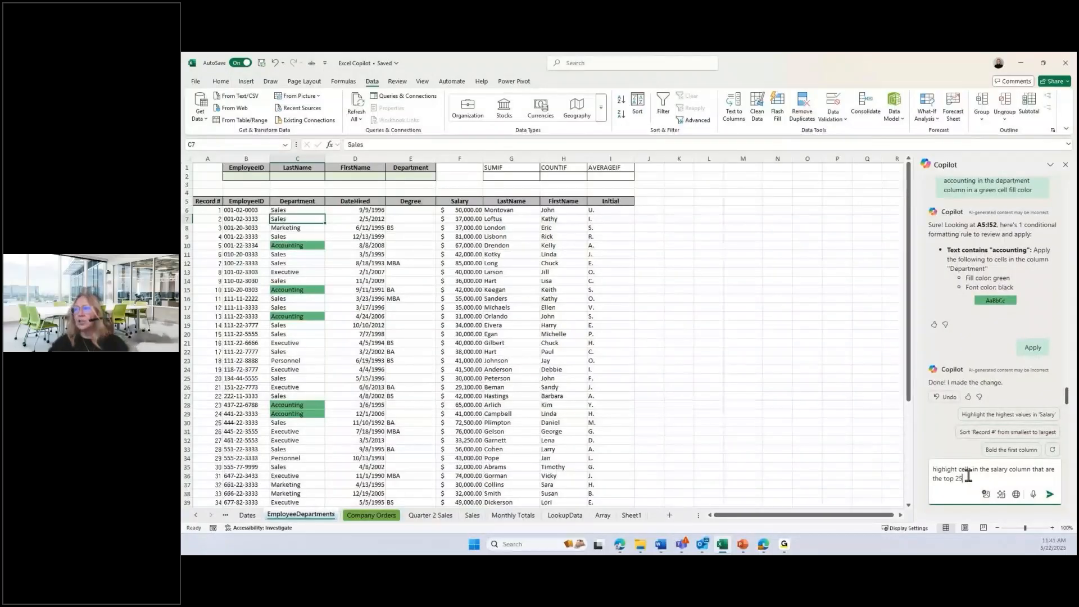
text(%)
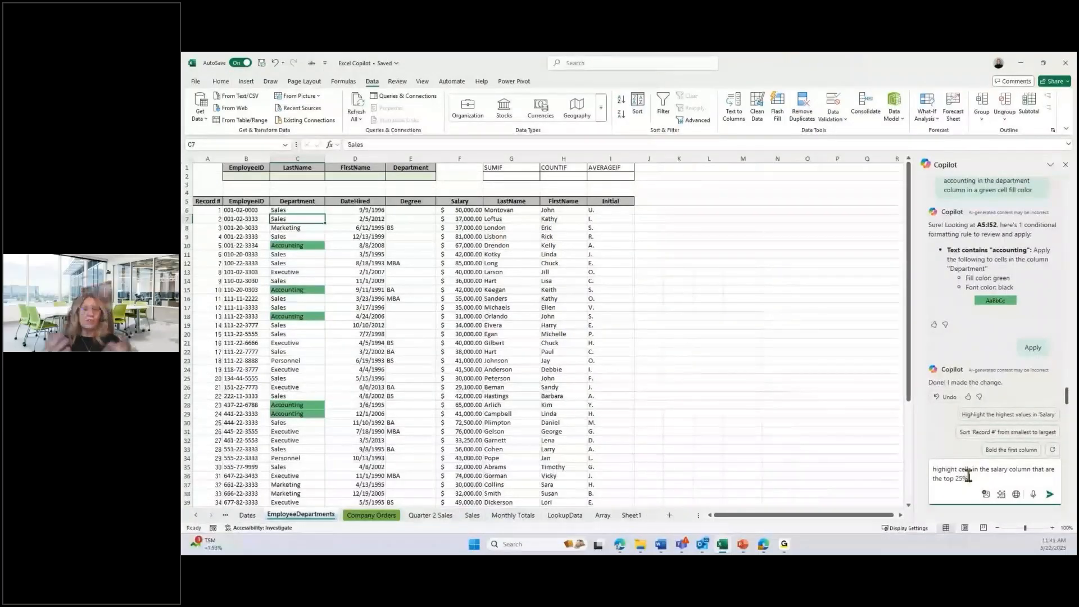
text( in a green color)
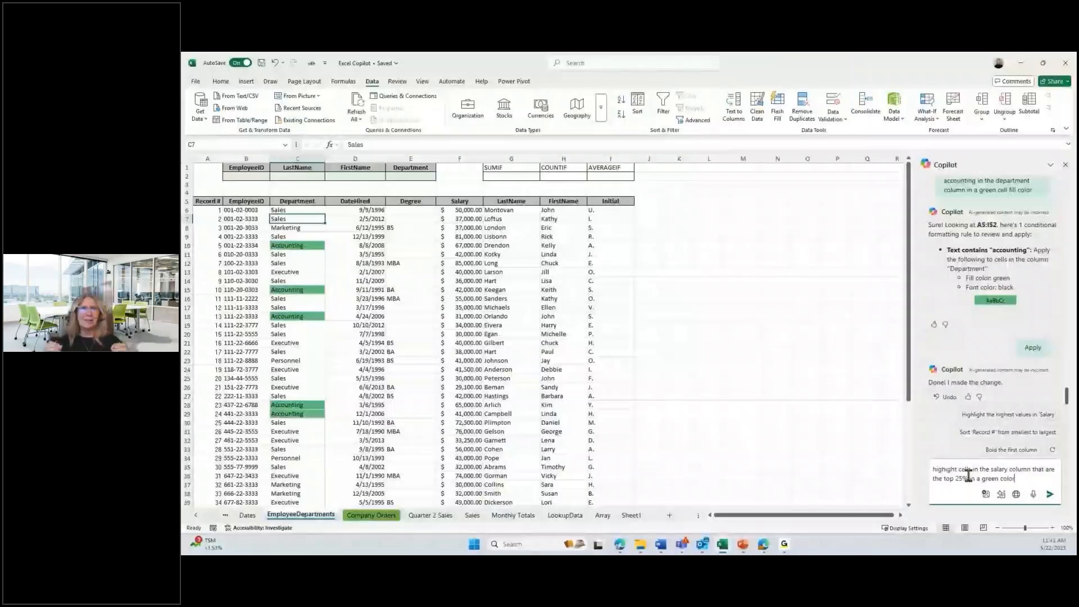
key(Return)
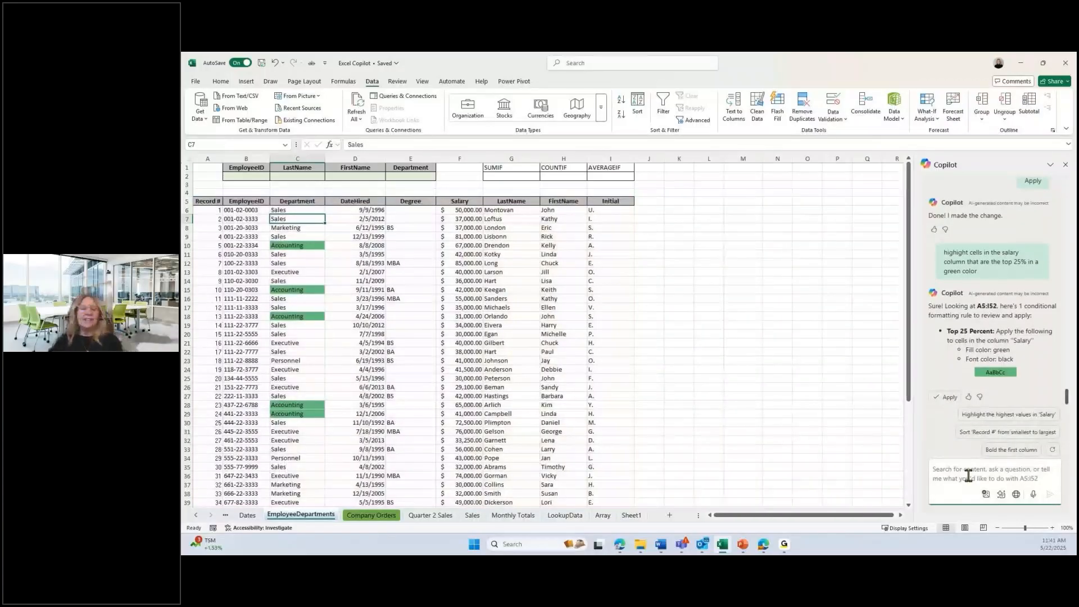
click(947, 397)
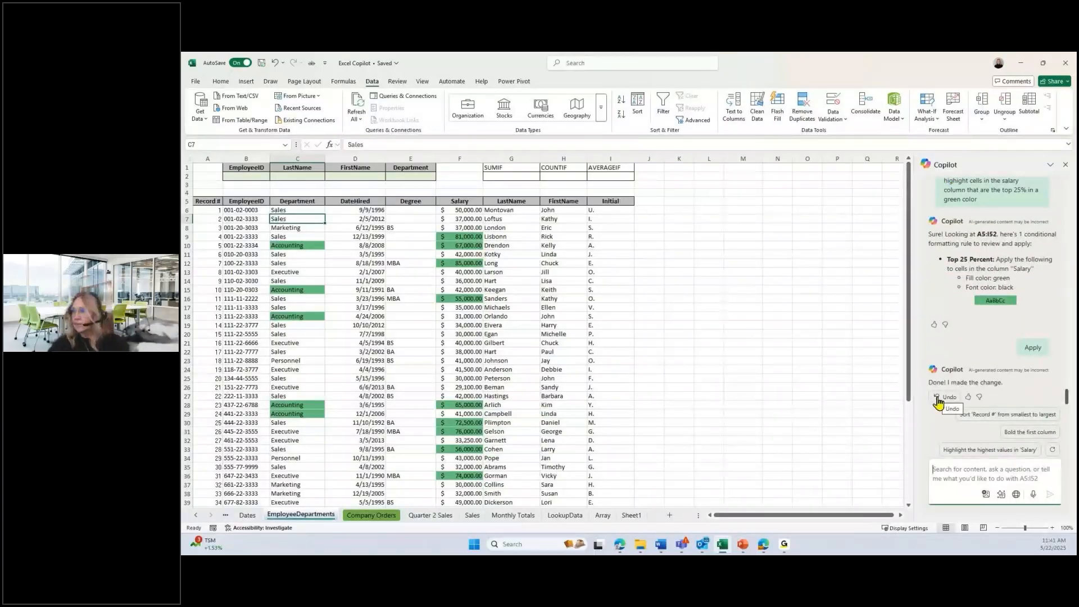
- Try asking Copilot to highlight the bottom 25% in red without naming a column, apply the rule, and undo it
text(hightlig)
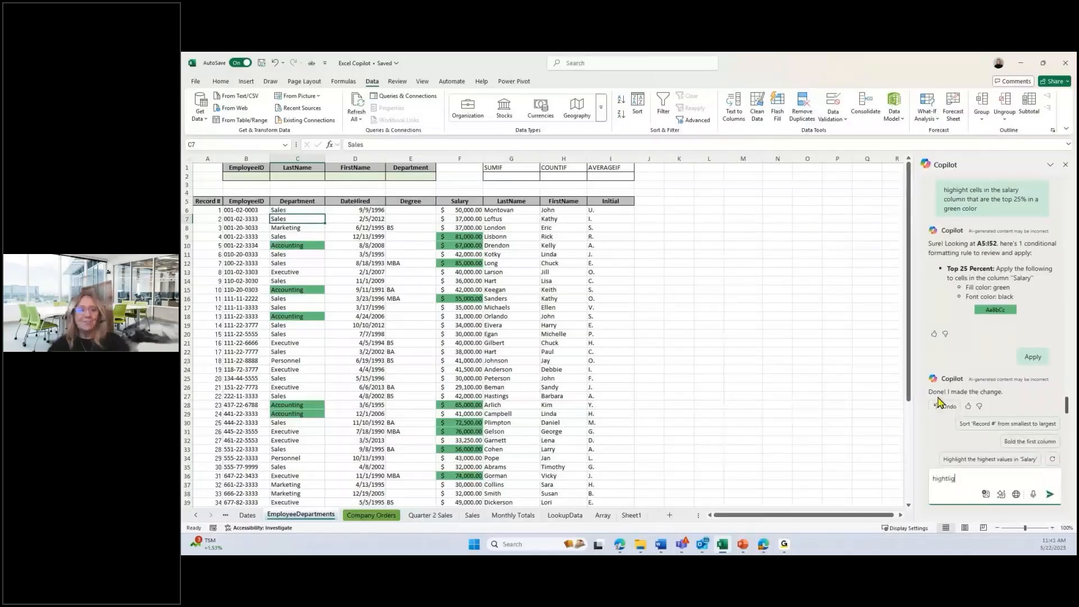
text(ht the bottomw)
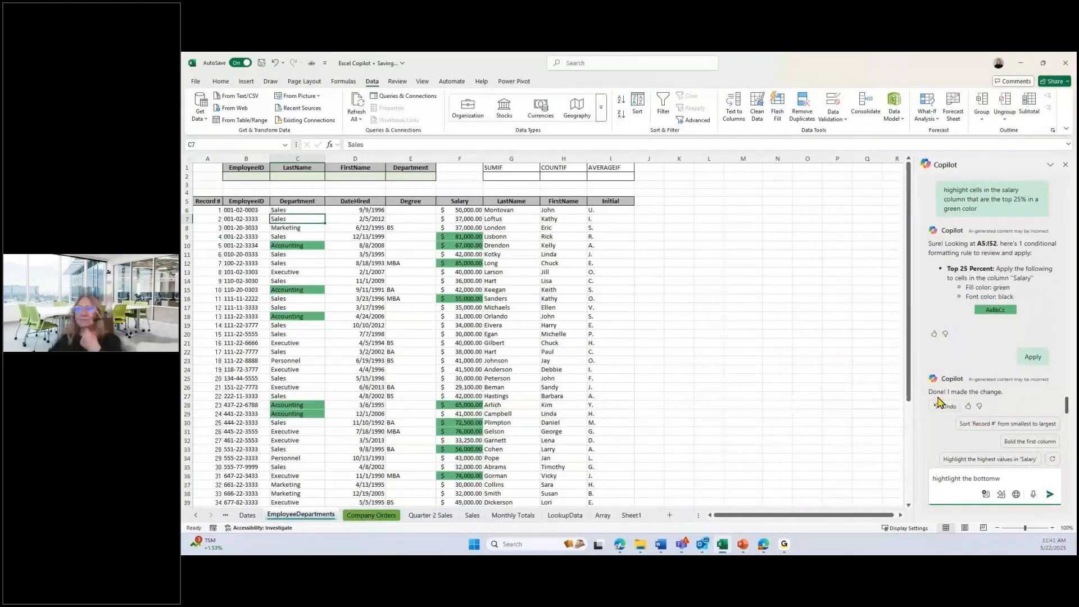
key(BackSpace)
text(25)
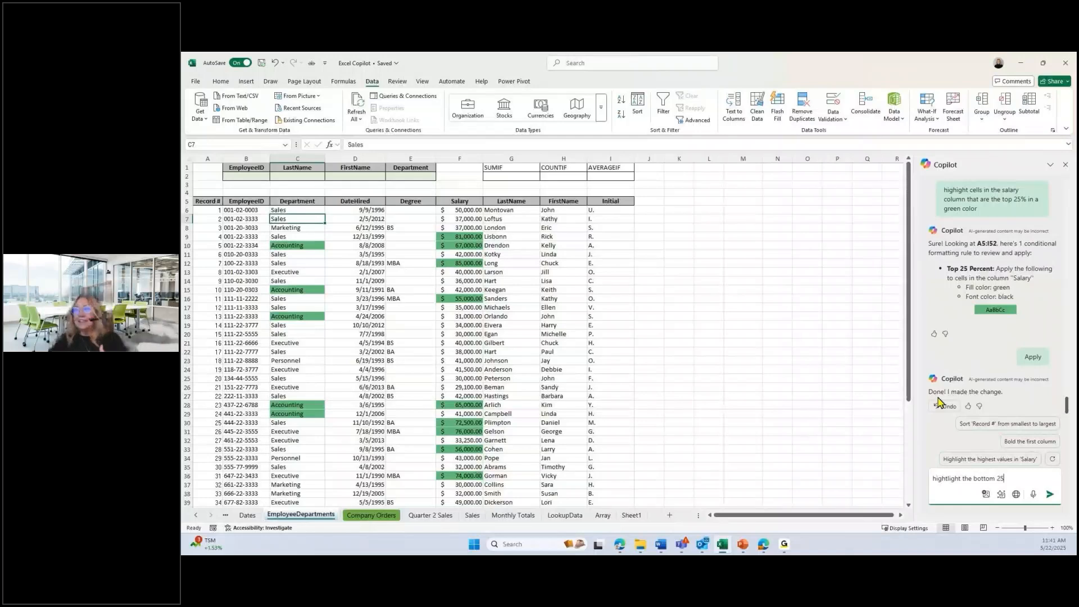
text(% in red)
key(Return)
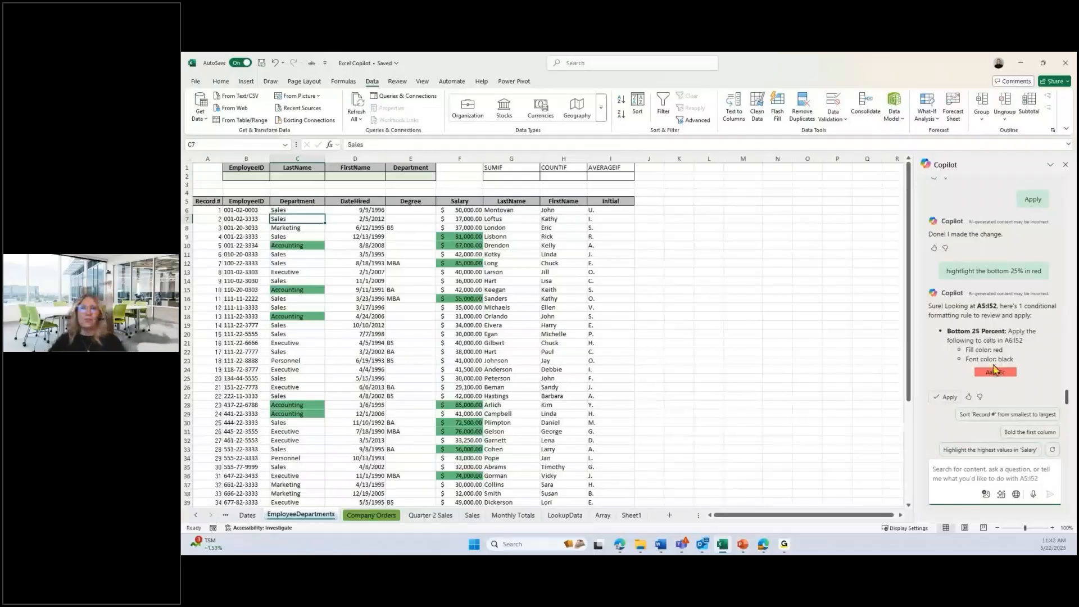
click(946, 397)
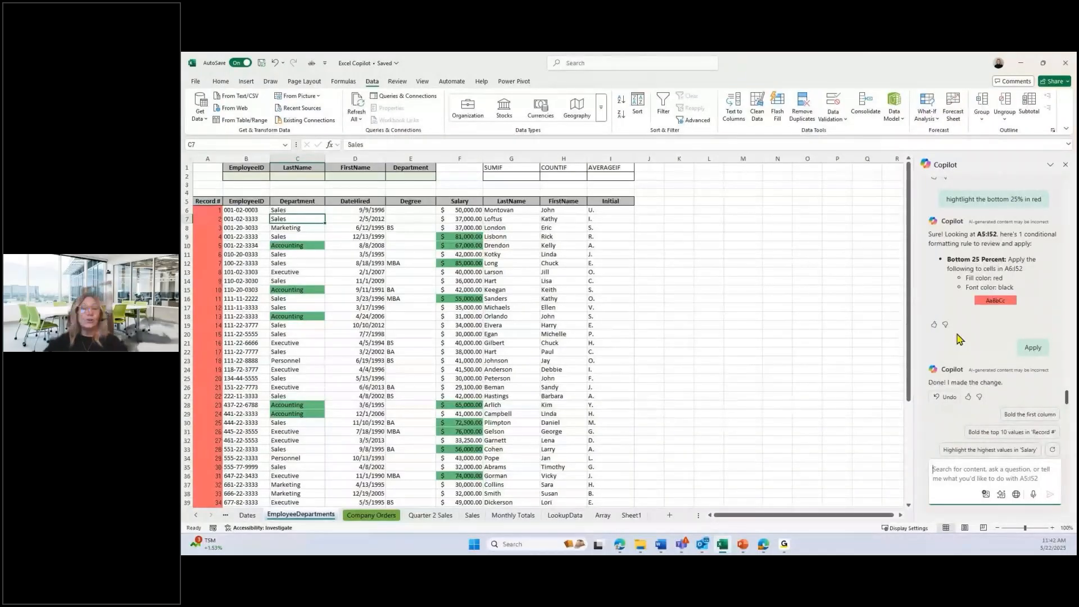
click(948, 396)
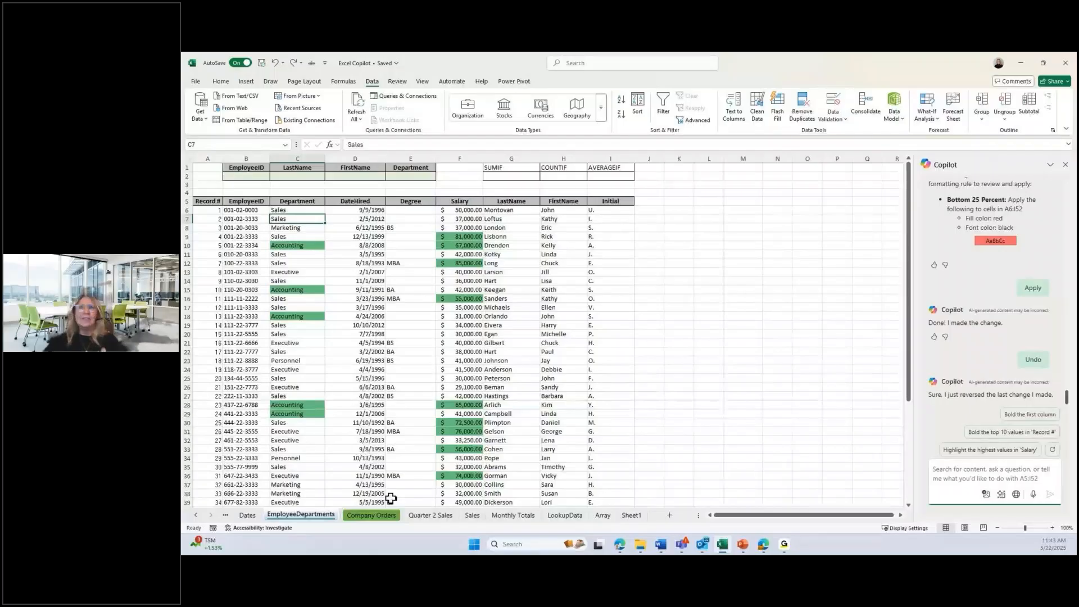
- On the Company Orders sheet, ask Copilot to "Add a new column that shows a 10% discount on the extended price" and insert it as column L
click(371, 514)
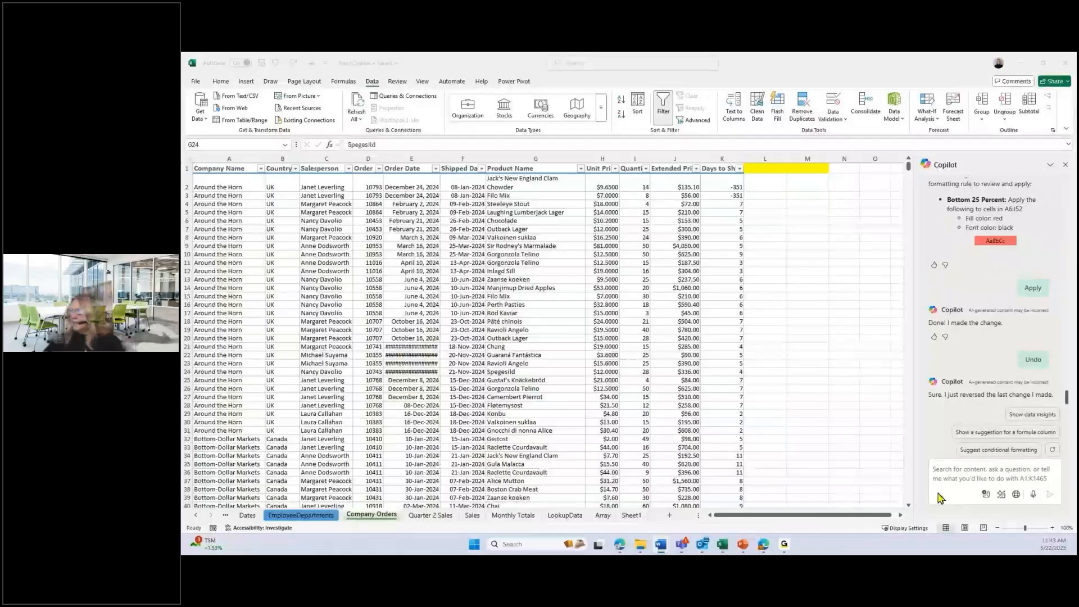
click(954, 476)
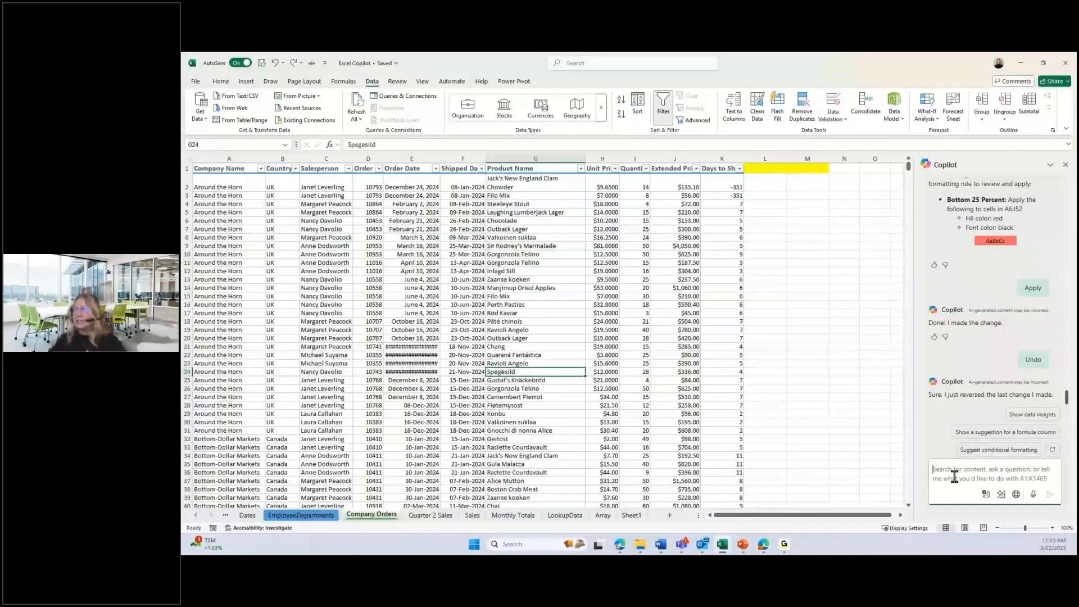
text(Add a new column that shows a 10% discount on the extended price.")
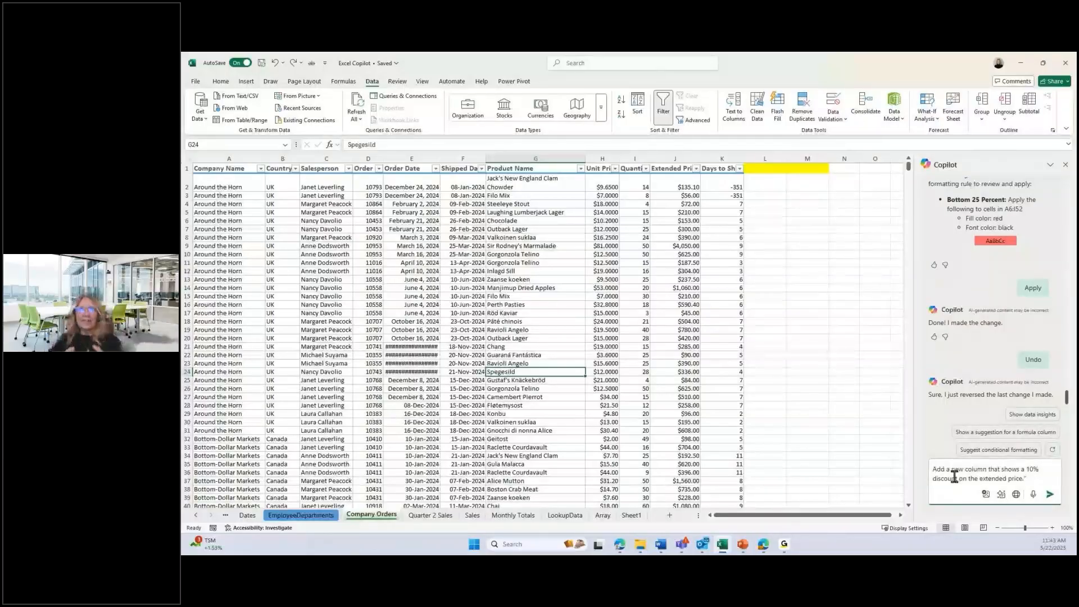
key(Return)
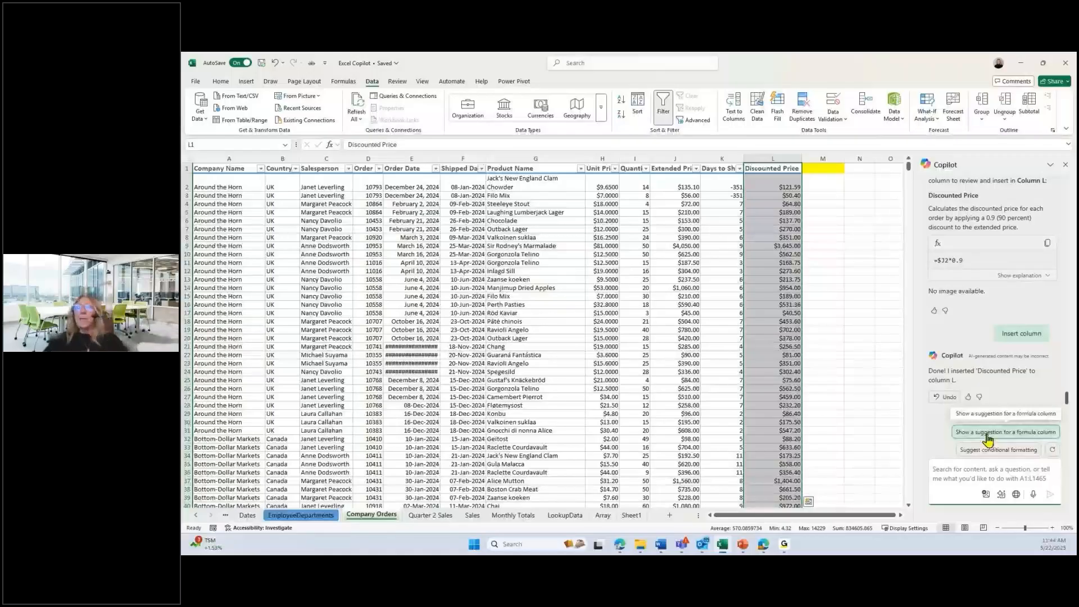
click(988, 438)
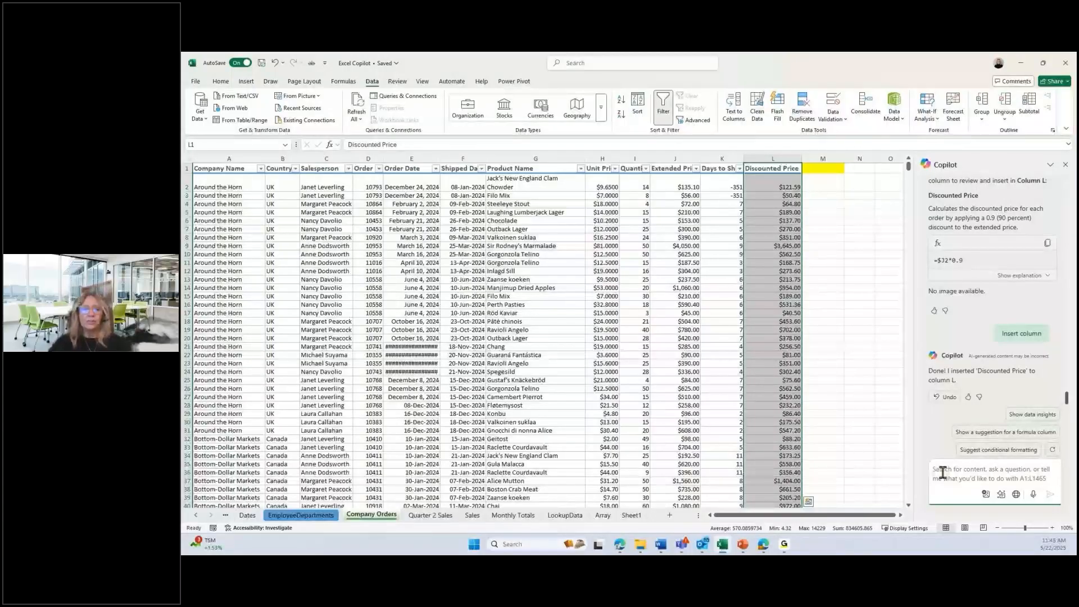
- Begin a Copilot prompt with "how to create a formula to give me a 10% discount for orders"
click(942, 471)
text(how to create a form)
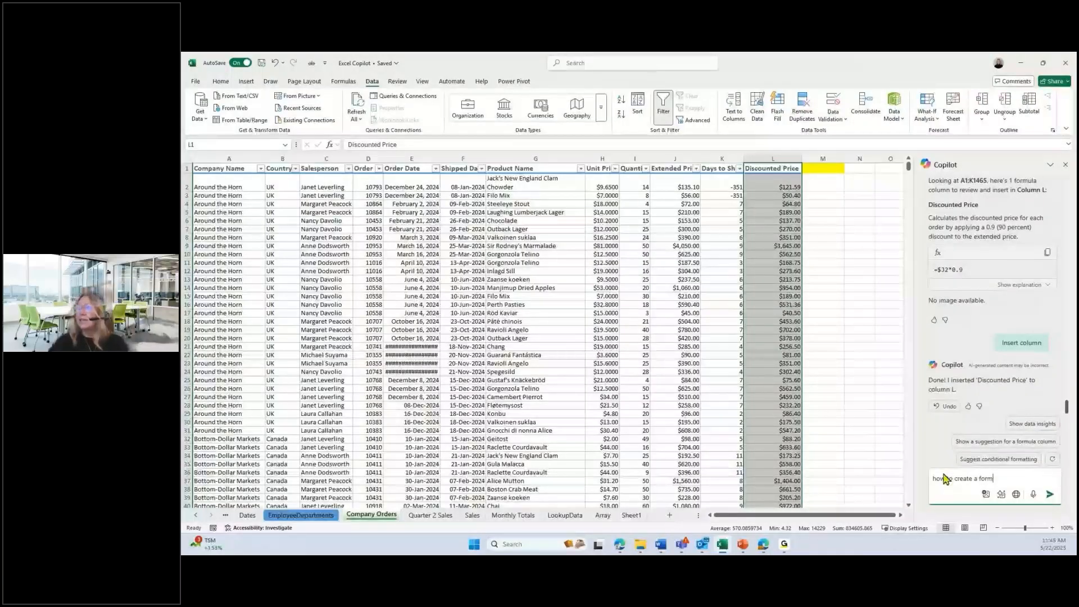
text(ula to g)
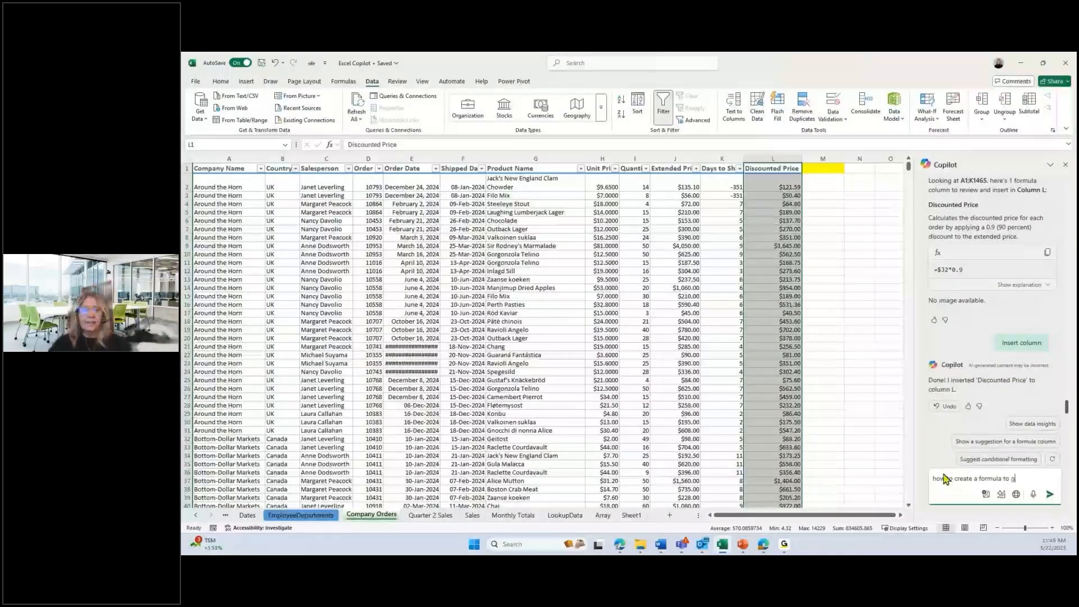
text(ive me )
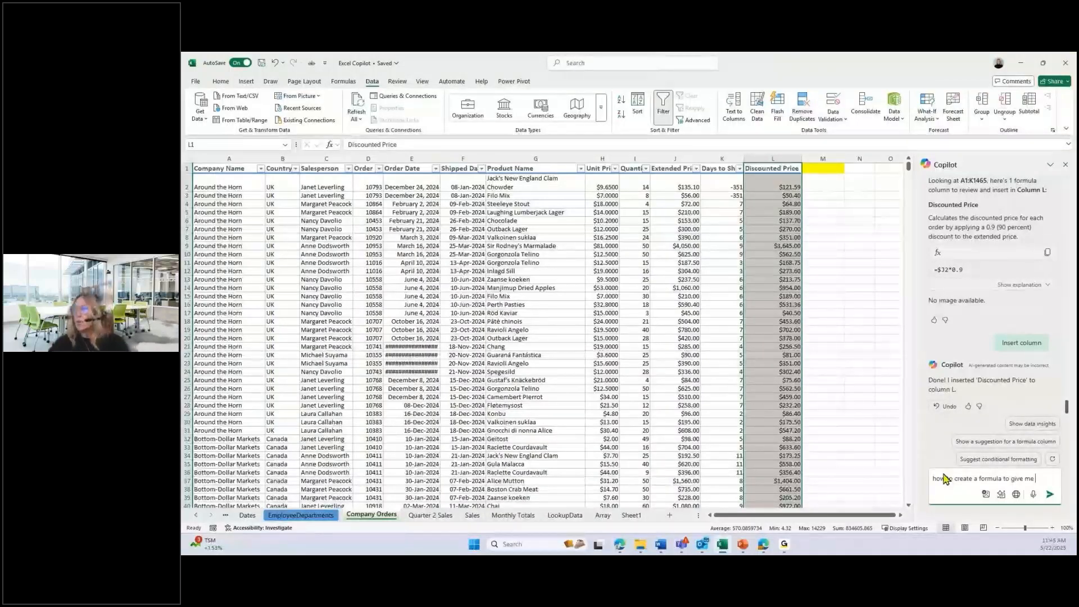
text(a)
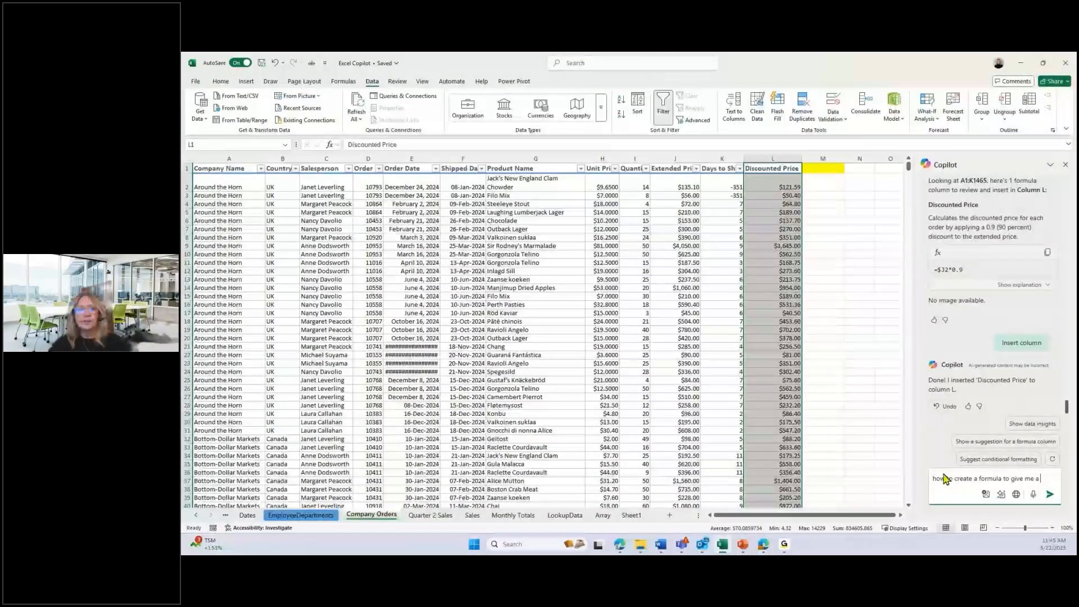
text( 10% discoun)
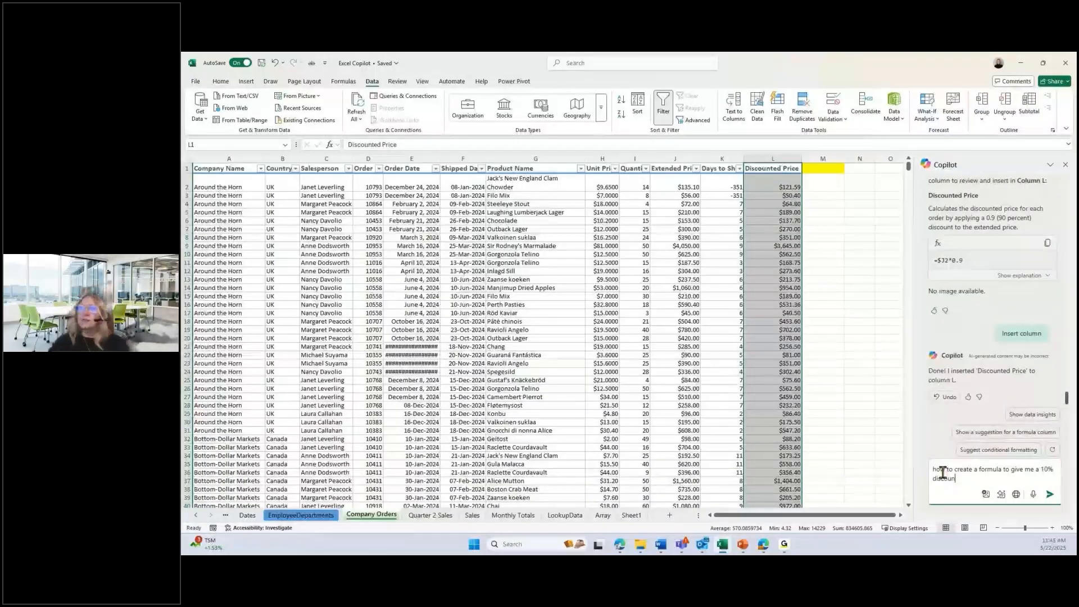
text(t for orders)
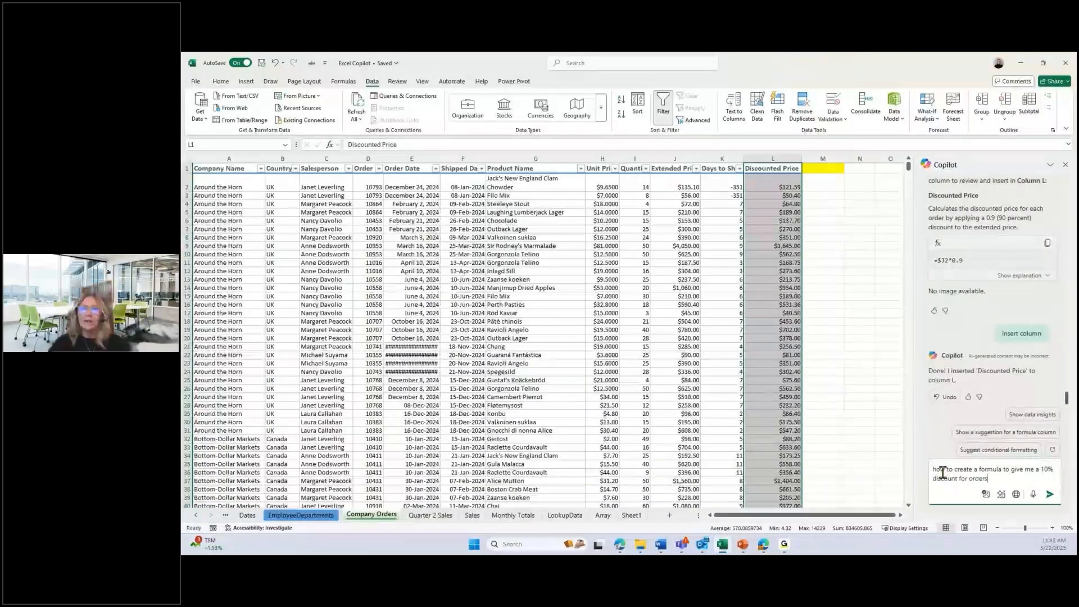
- Complete the prompt with "from the quantity column that are over 70" and submit it to Copilot
text( that wer)
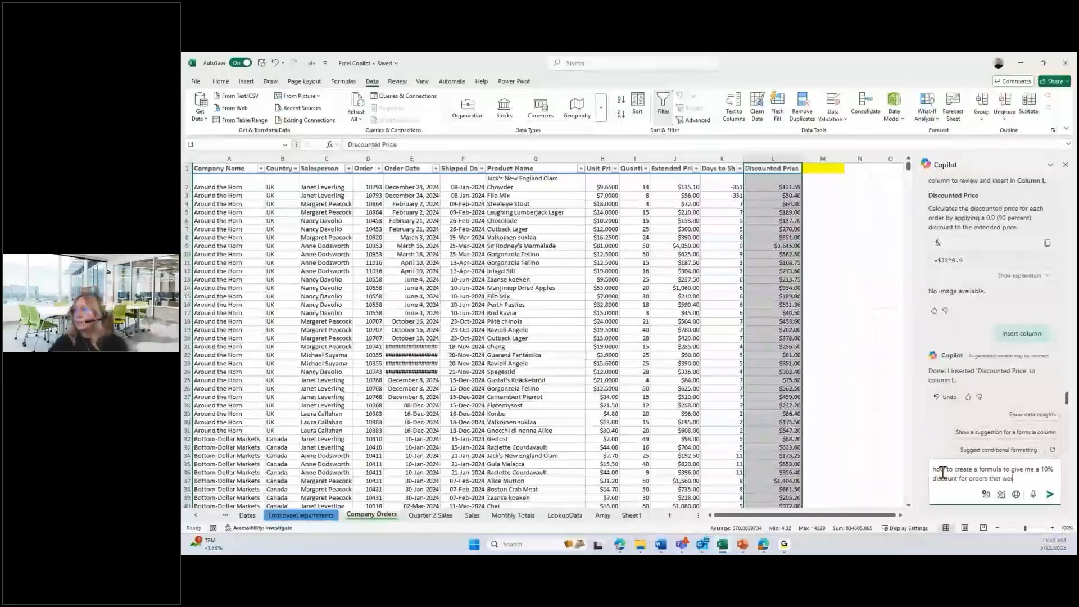
text(e)
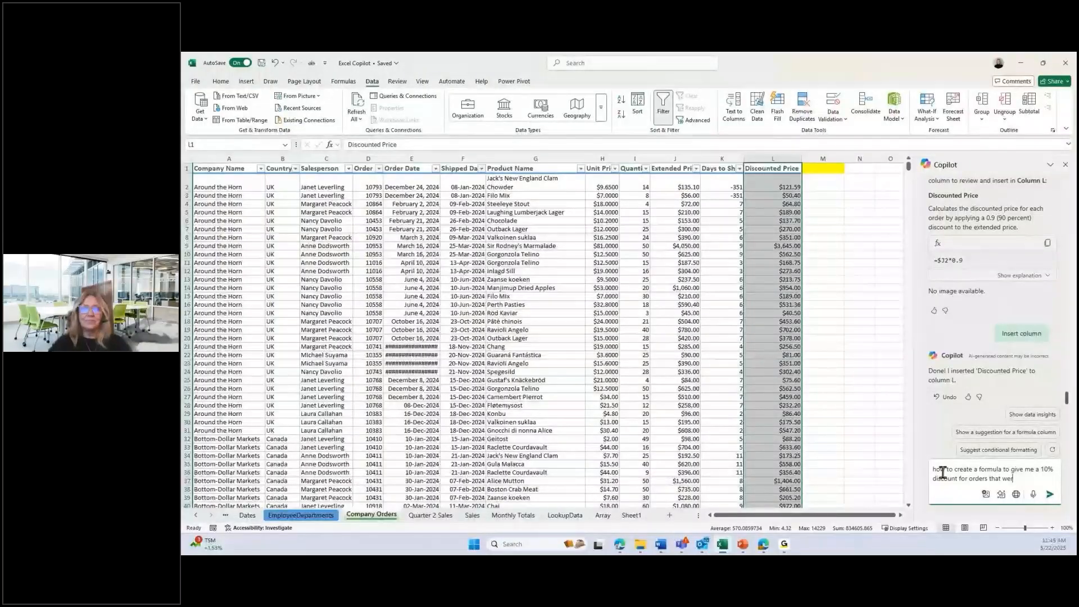
key(BackSpace)
key(BackSpace)
key(BackSpace)
key(BackSpace)
key(BackSpace)
key(BackSpace)
key(BackSpace)
key(BackSpace)
text(fo)
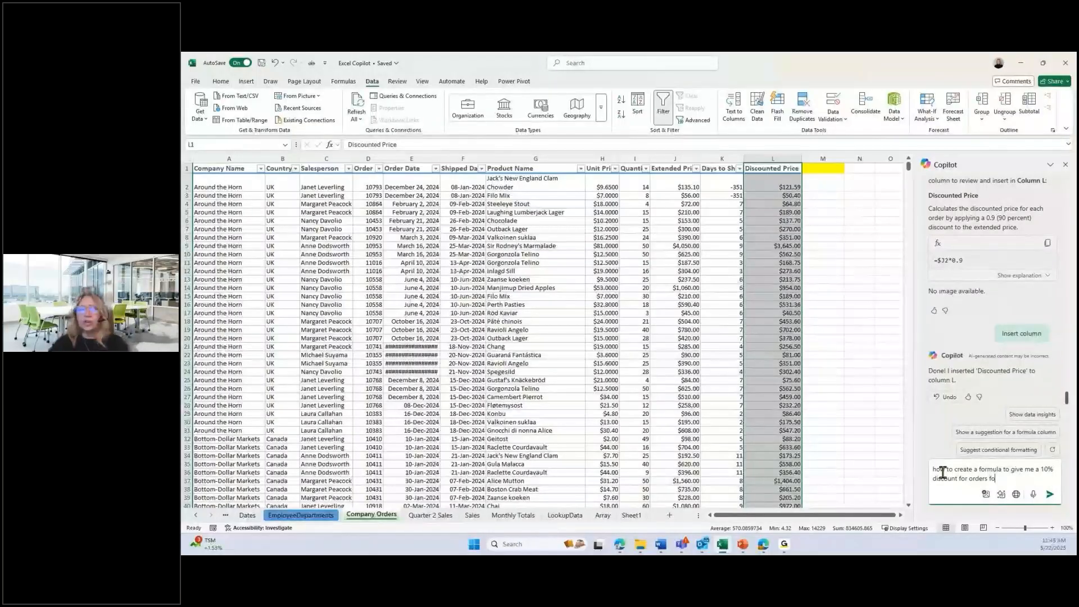
key(BackSpace)
text(rom the quan)
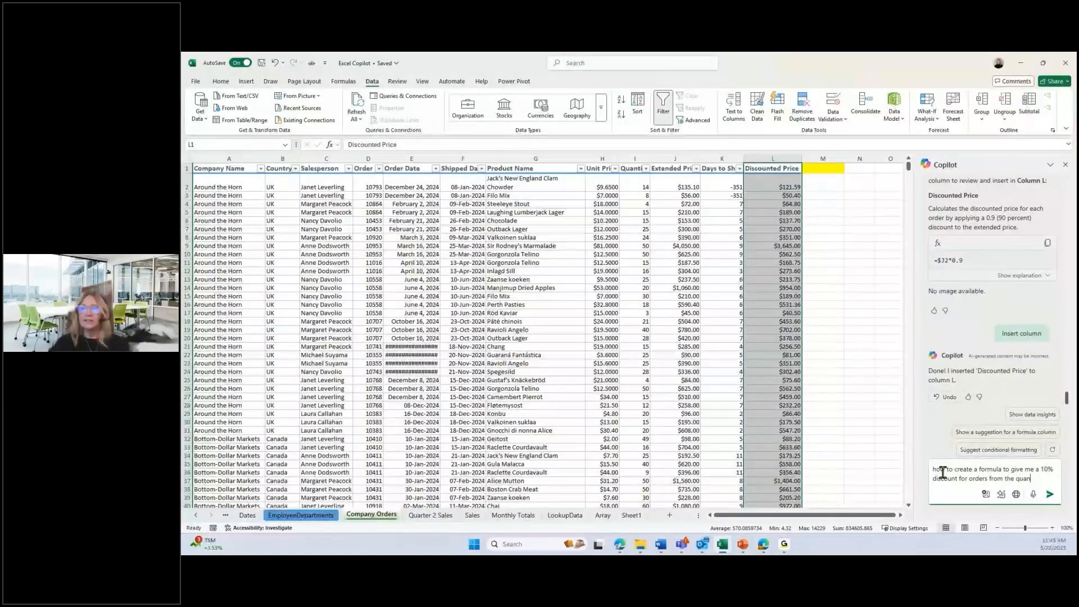
text(tity column that are ove)
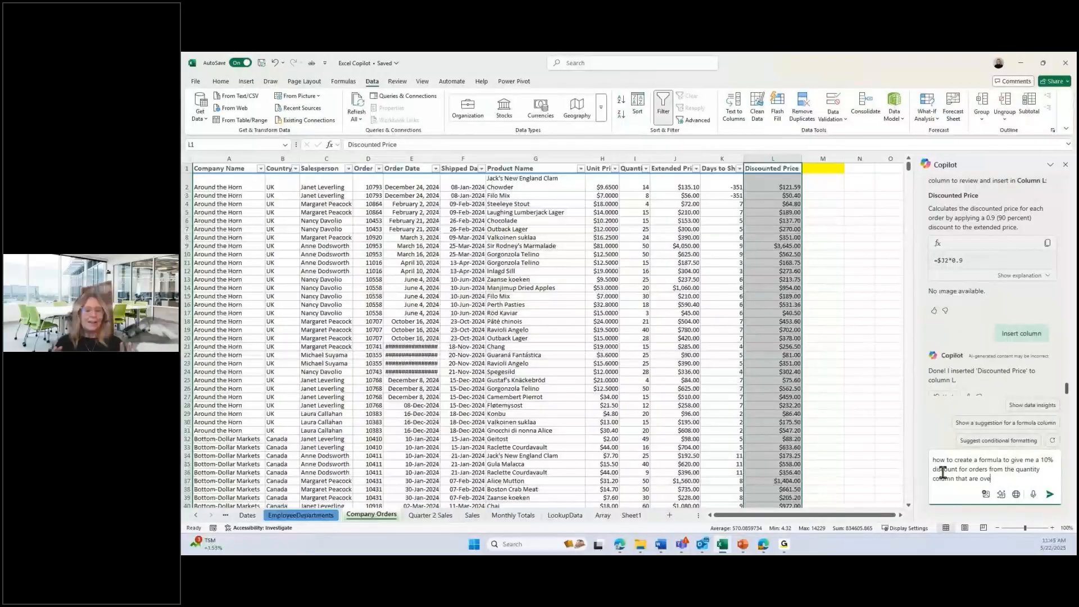
text(r 70)
key(Return)
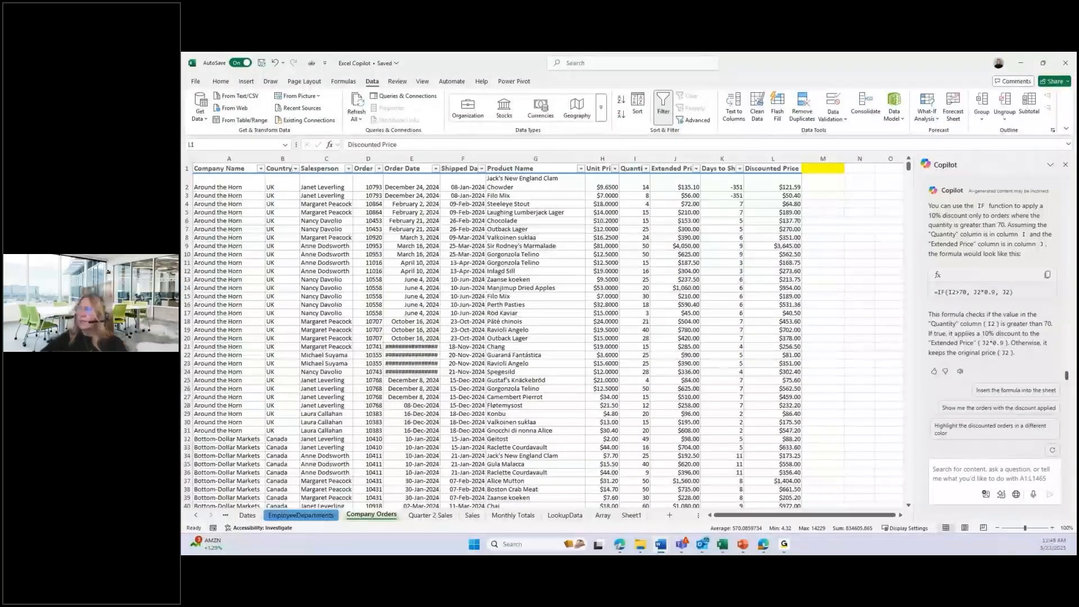
- Ask Copilot to "create a report to show the 4th quarter sales in 2024 with the salesperson and extended price" and add it to a new sheet
click(948, 470)
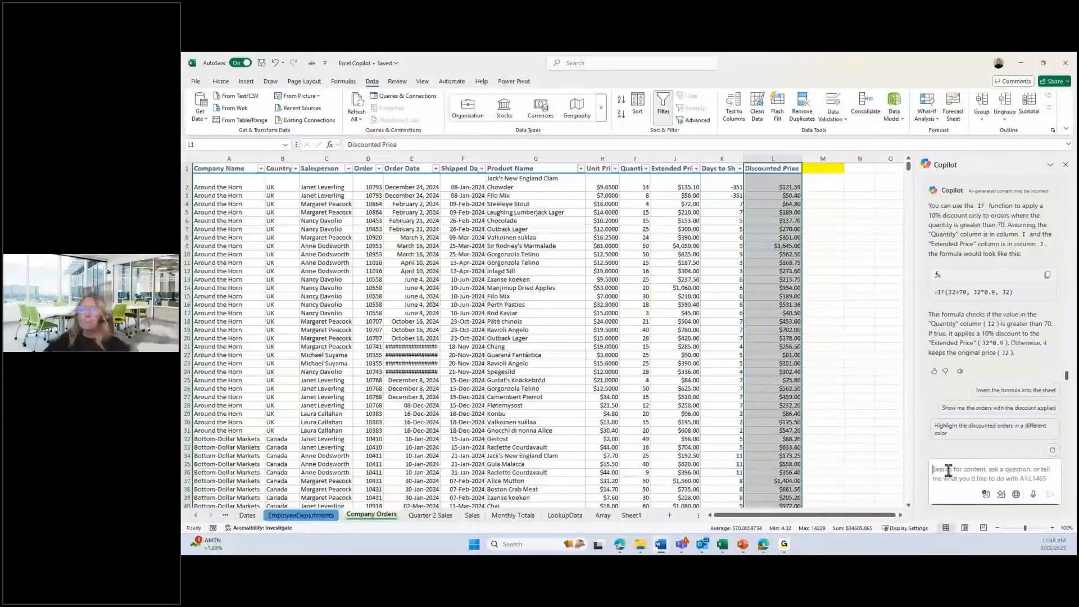
click(636, 314)
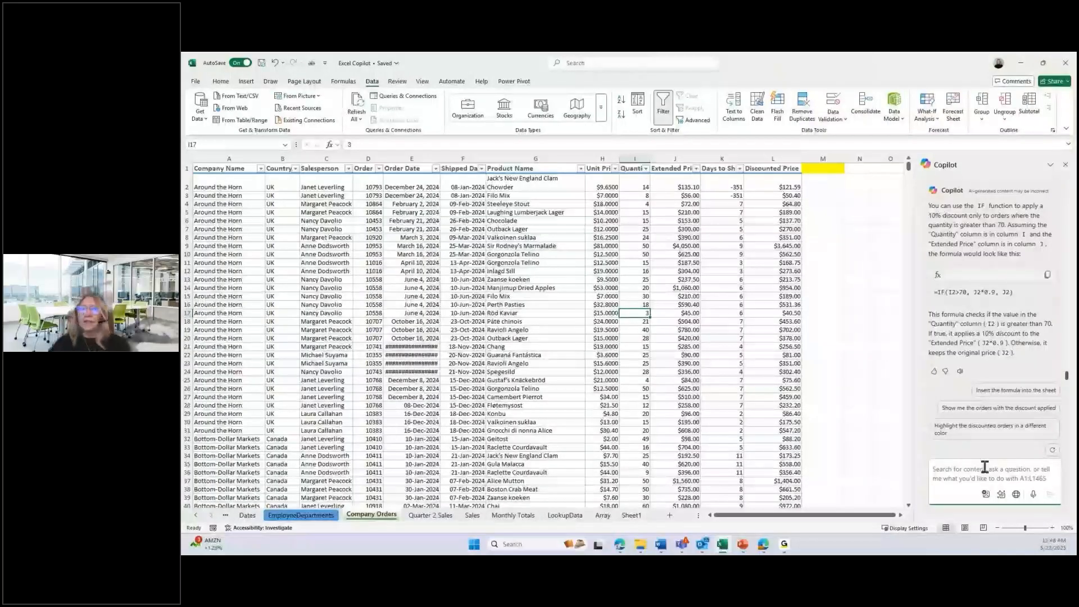
text(q)
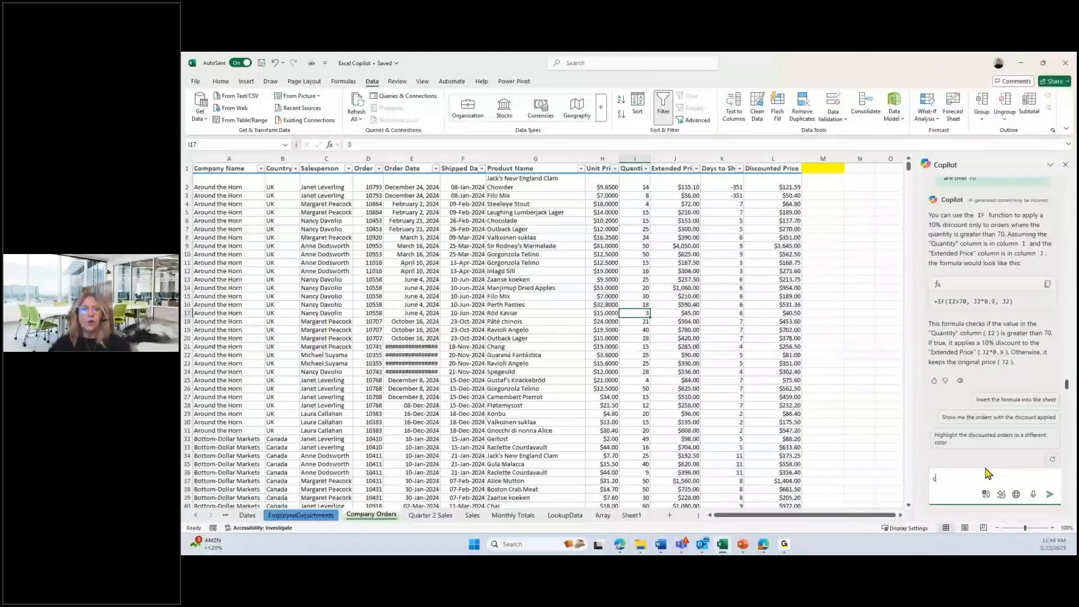
text(reate a report to s)
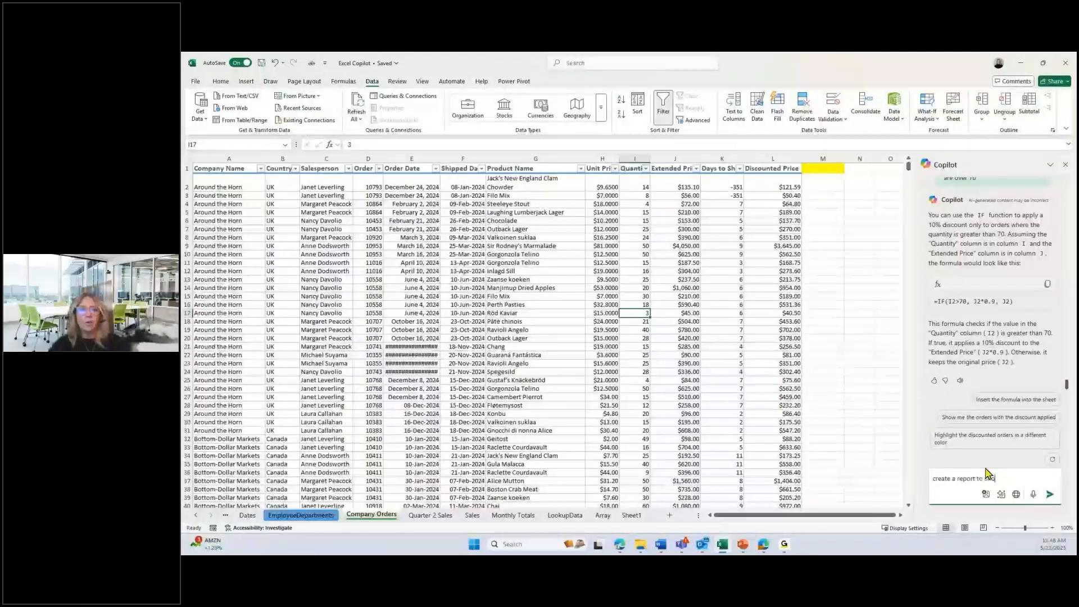
text(how the)
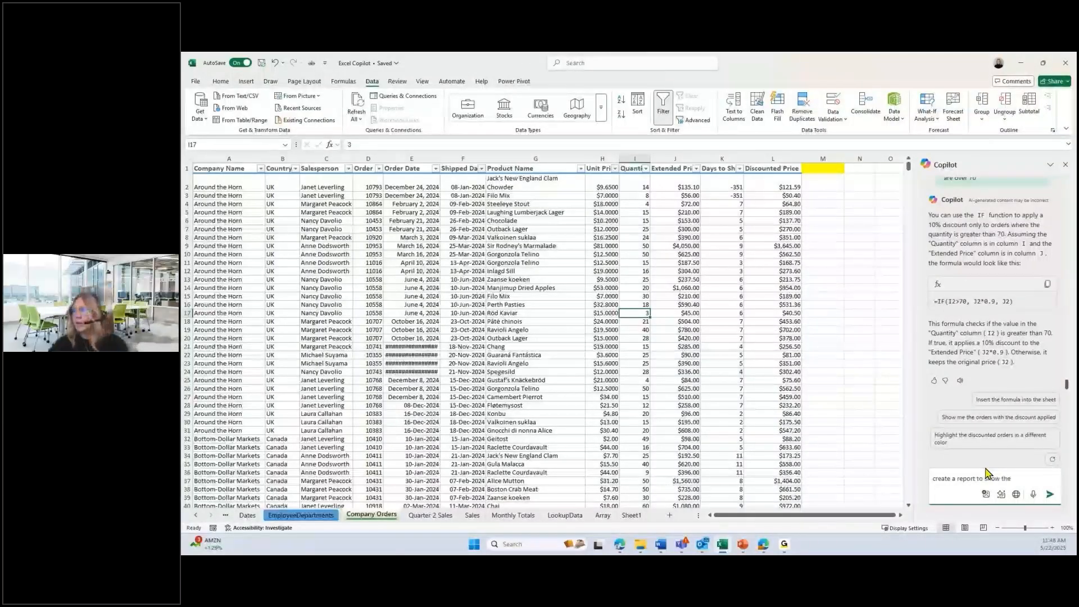
text( 4th qu)
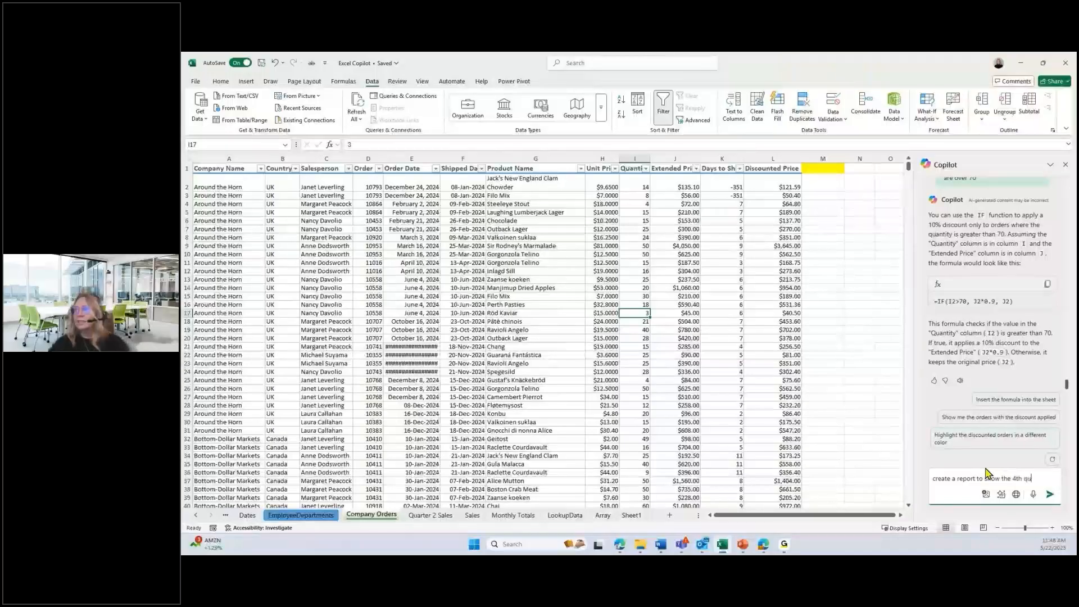
text(arter)
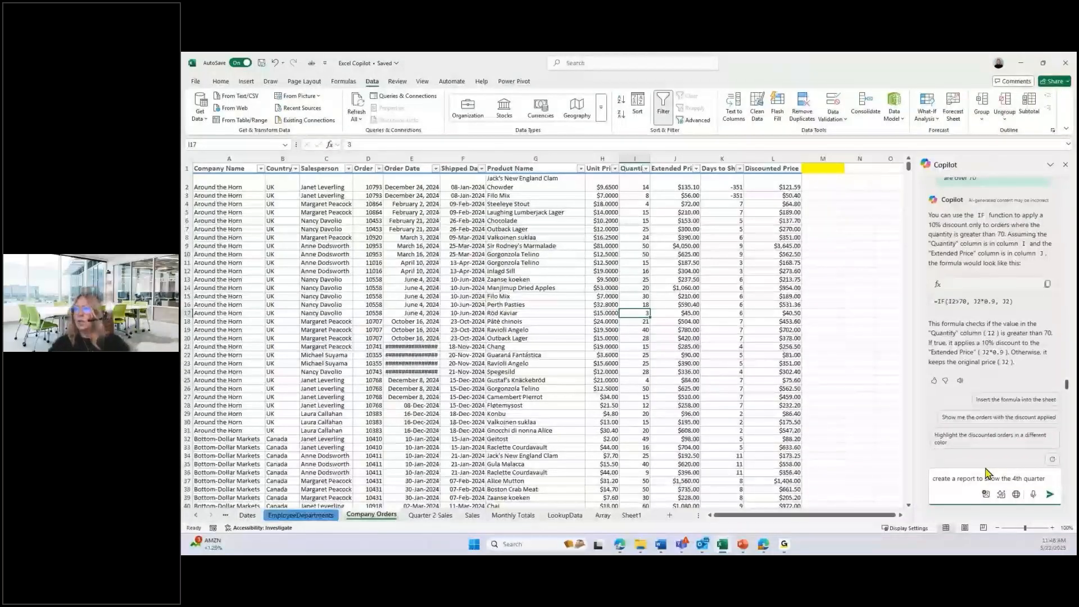
text( sales in )
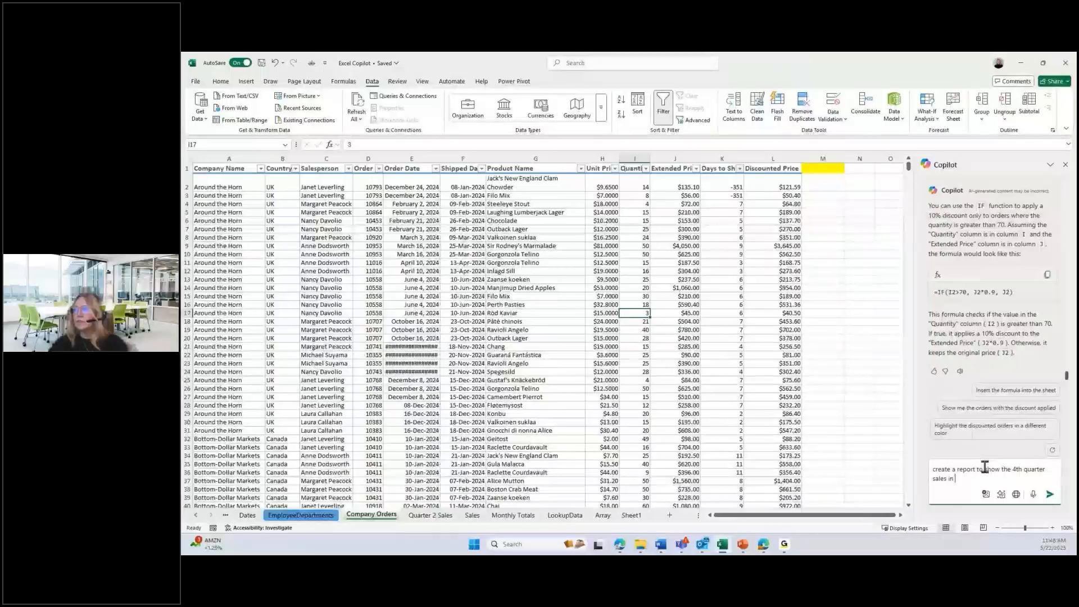
text(2024)
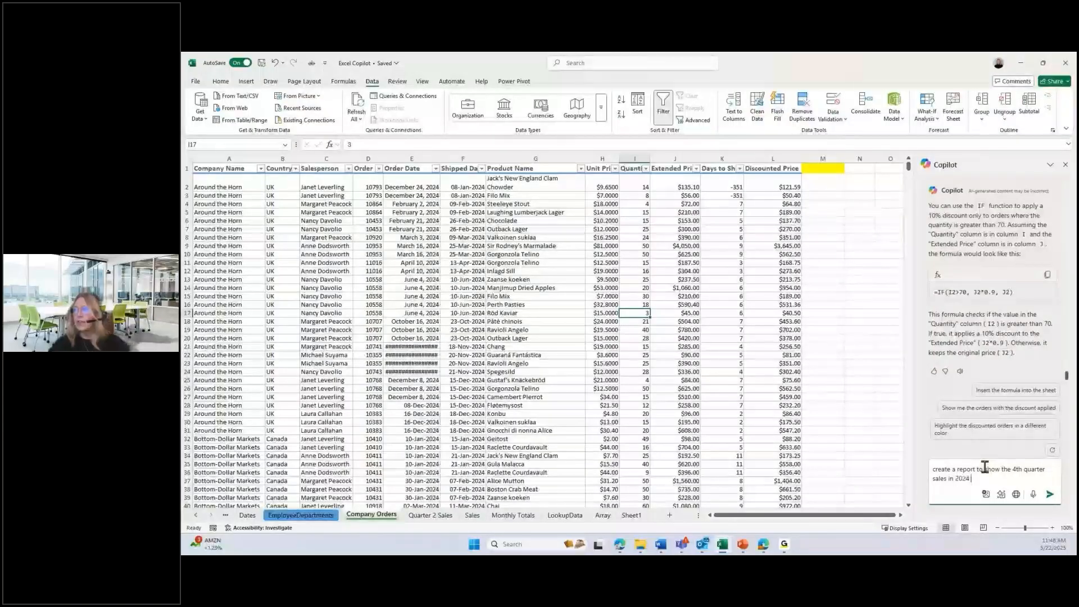
text( with the sales)
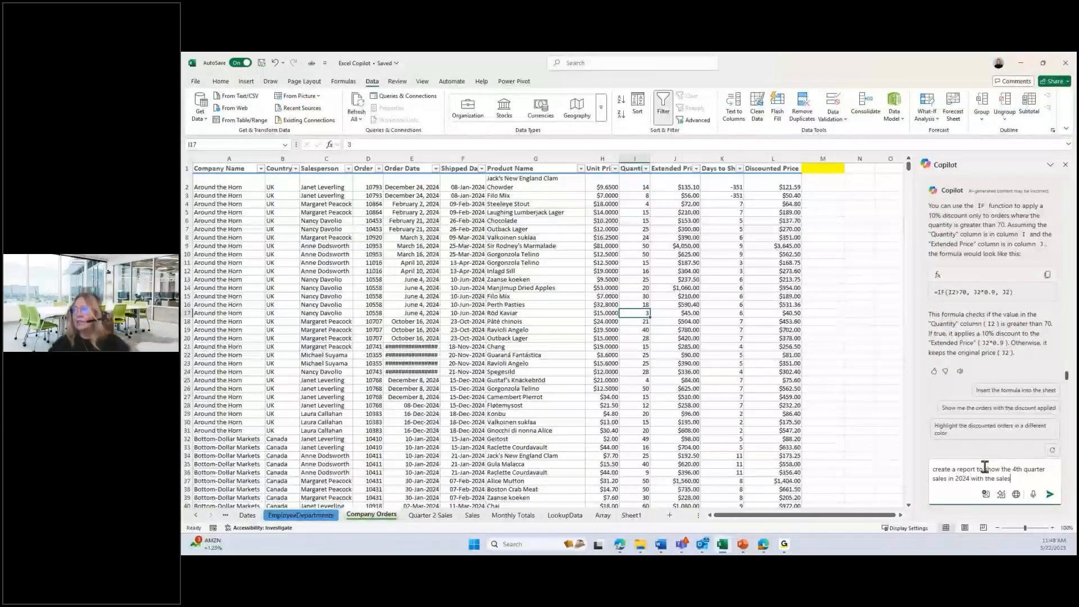
text(pers)
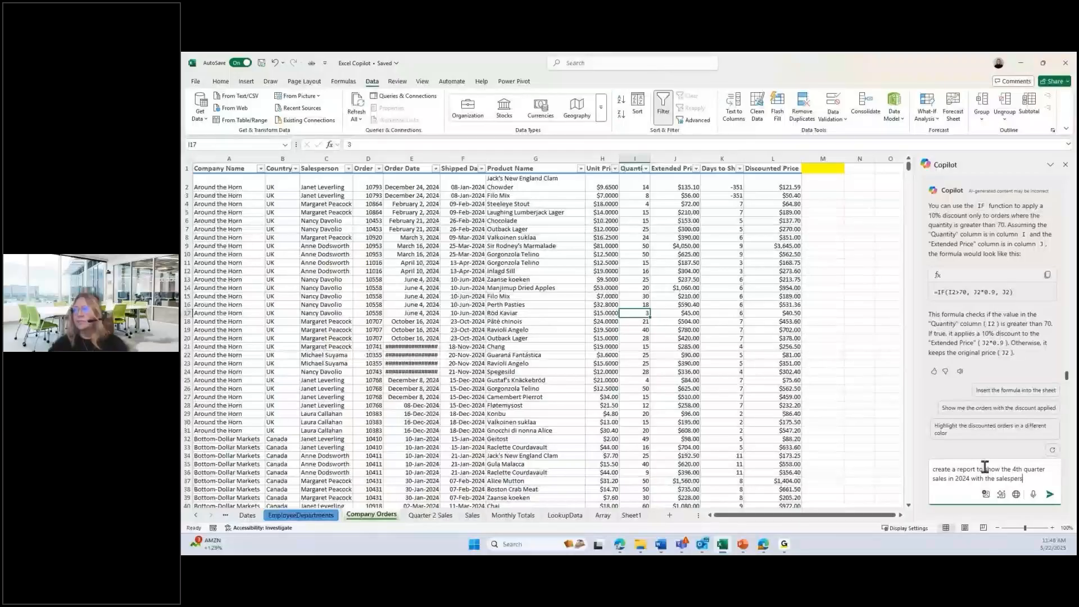
text(on and exten)
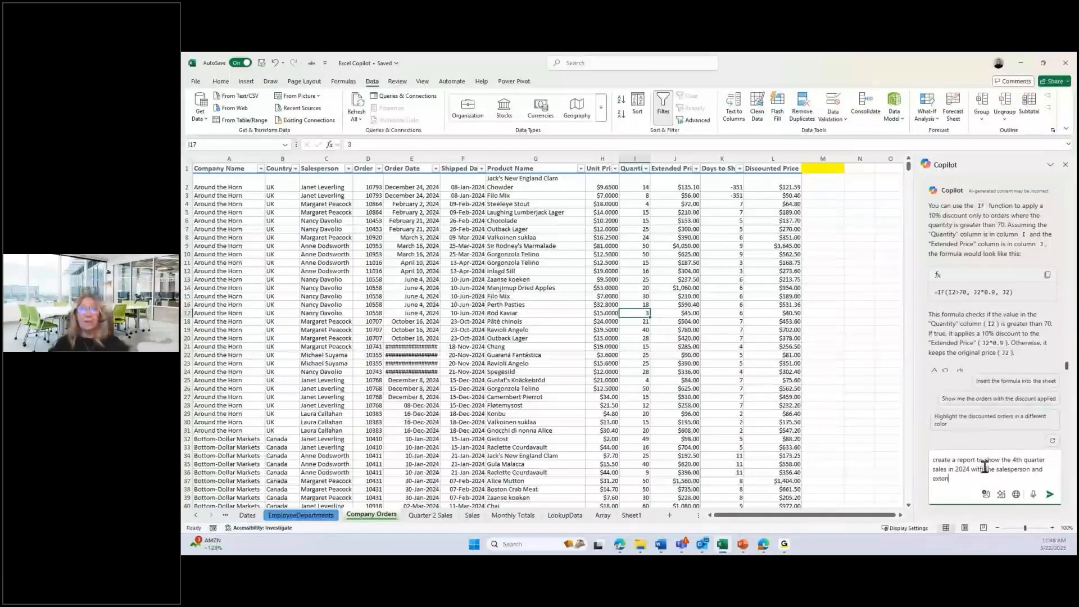
text(ded price)
key(Return)
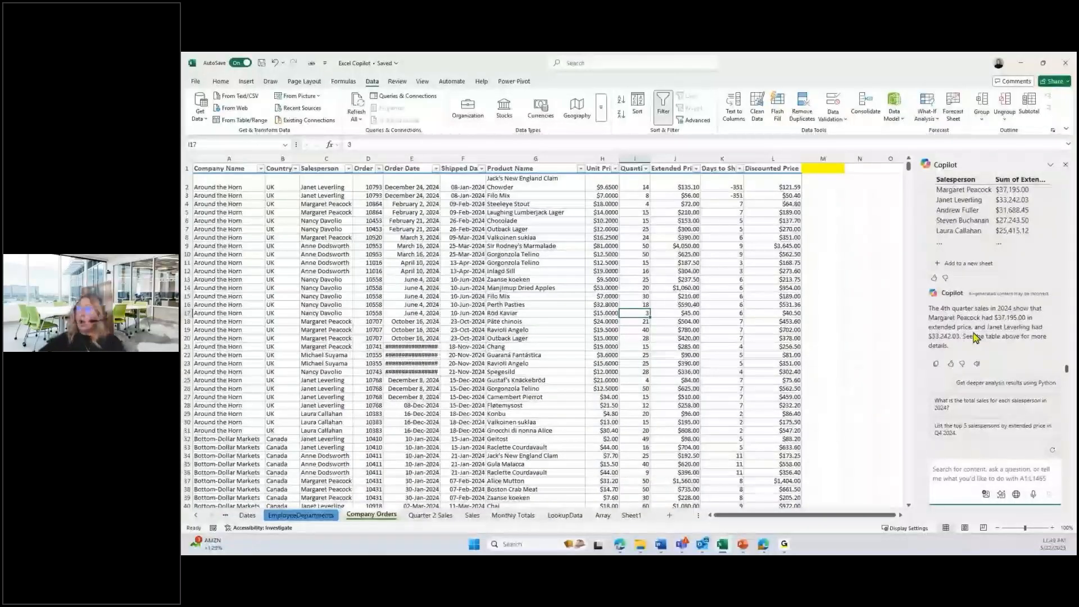
click(950, 266)
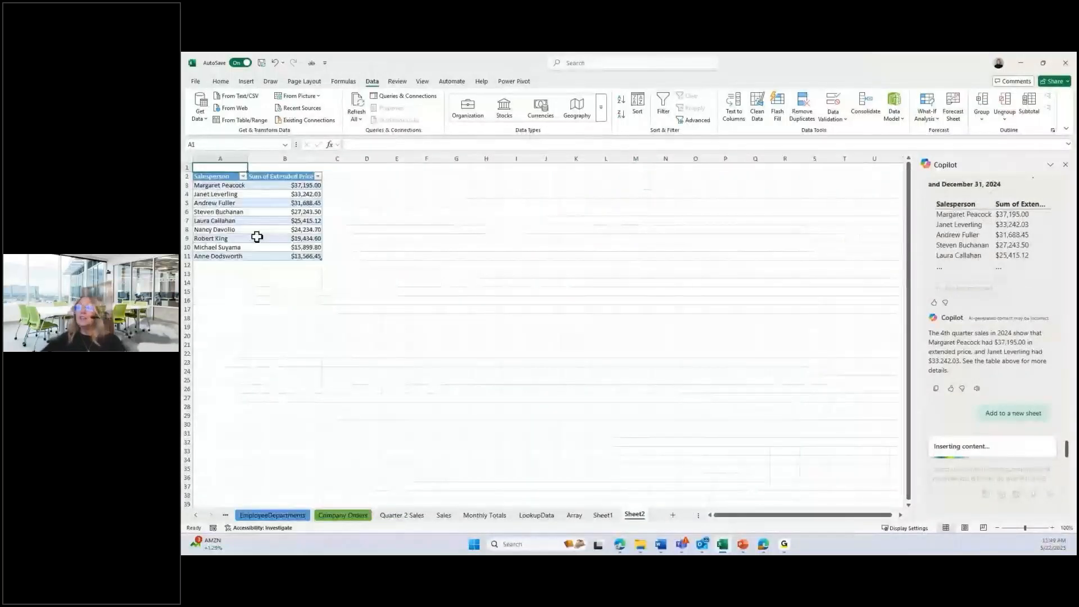
- Select a cell in the new sheet's salesperson table and ask Copilot to "create a column chart"
click(250, 223)
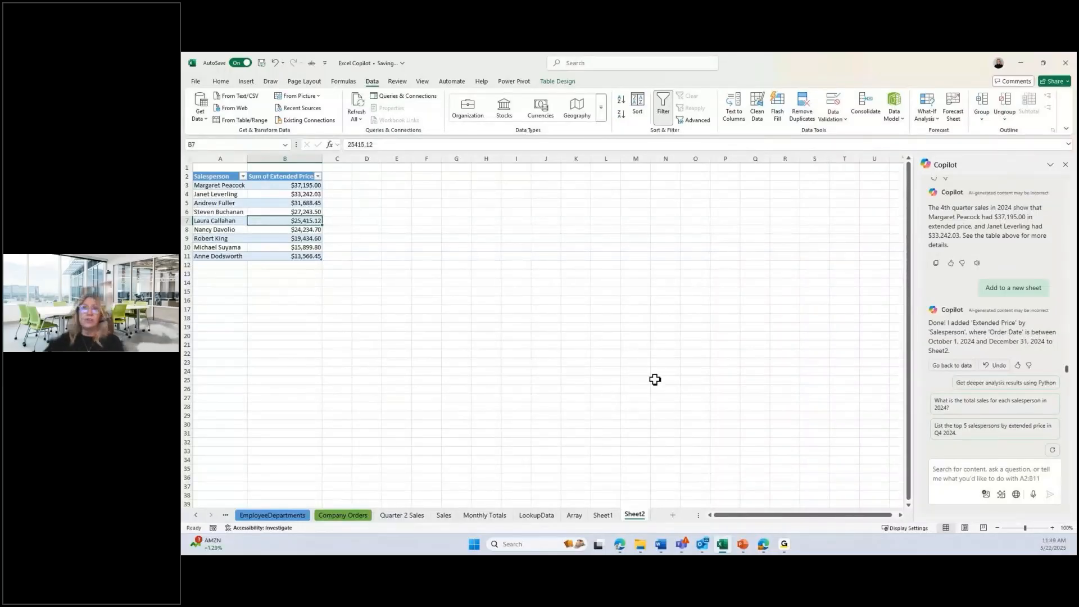
click(958, 474)
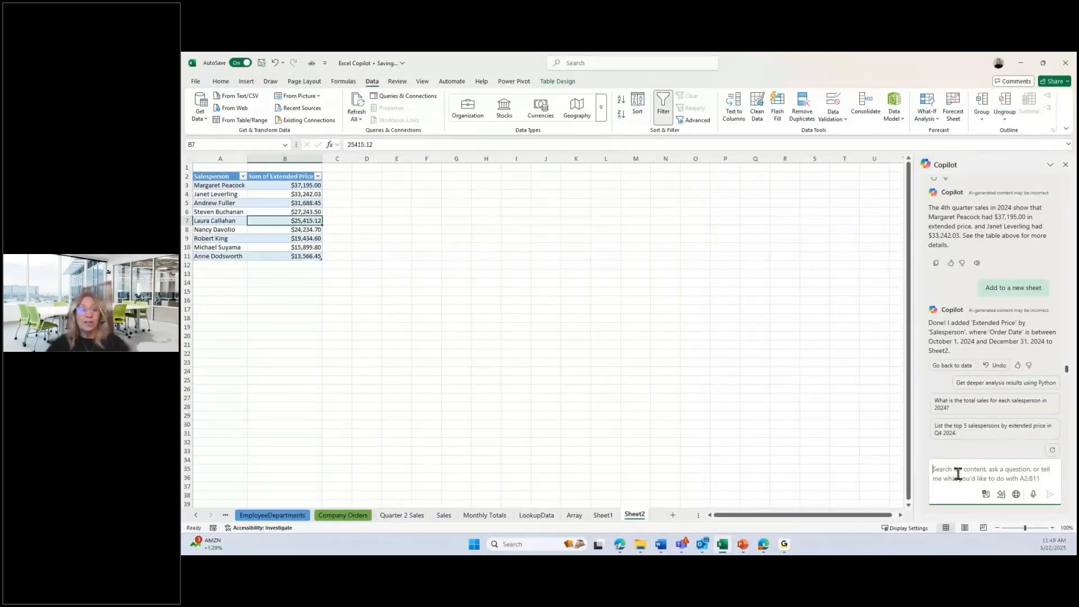
text(c)
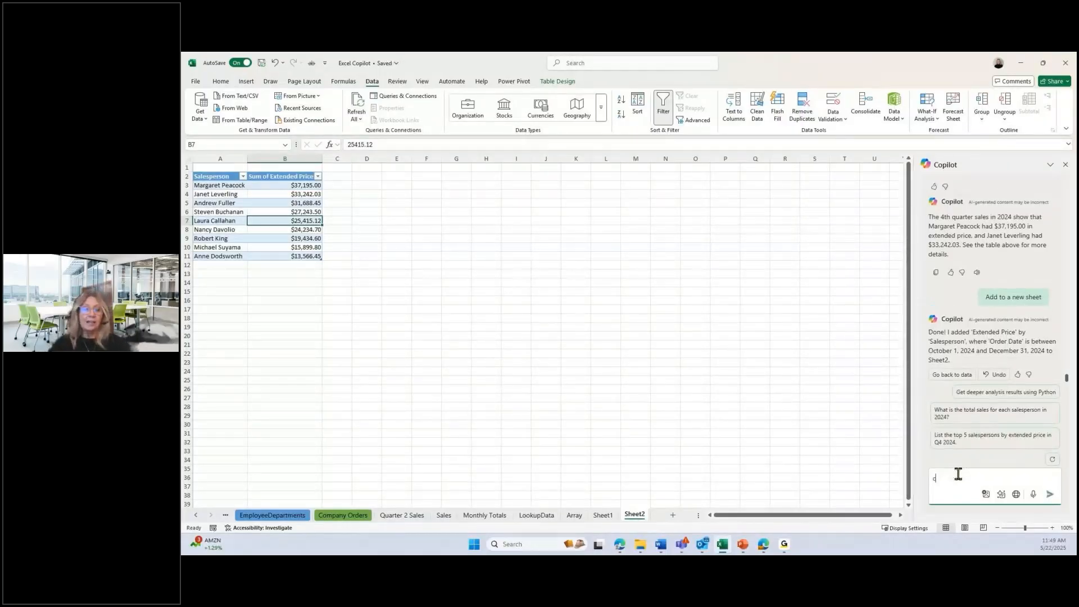
text(reate a column char)
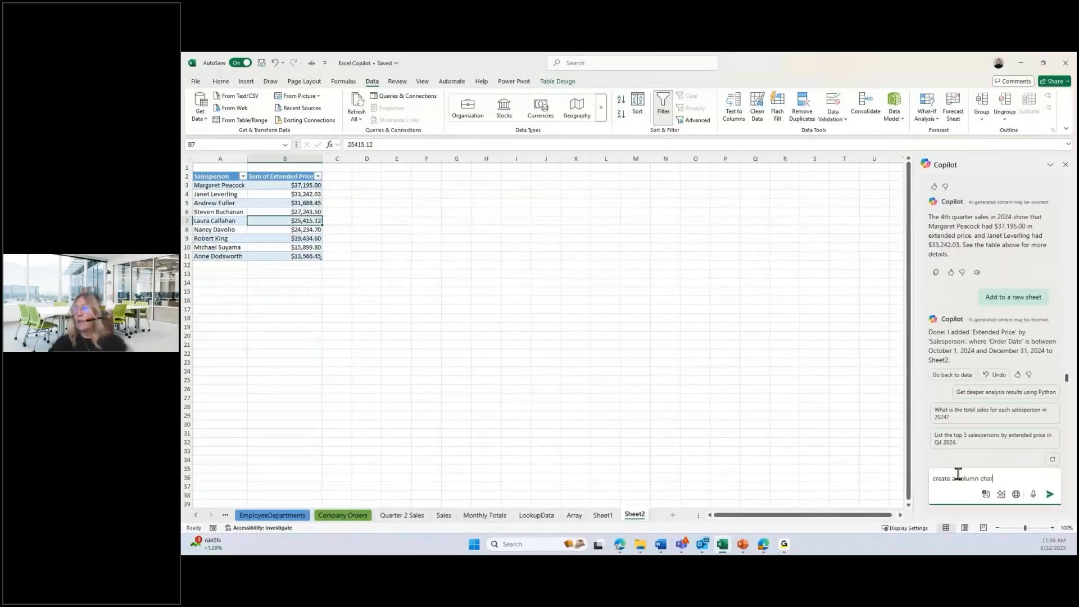
text(t b)
key(BackSpace)
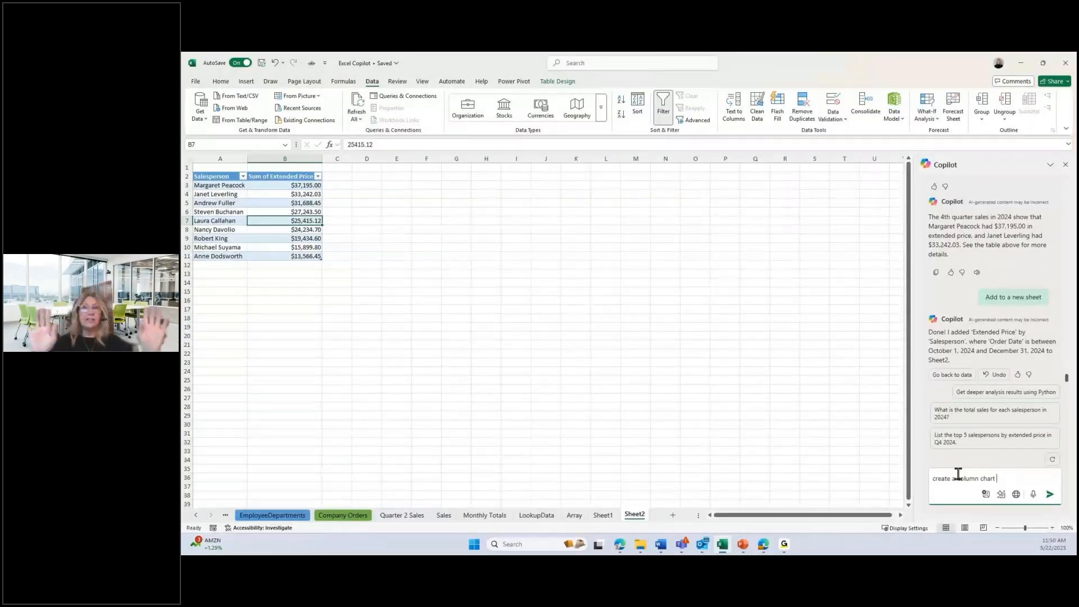
key(BackSpace)
key(Return)
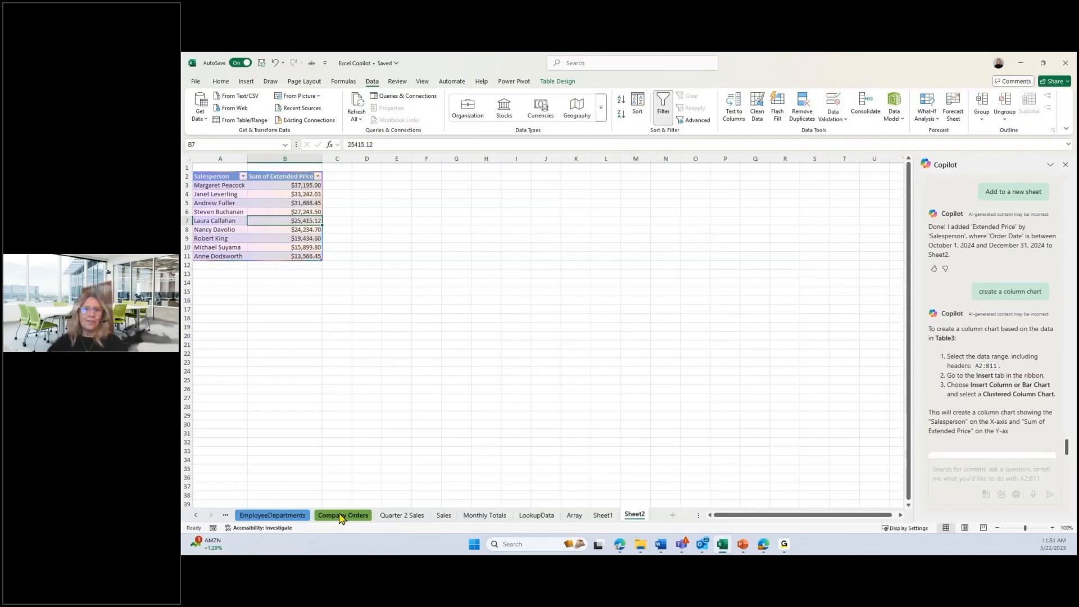
- Open Analyze Data for the order table on the Company Orders sheet
click(341, 516)
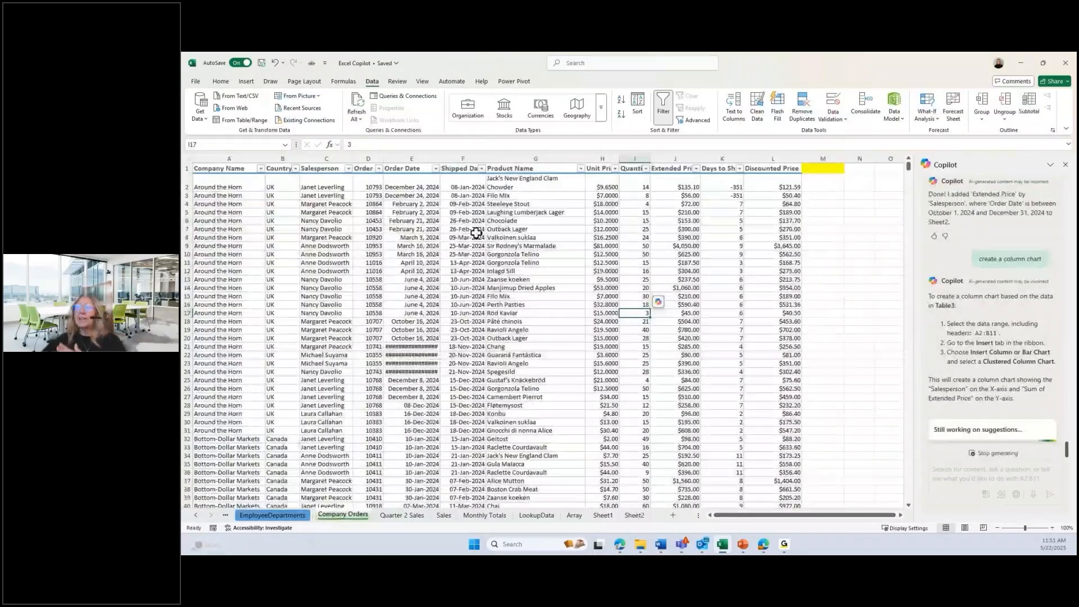
click(461, 222)
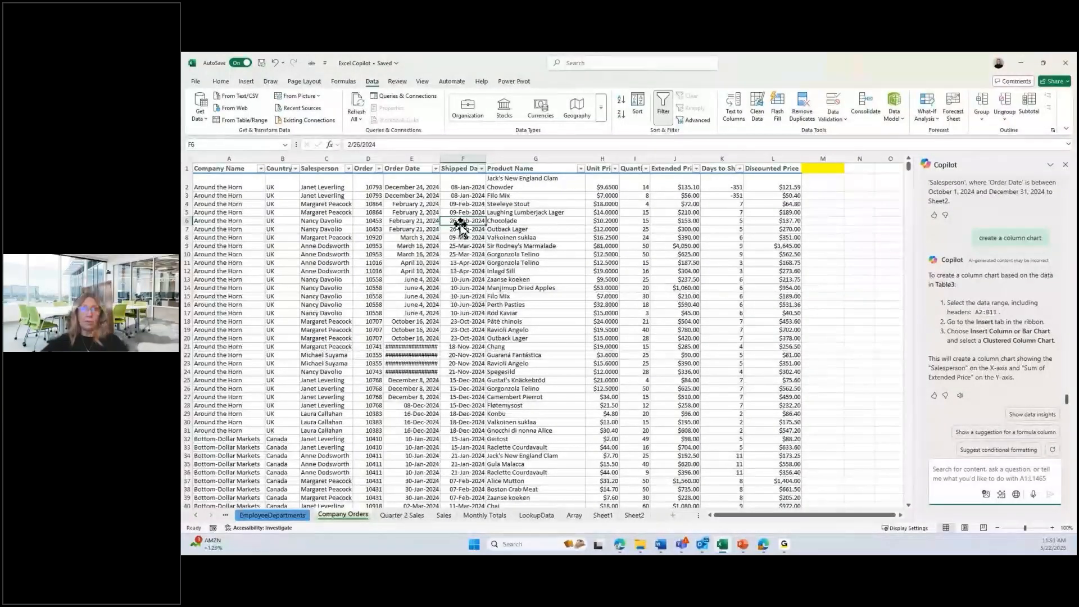
click(220, 81)
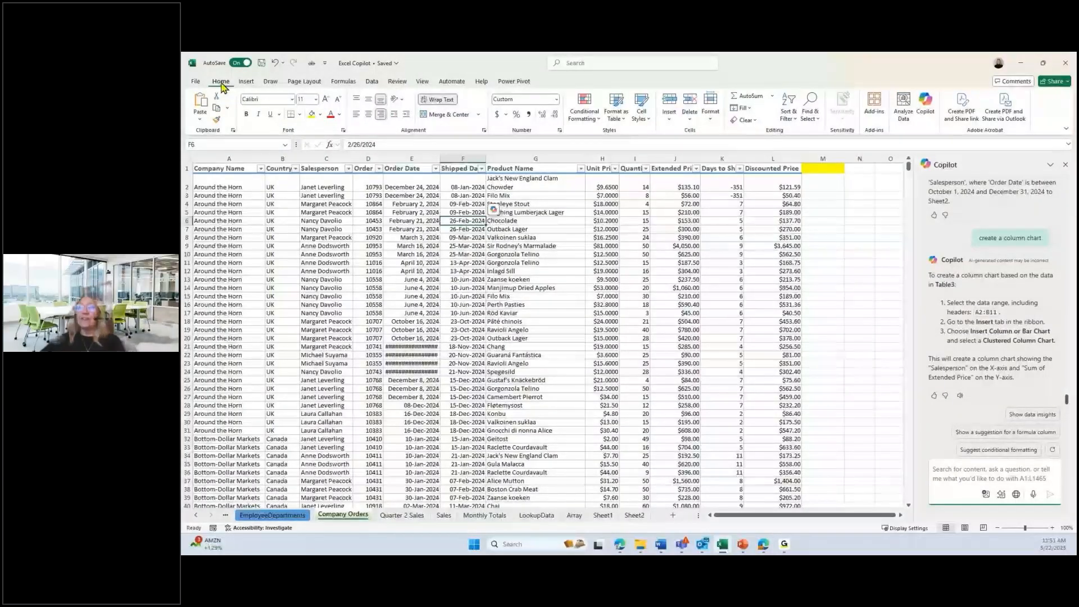
click(904, 118)
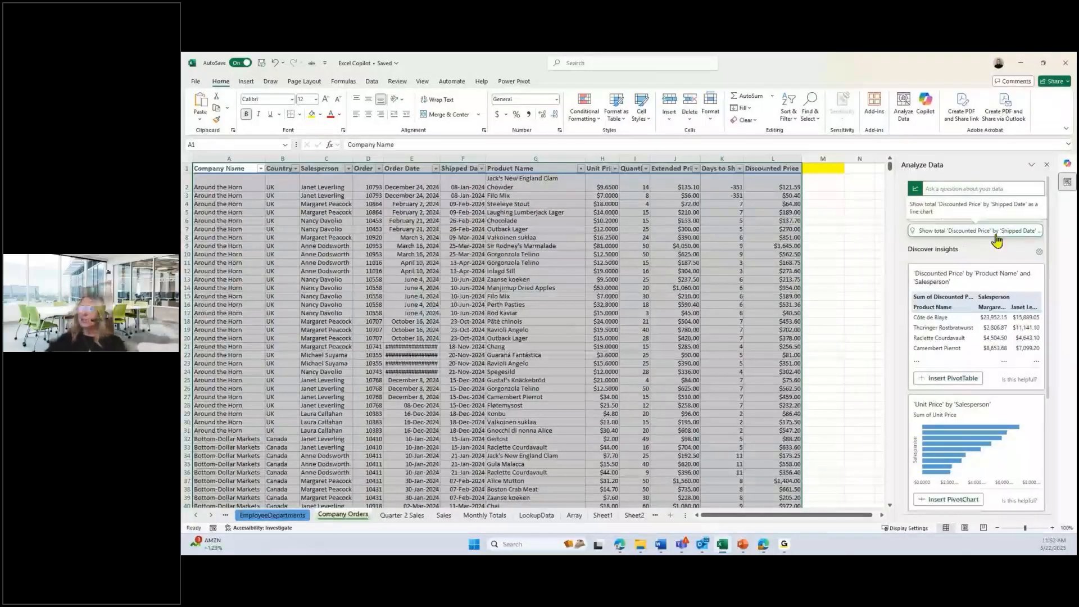
- Examine the suggested insights for the order data, expanding the list to include all results
scroll(951, 298, down, 2)
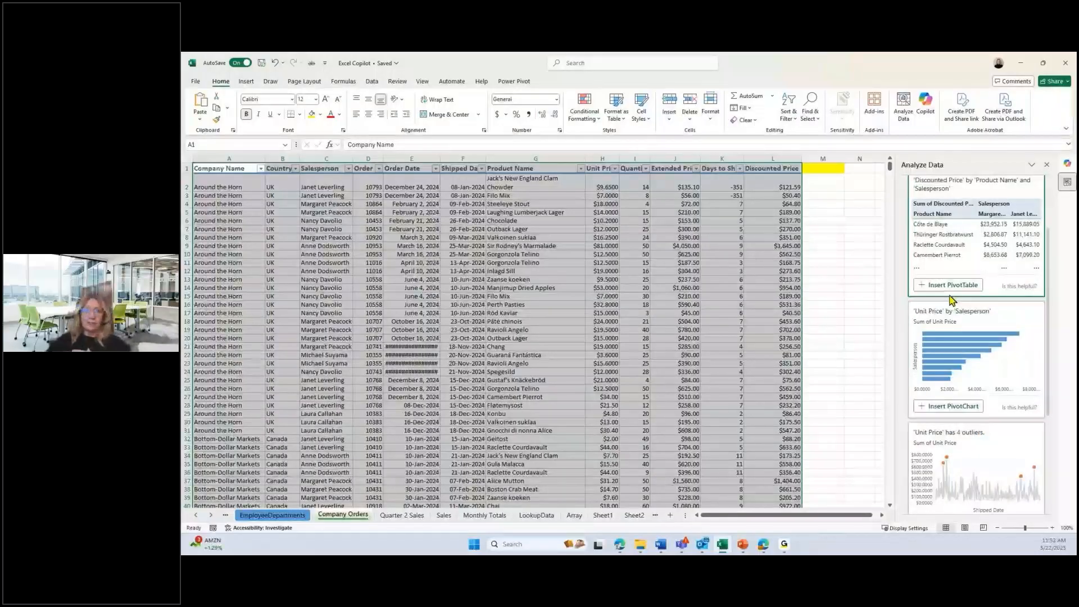
scroll(955, 301, down, 4)
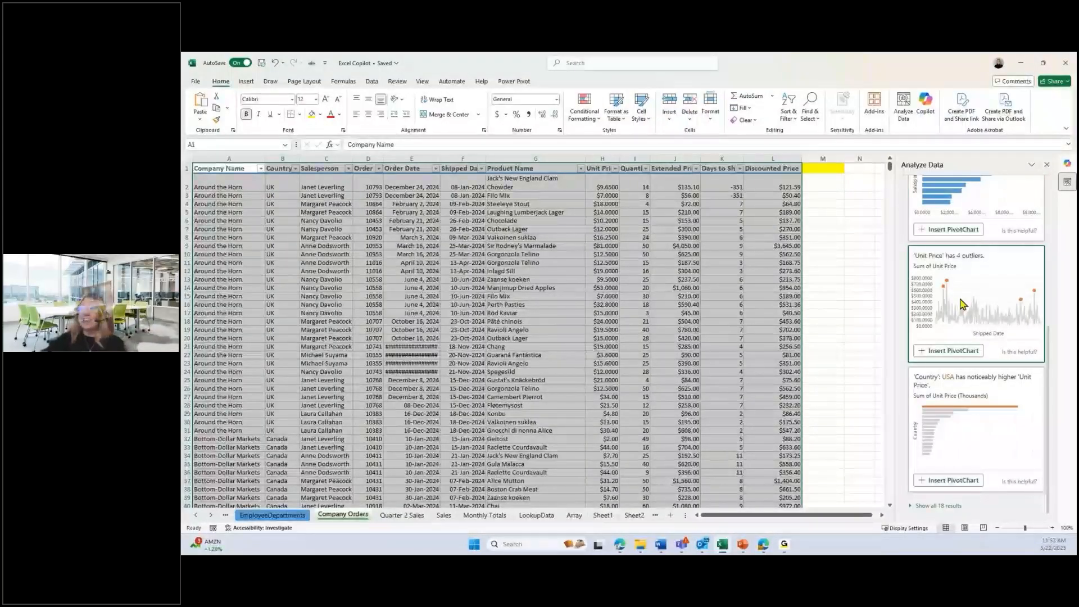
click(910, 505)
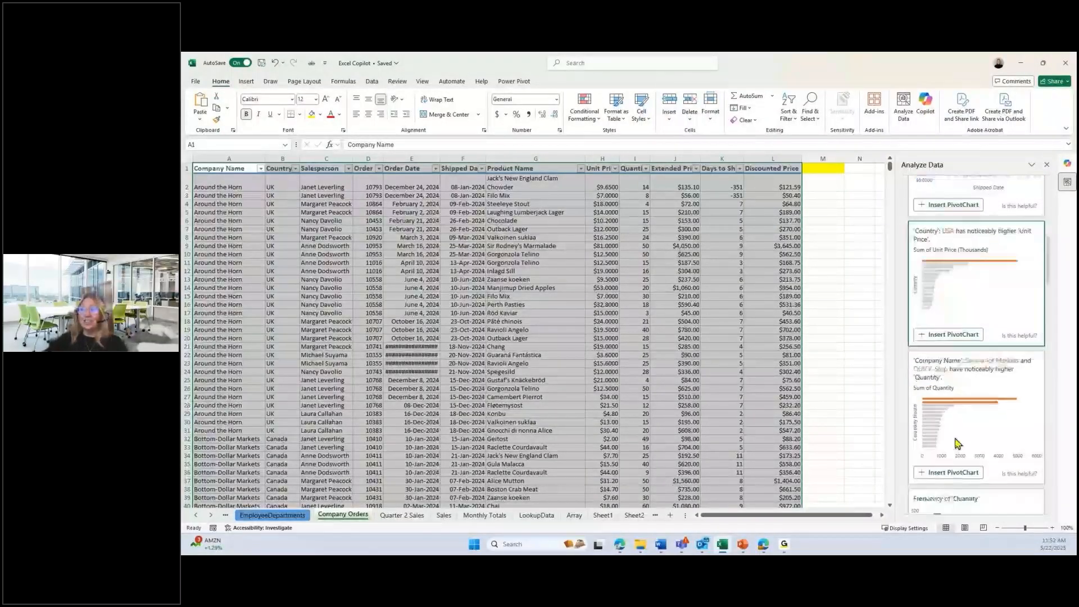
scroll(957, 443, down, 3)
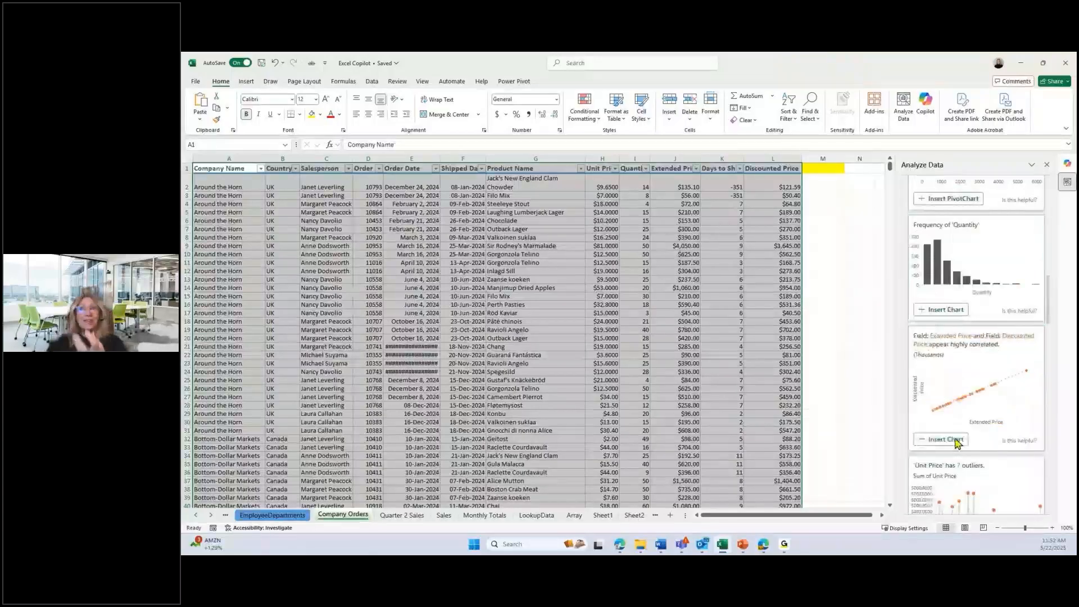
scroll(957, 443, down, 3)
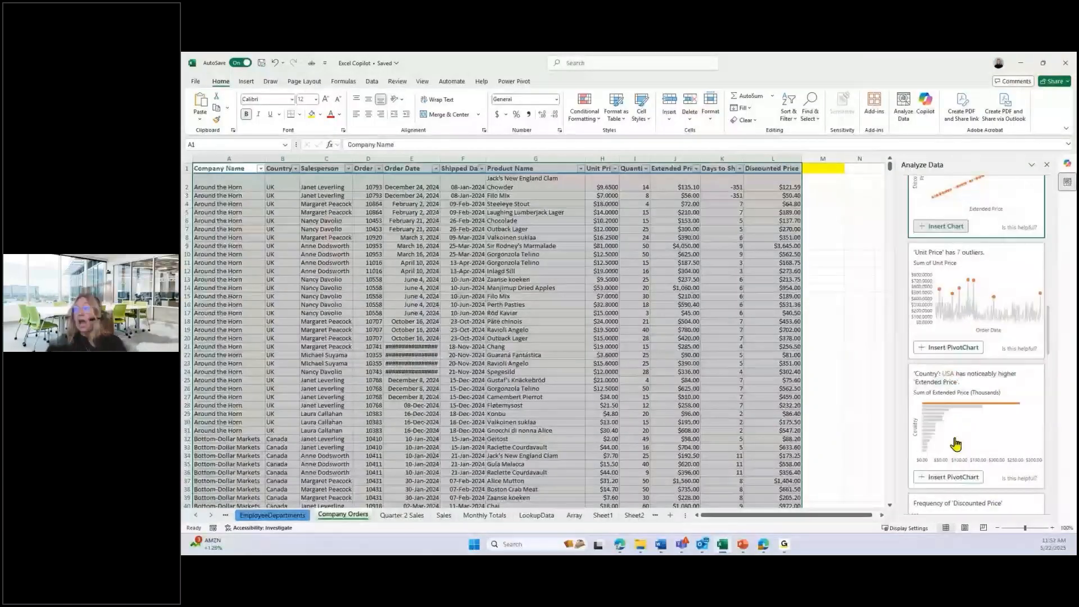
scroll(957, 444, down, 1)
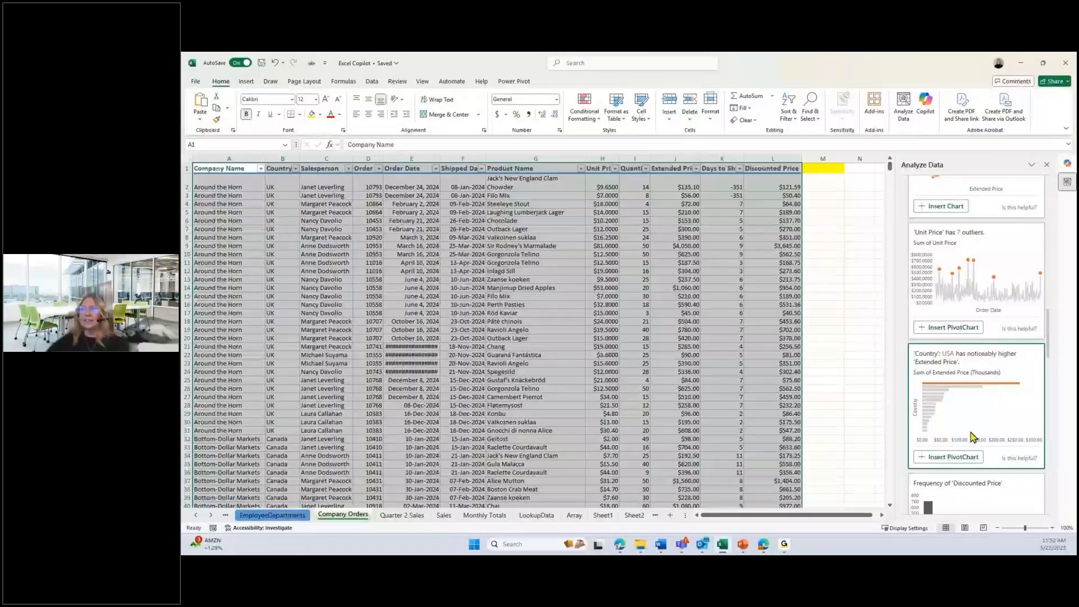
- Insert the suggested PivotTable of Discounted Price by Product Name and Salesperson, and select a cell in it to show its fields
scroll(975, 434, up, 3)
scroll(961, 410, up, 5)
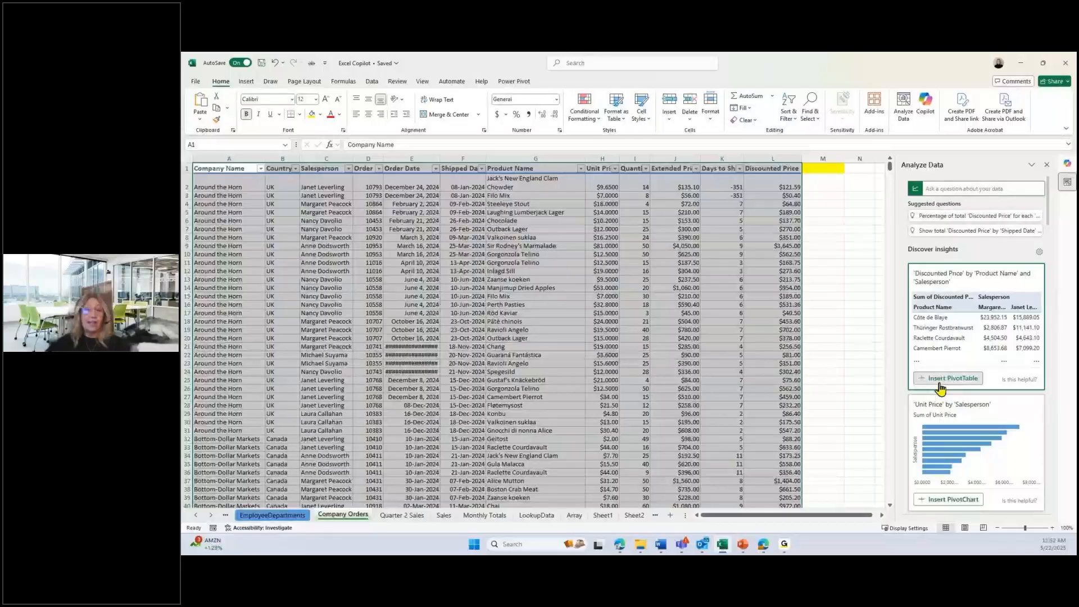
click(939, 382)
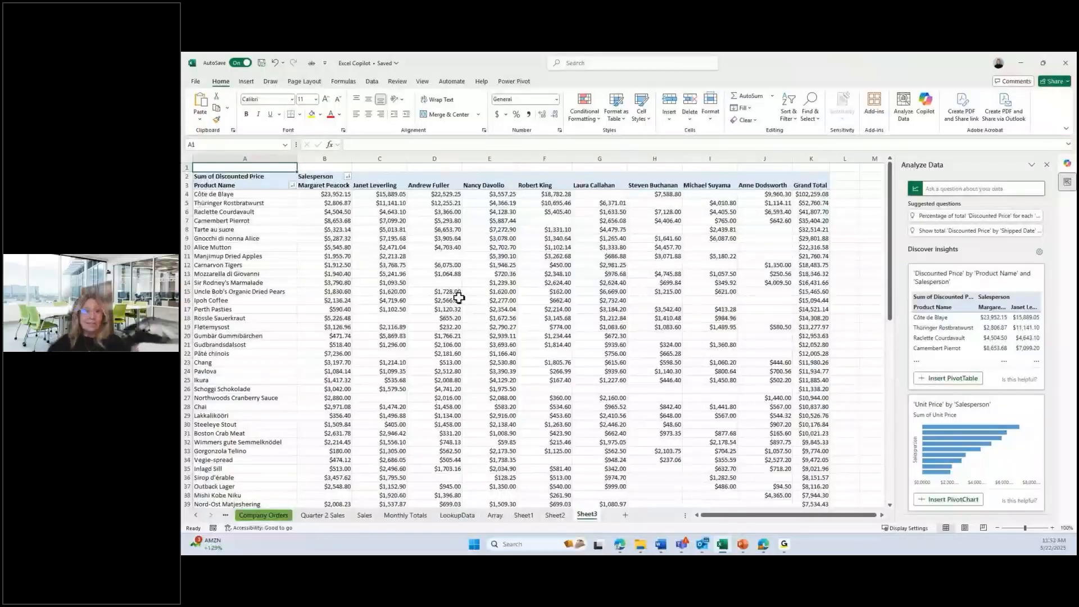
click(448, 293)
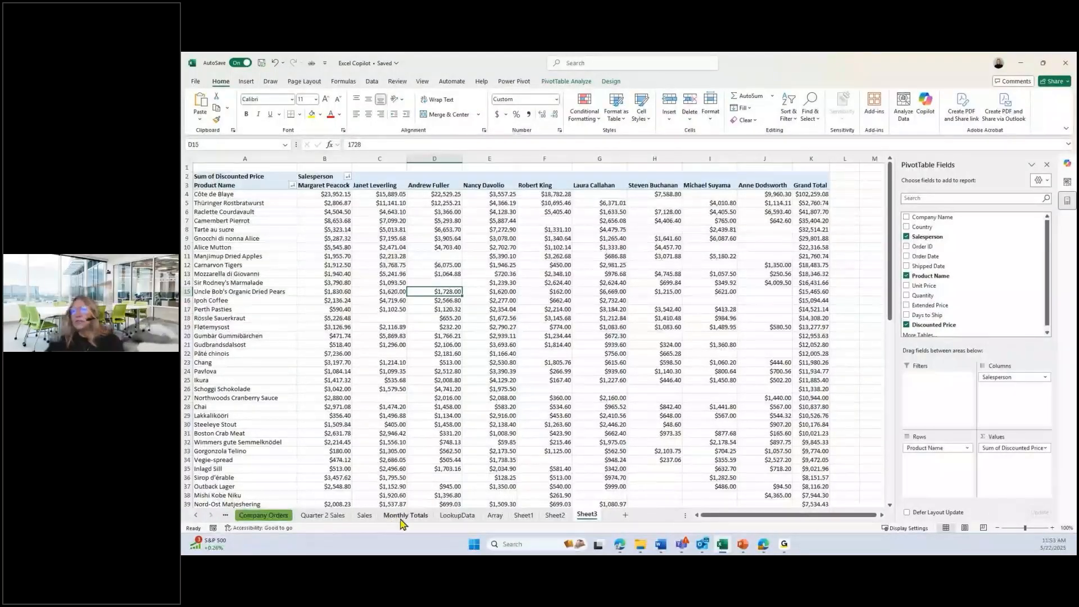
- Check the EmployeeDepartments sheet with Clean Data, and view the feedback options before closing them
click(244, 518)
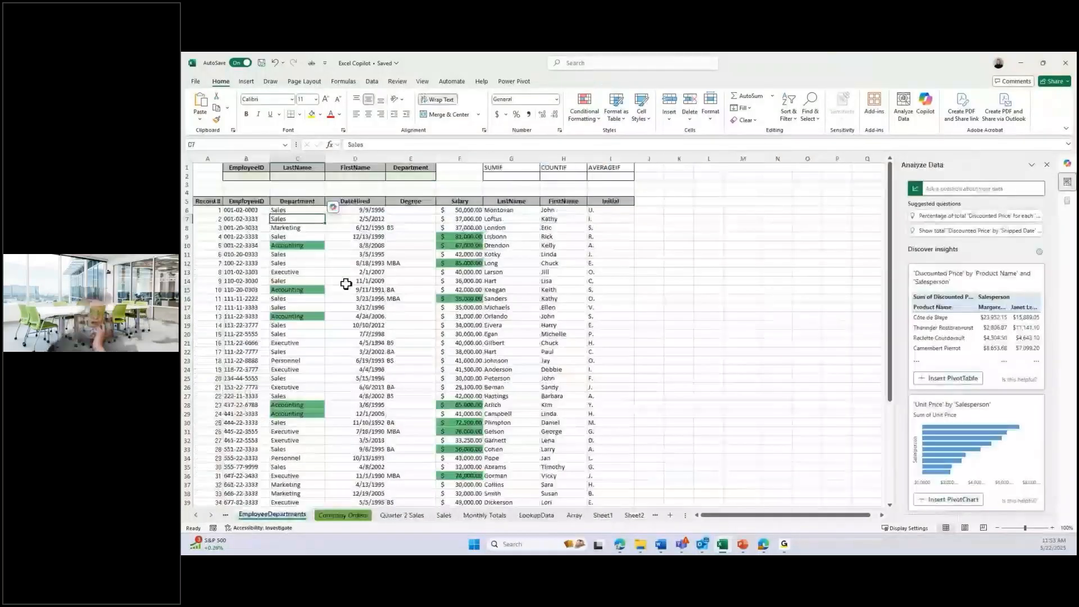
click(358, 261)
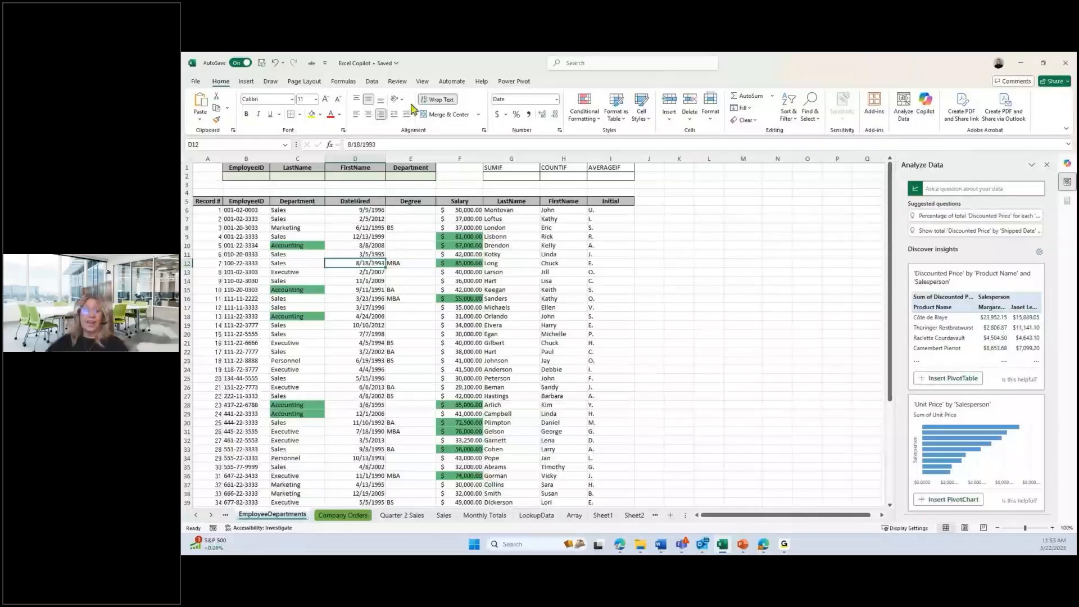
click(375, 83)
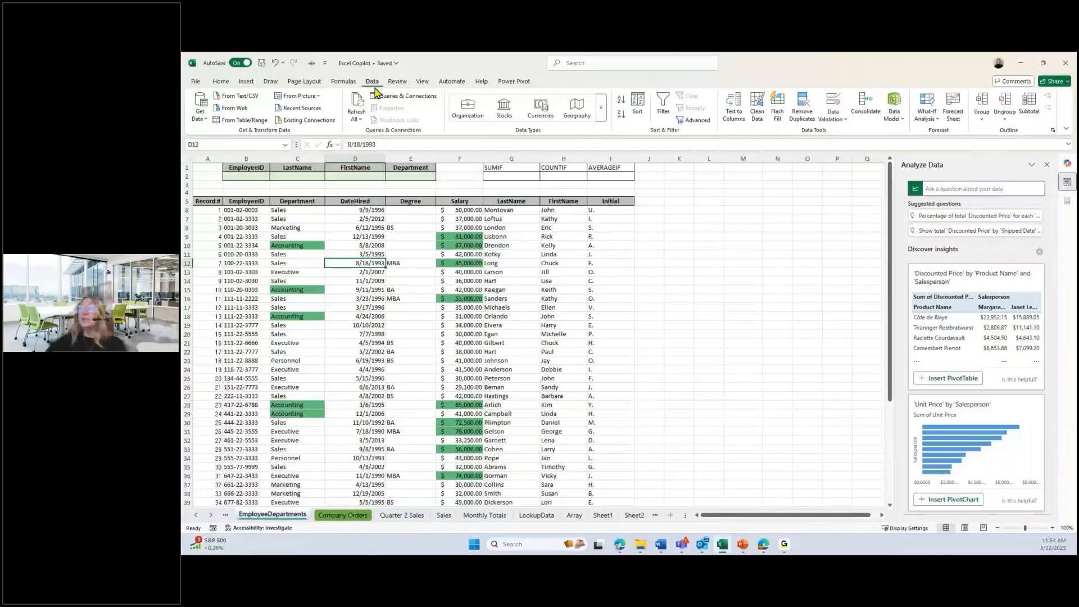
click(762, 117)
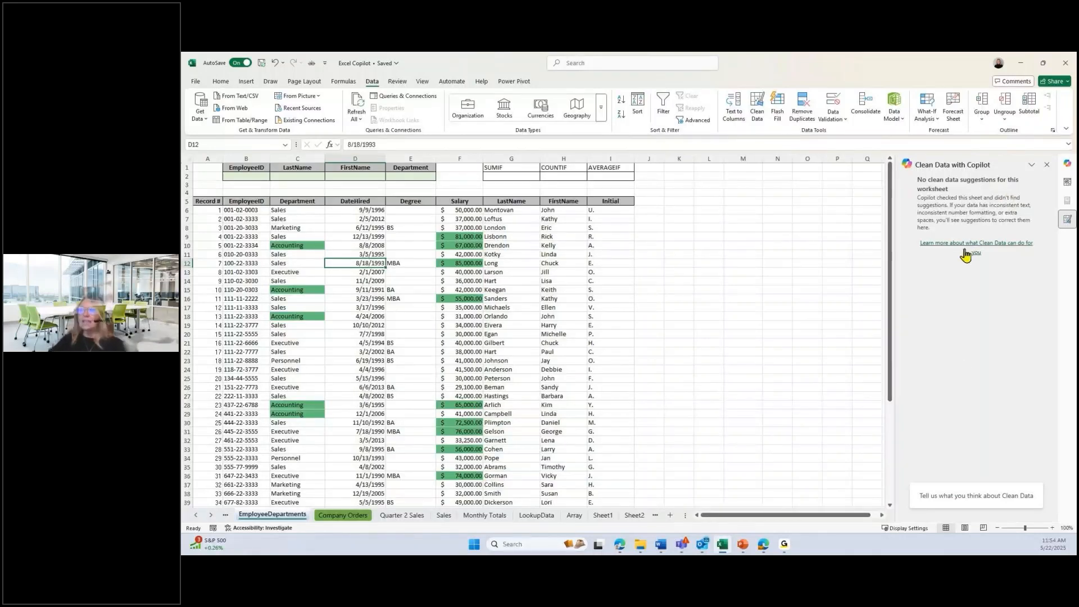
click(941, 499)
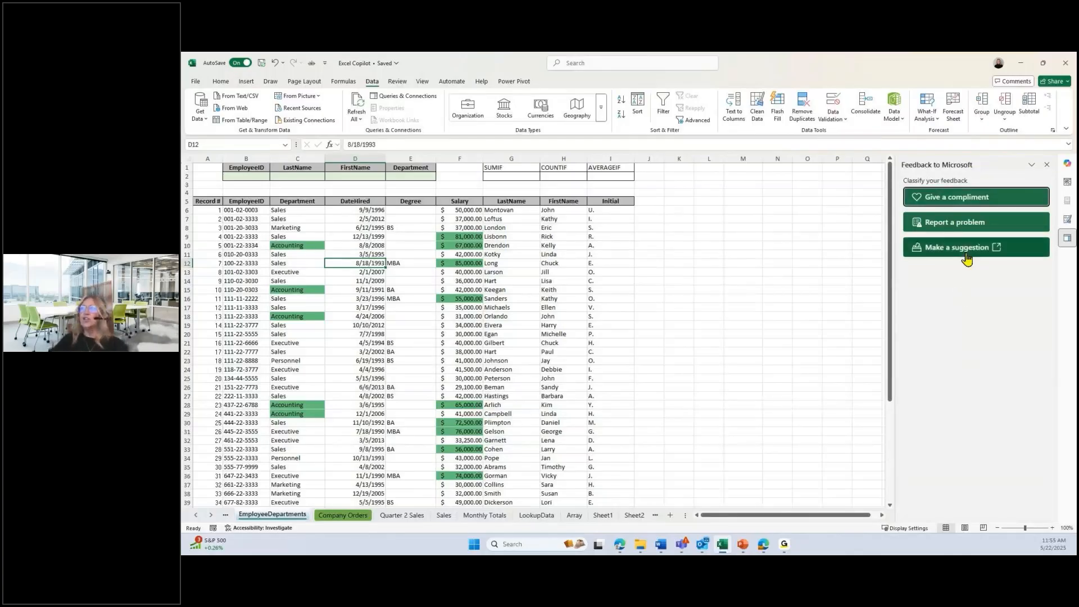
click(1048, 166)
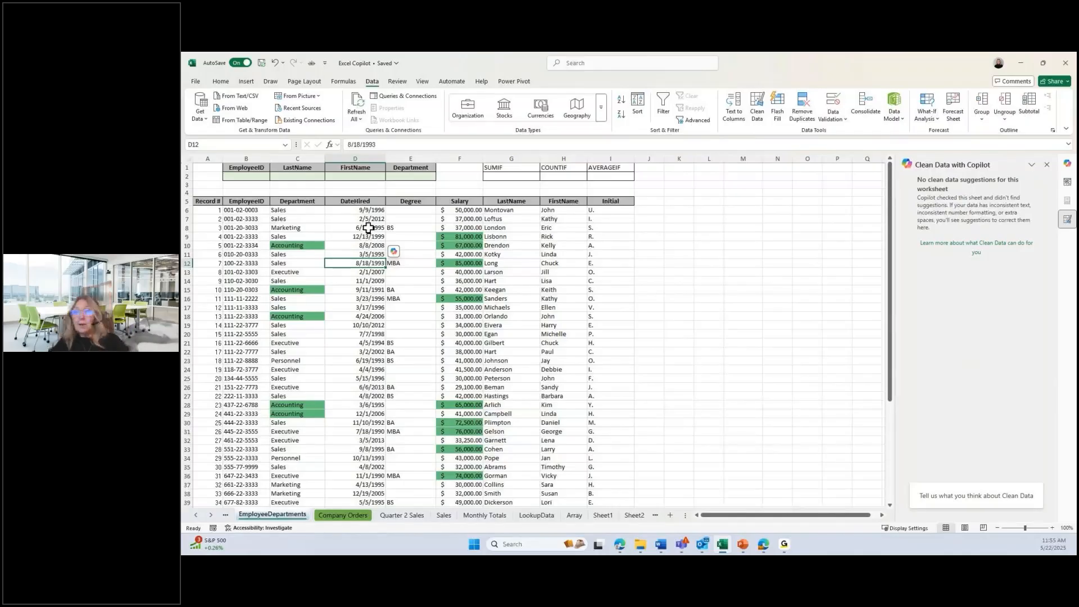
- Ask Copilot to "remove duplicate records" from the employee list on the EmployeeDepartments sheet
scroll(368, 228, down, 2)
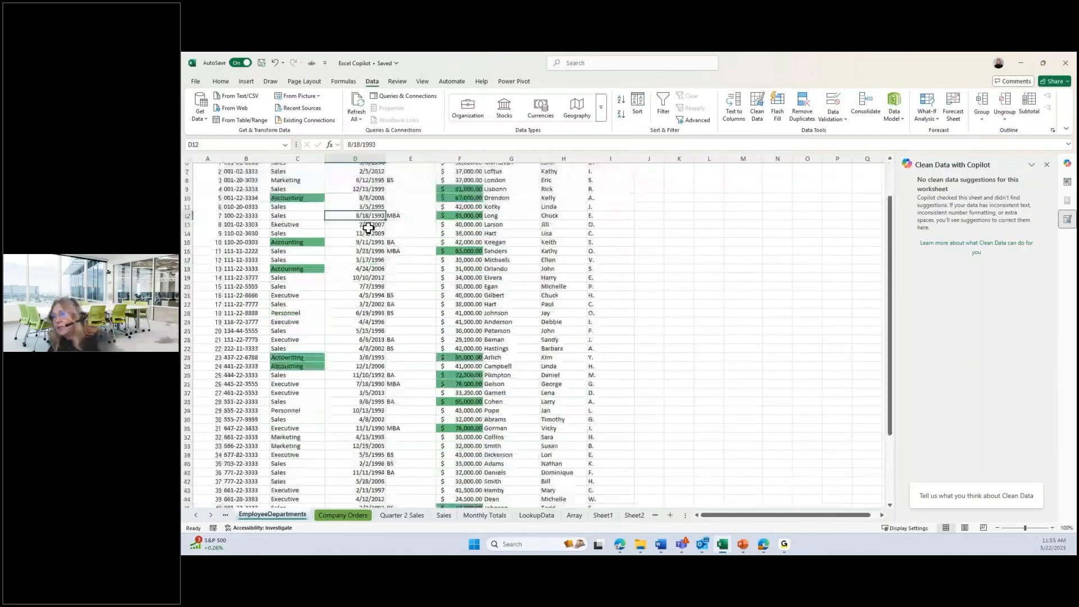
scroll(368, 228, down, 5)
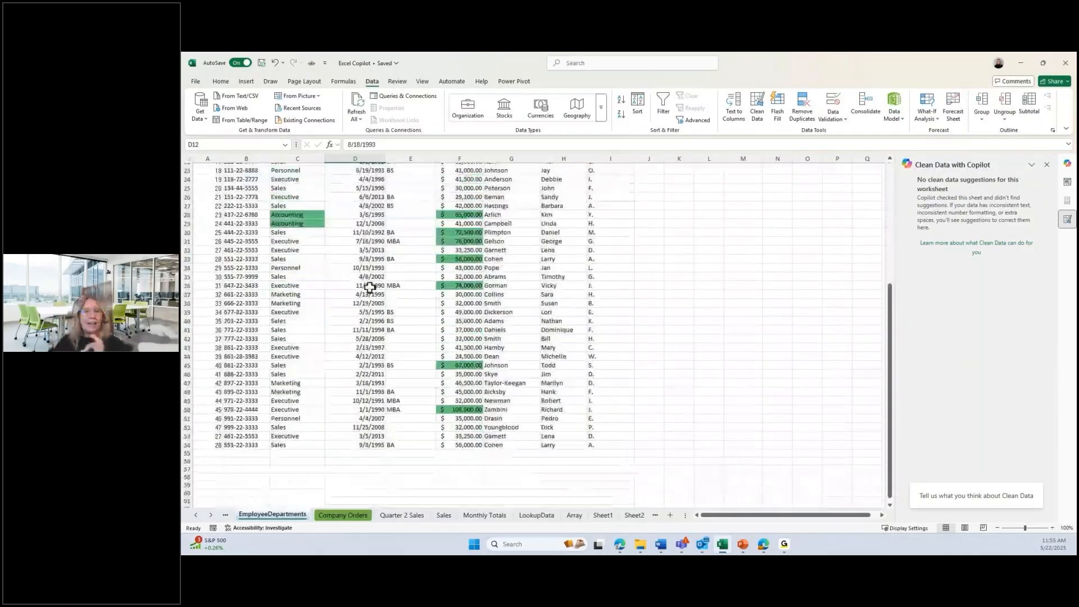
scroll(370, 291, up, 6)
scroll(370, 291, up, 1)
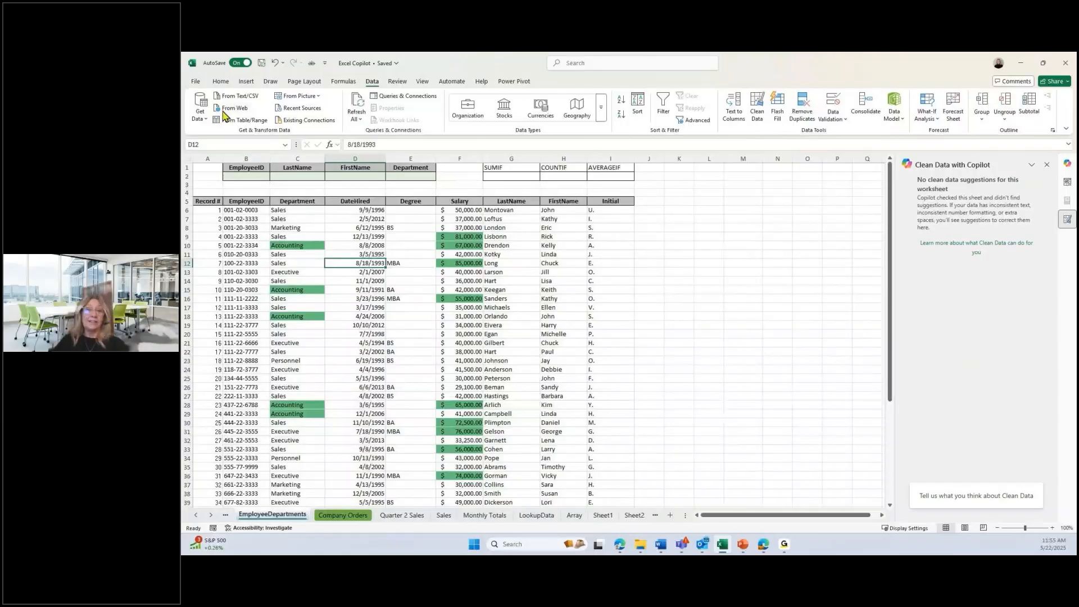
click(220, 81)
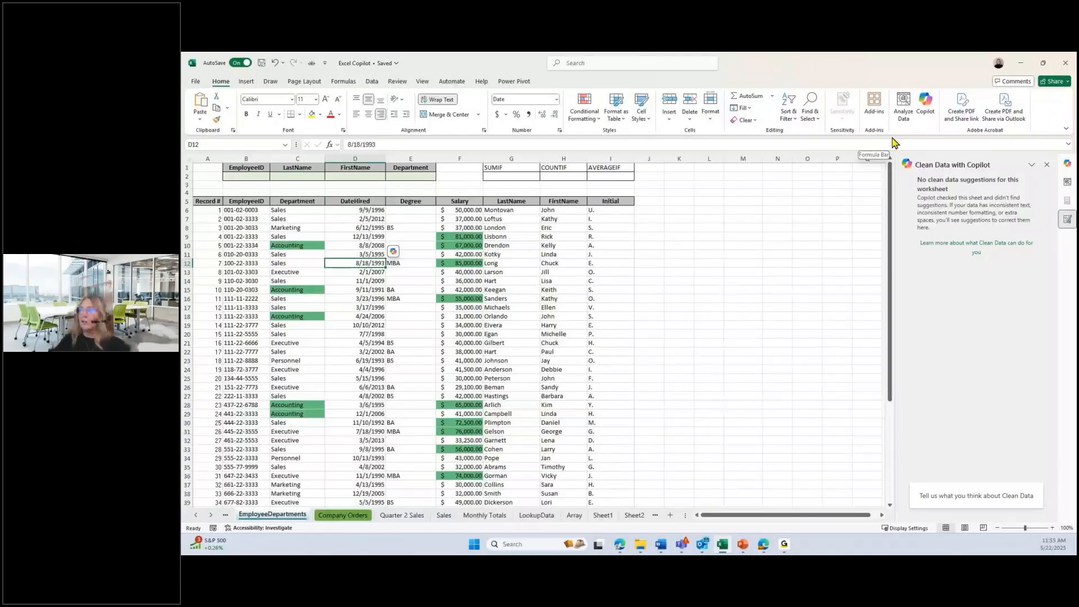
click(926, 108)
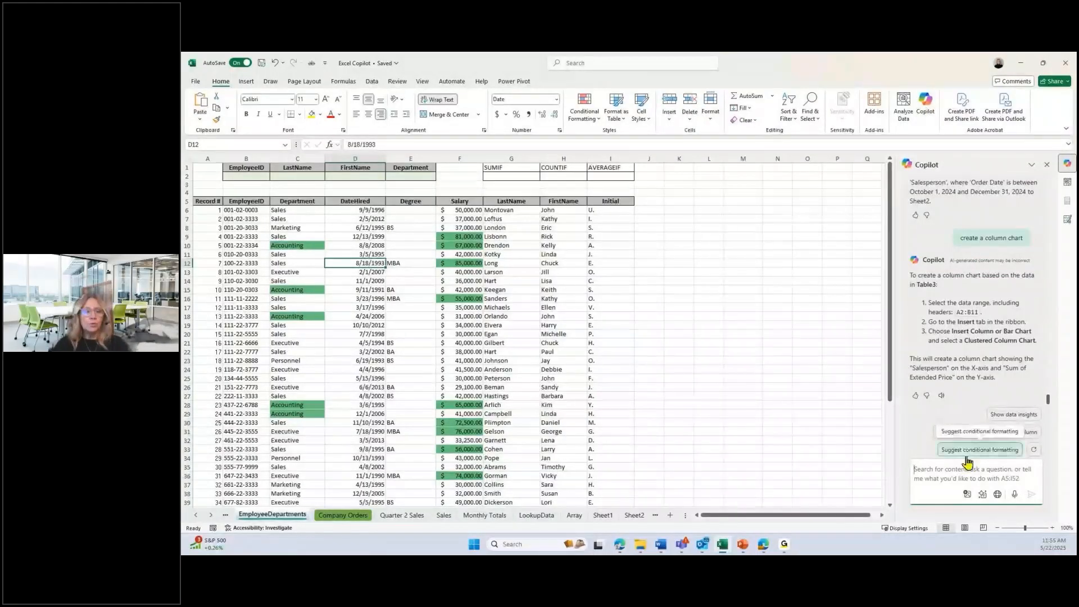
text(remove )
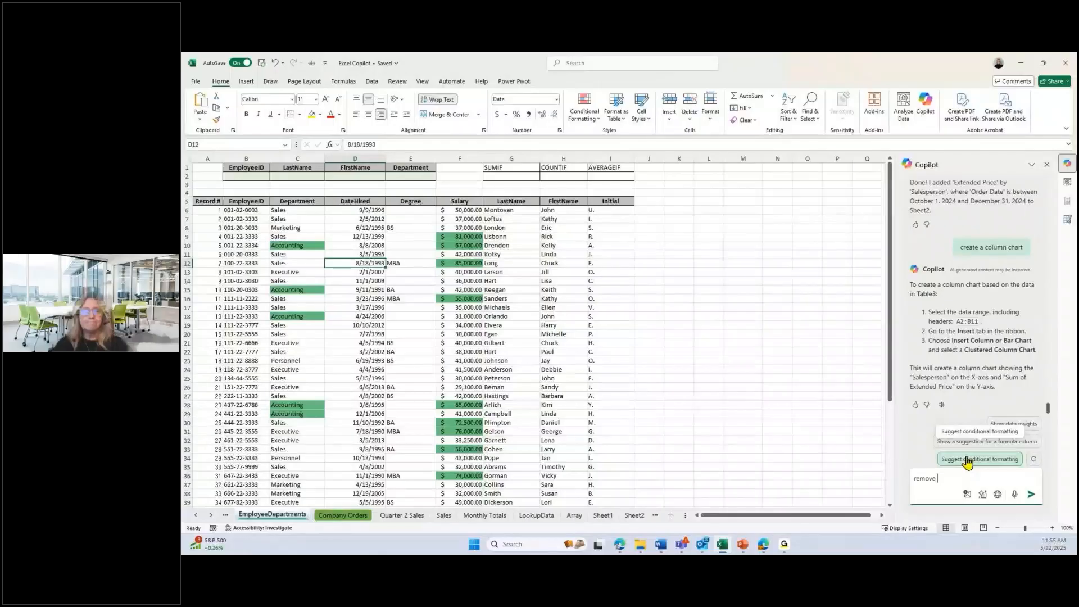
text(duplicate record)
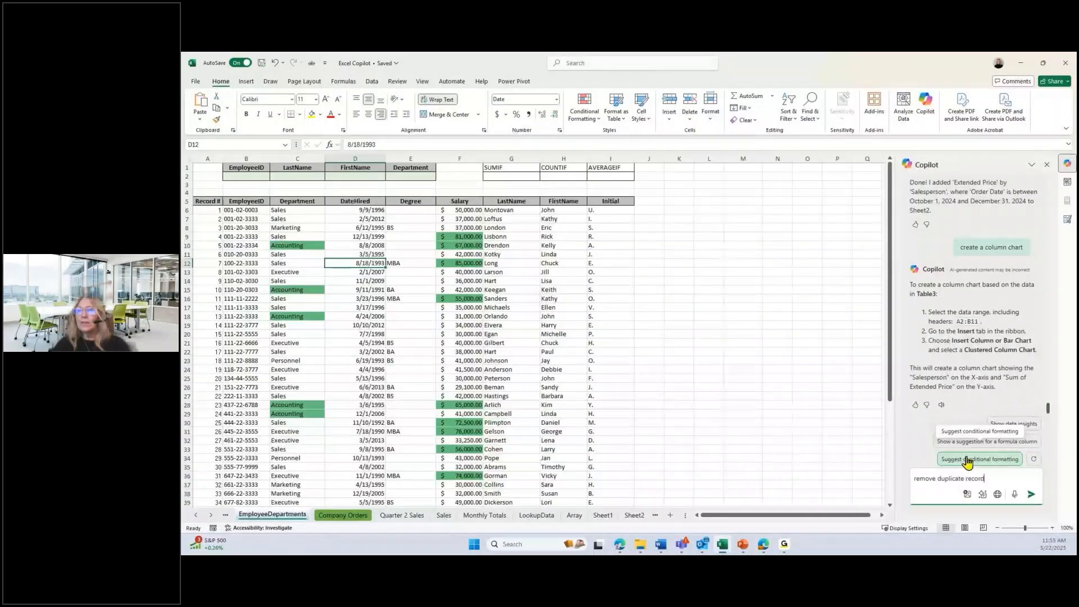
text(s)
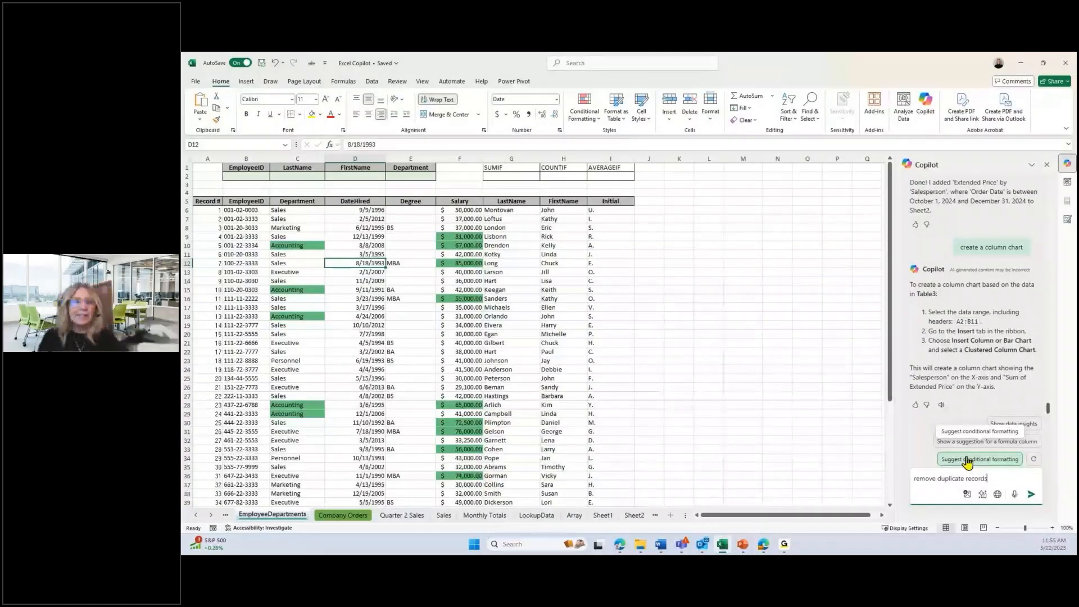
key(Return)
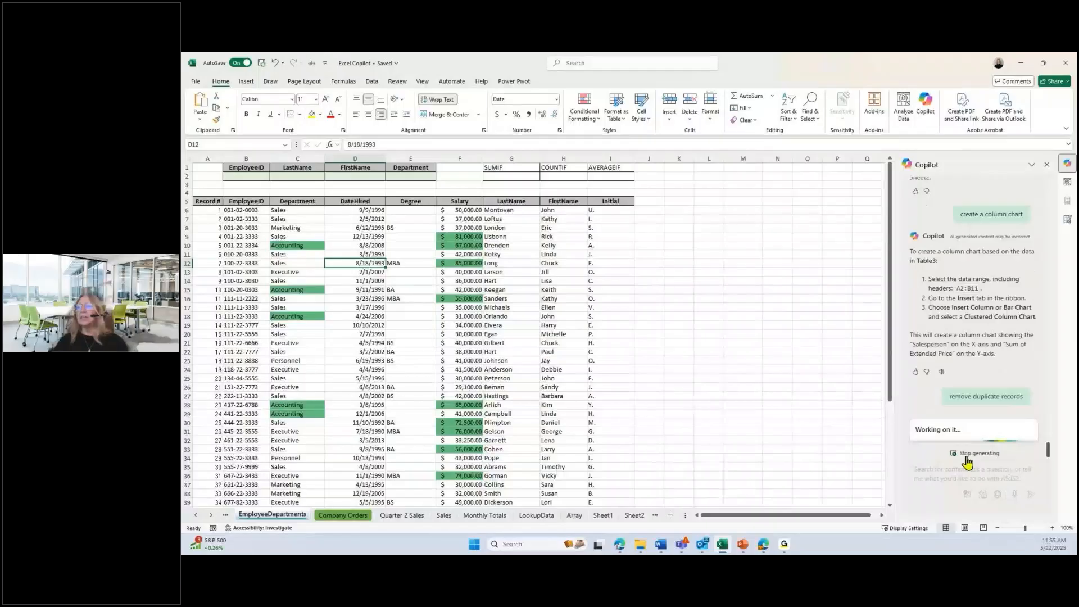